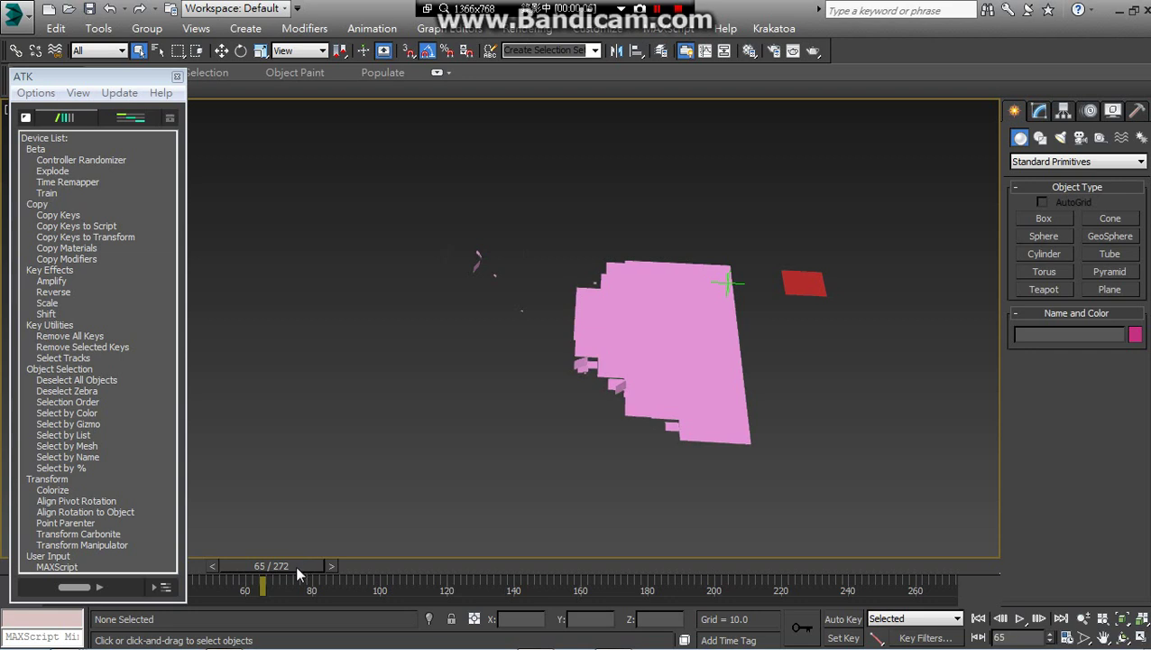
Scrub back and forth through the timeline to review the pink plane's fragment animation
drag(292, 565, 322, 599)
alt+middle_drag(641, 466, 637, 455)
drag(275, 570, 746, 578)
alt+middle_drag(671, 480, 673, 440)
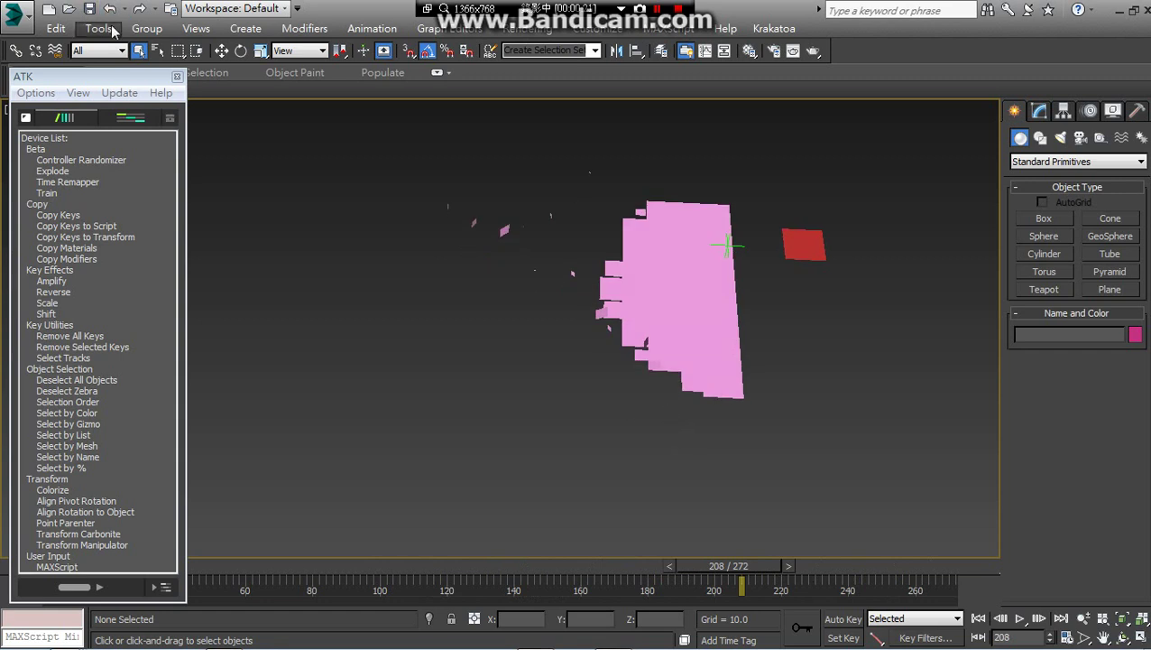
drag(97, 74, 156, 76)
drag(773, 570, 485, 569)
Select all the pink plane fragments together and delete them from the scene
alt+middle_drag(716, 409, 435, 376)
drag(754, 474, 764, 453)
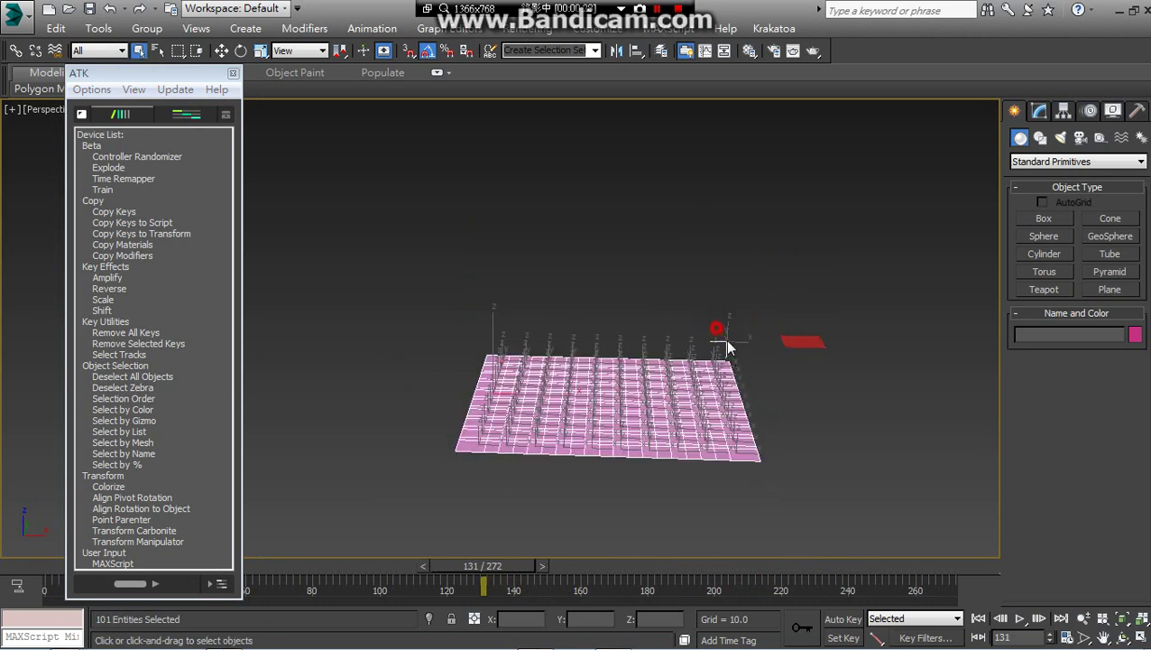
key(Delete)
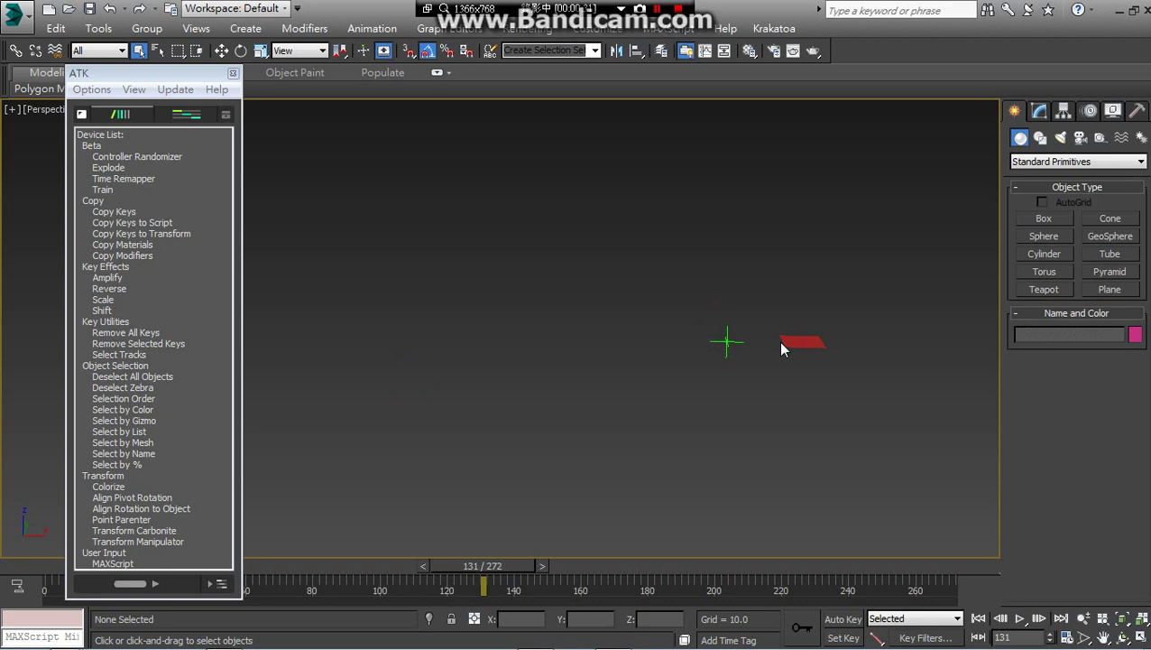
Display the grid and draw one small cube-like box near its left edge
alt+middle_drag(663, 393, 652, 422)
middle_drag(910, 171, 964, 226)
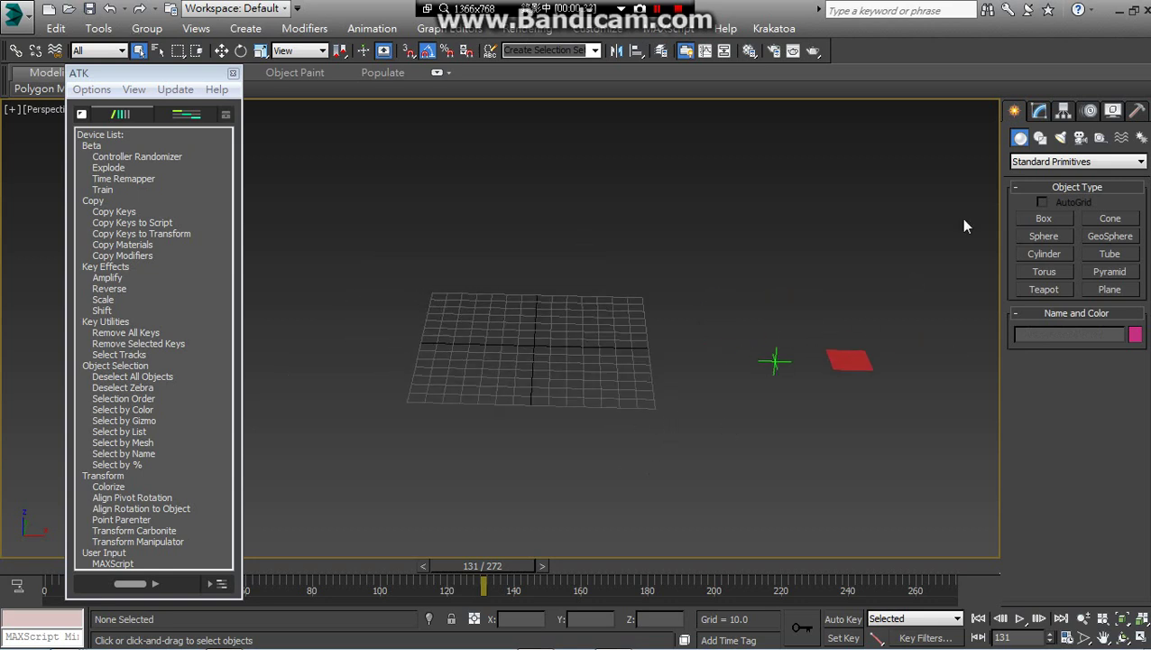
click(1036, 221)
mouse_move(730, 318)
alt+middle_down()
mouse_move(763, 413)
mouse_move(760, 387)
alt+middle_up()
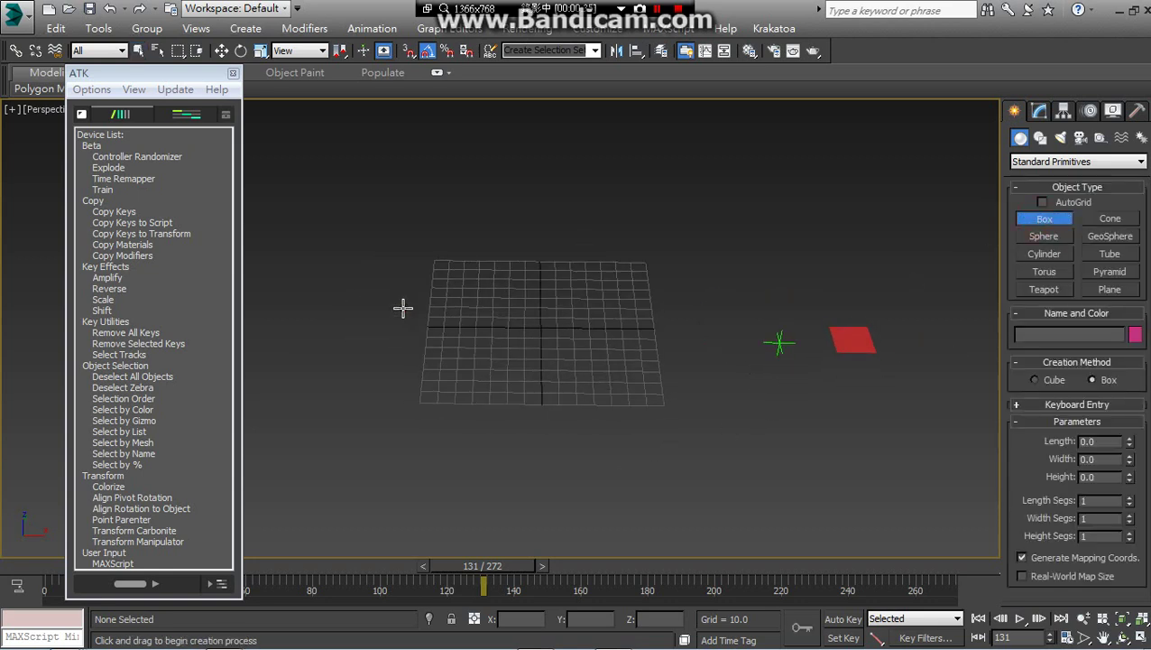
mouse_move(402, 308)
mouse_down()
mouse_move(430, 328)
mouse_move(510, 322)
mouse_up()
right_click(439, 306)
Clone the box along the X axis as 9 evenly spaced copies, using the Copy object option
click(221, 51)
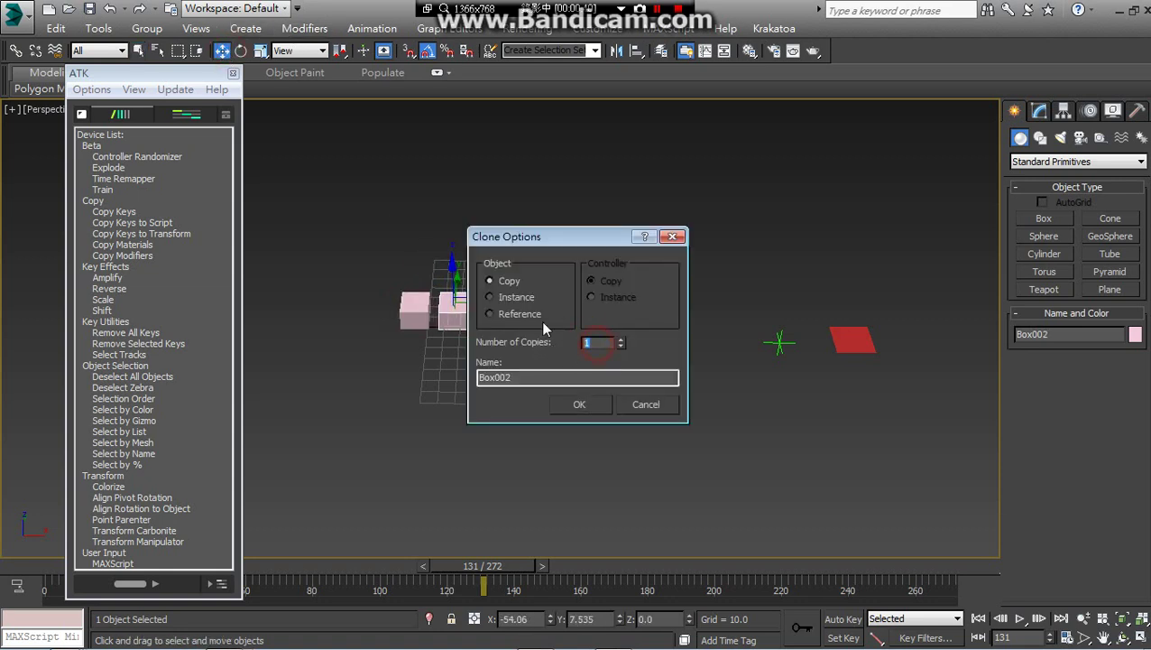
text(9)
click(574, 402)
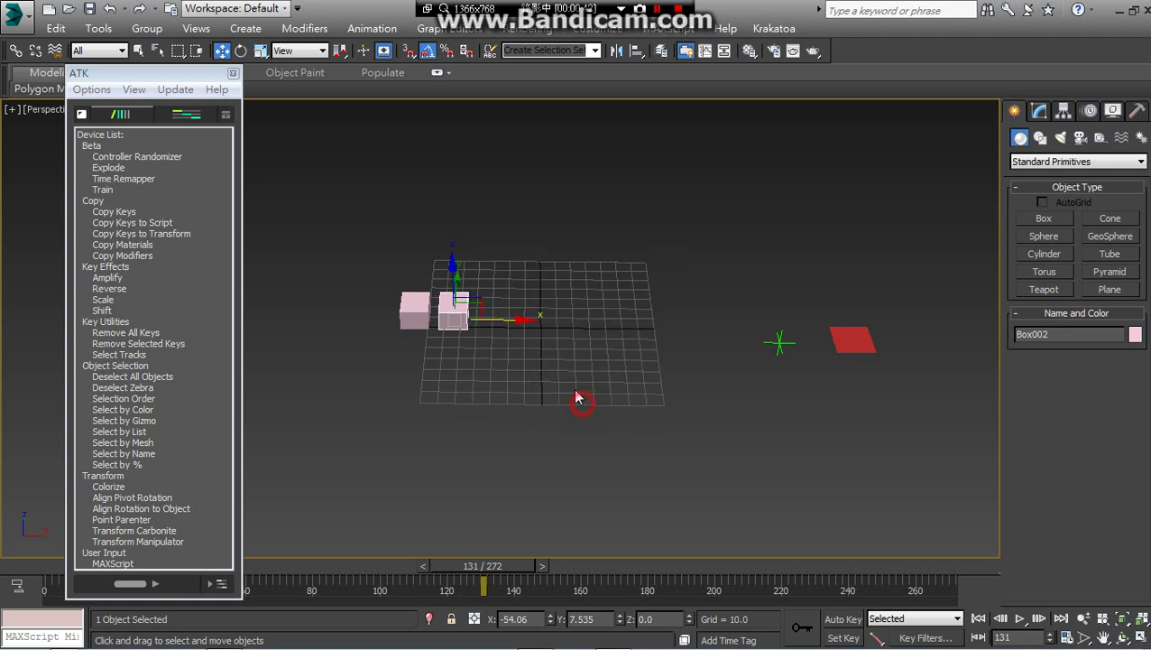
Select all ten boxes and move the row along negative X until it roughly centres on the grid
mouse_move(371, 250)
mouse_down()
mouse_move(786, 303)
mouse_move(762, 329)
mouse_up()
drag(639, 315, 543, 313)
middle_drag(641, 313, 609, 355)
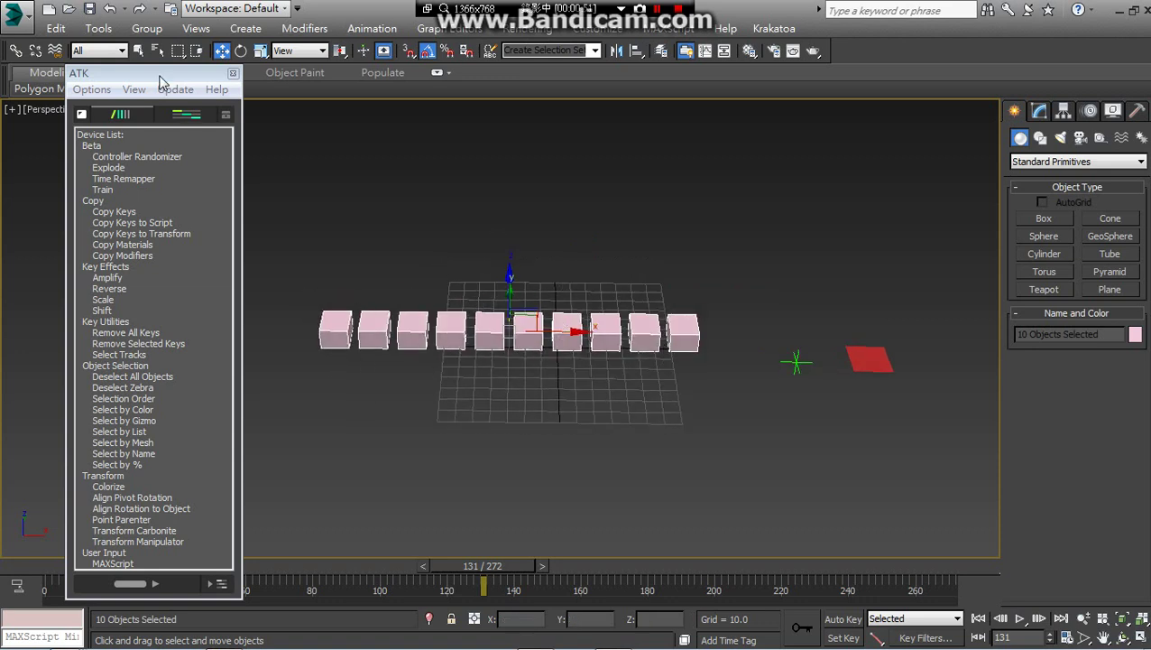
Switch ATK from its device list to the Sequencer and park its window clear of the box row
drag(159, 76, 148, 55)
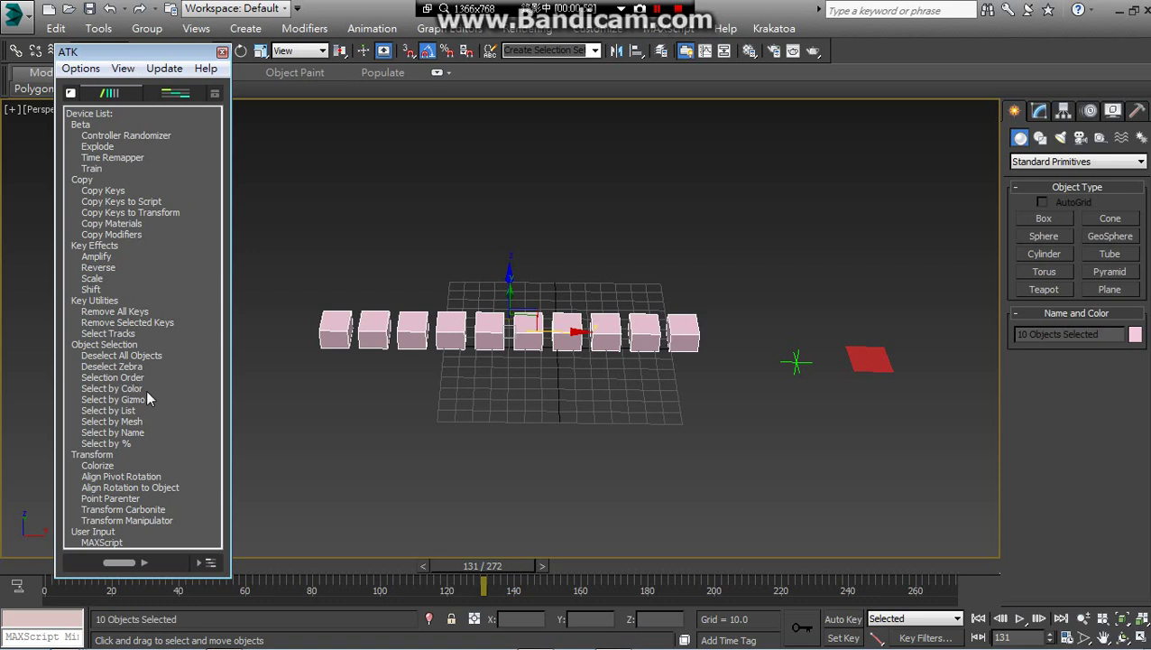
drag(142, 51, 132, 63)
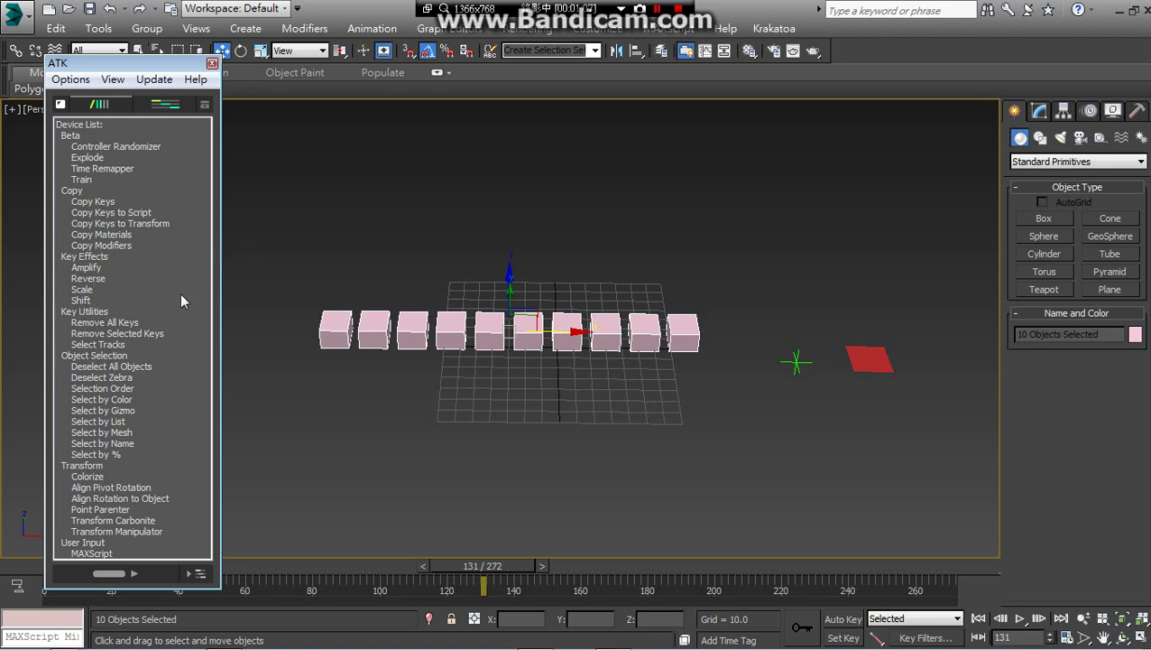
middle_drag(521, 352, 519, 356)
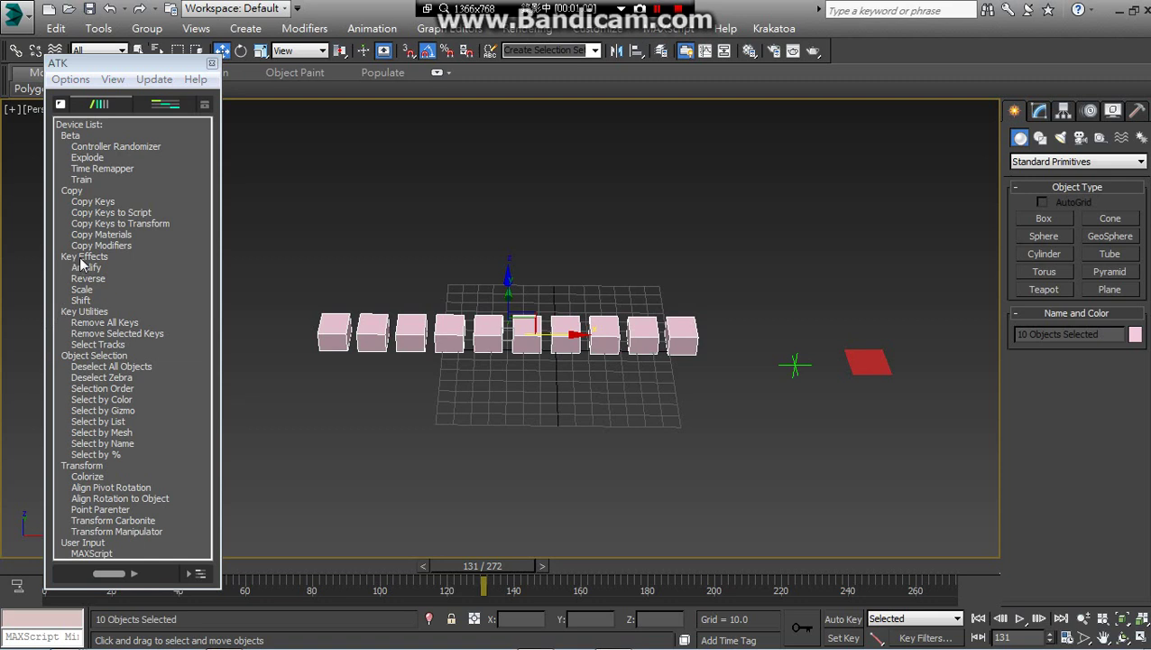
drag(113, 65, 147, 51)
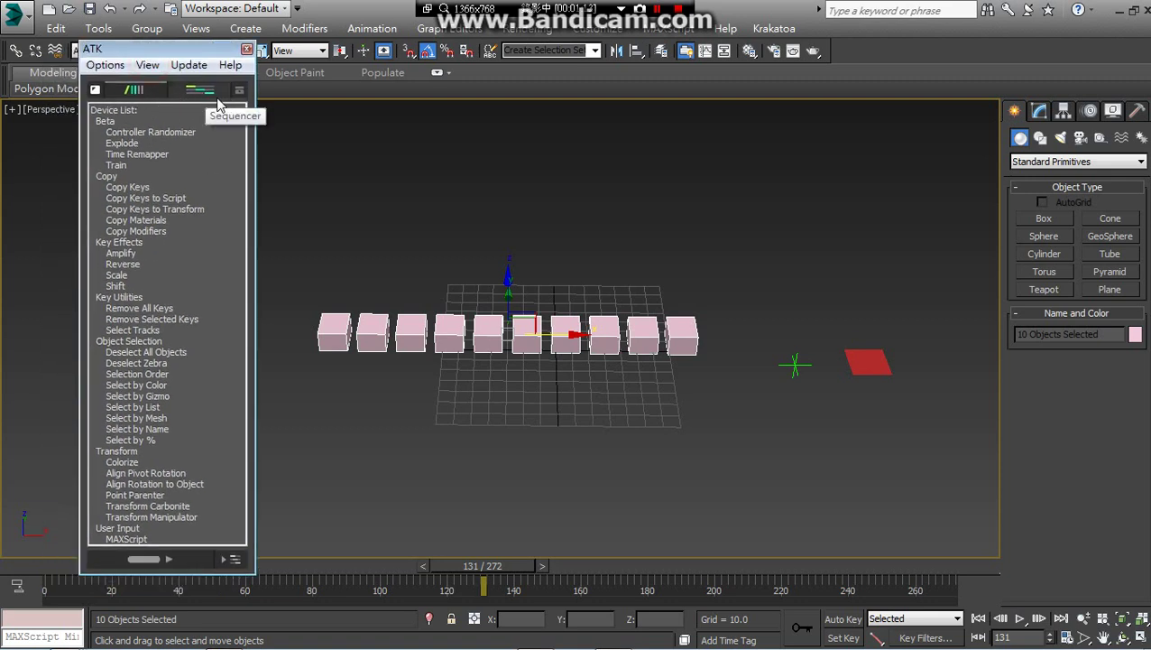
click(200, 92)
drag(187, 52, 143, 159)
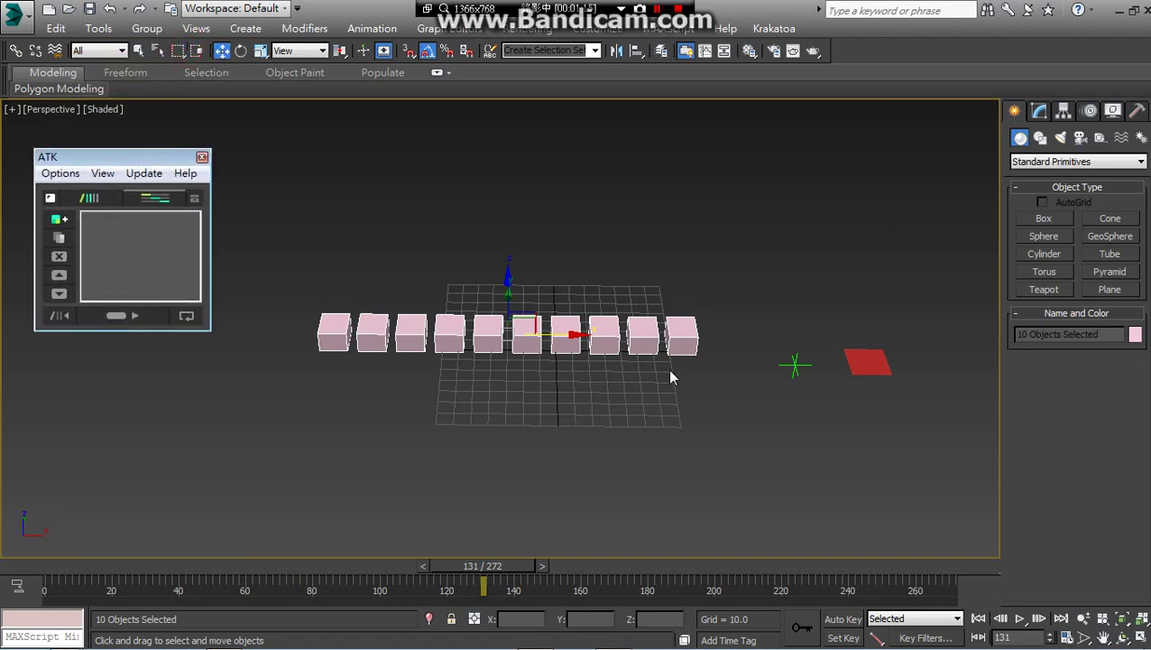
middle_drag(669, 371, 646, 373)
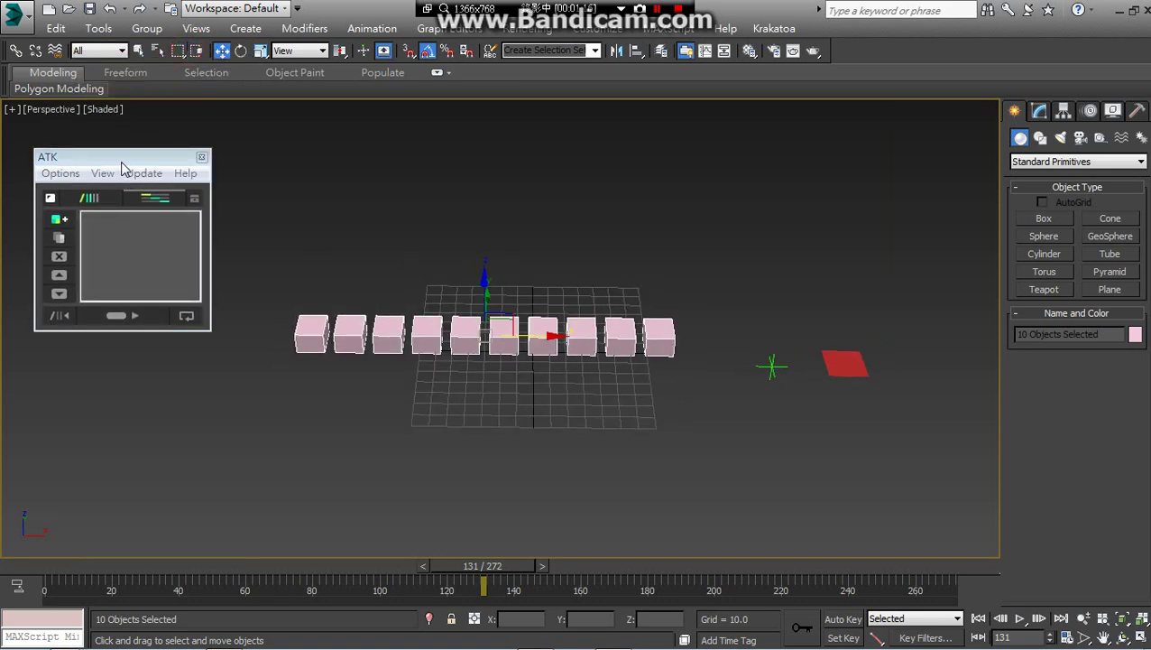
drag(131, 162, 94, 159)
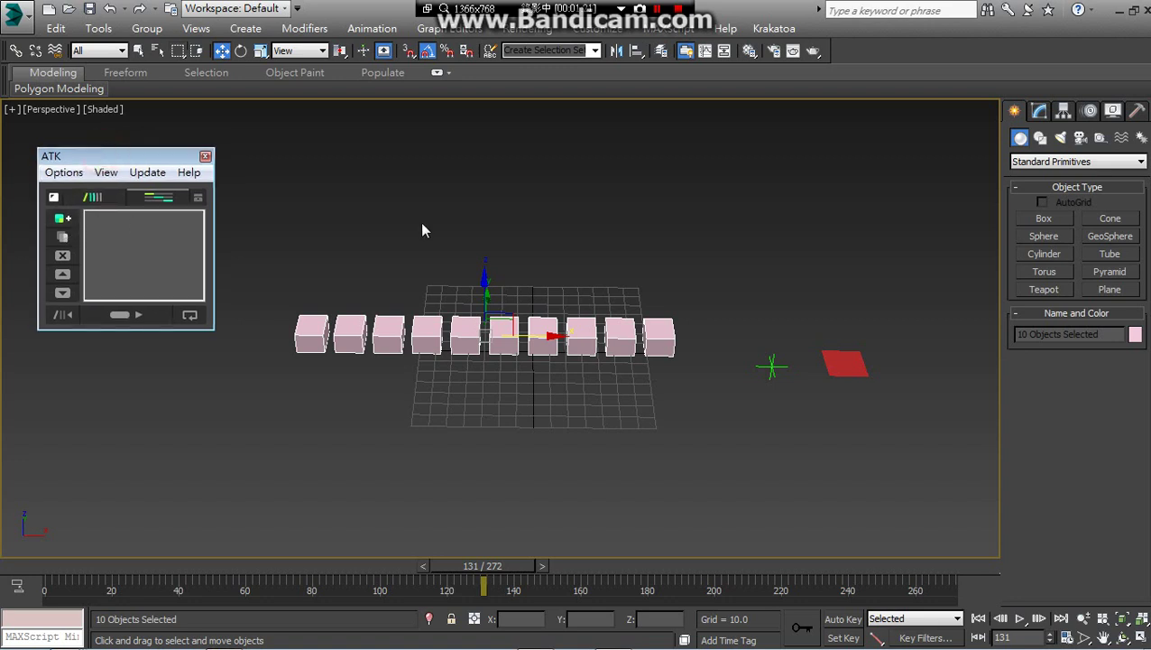
Add a Select by List device for the ten selected boxes and set its search scope to Scene
click(69, 223)
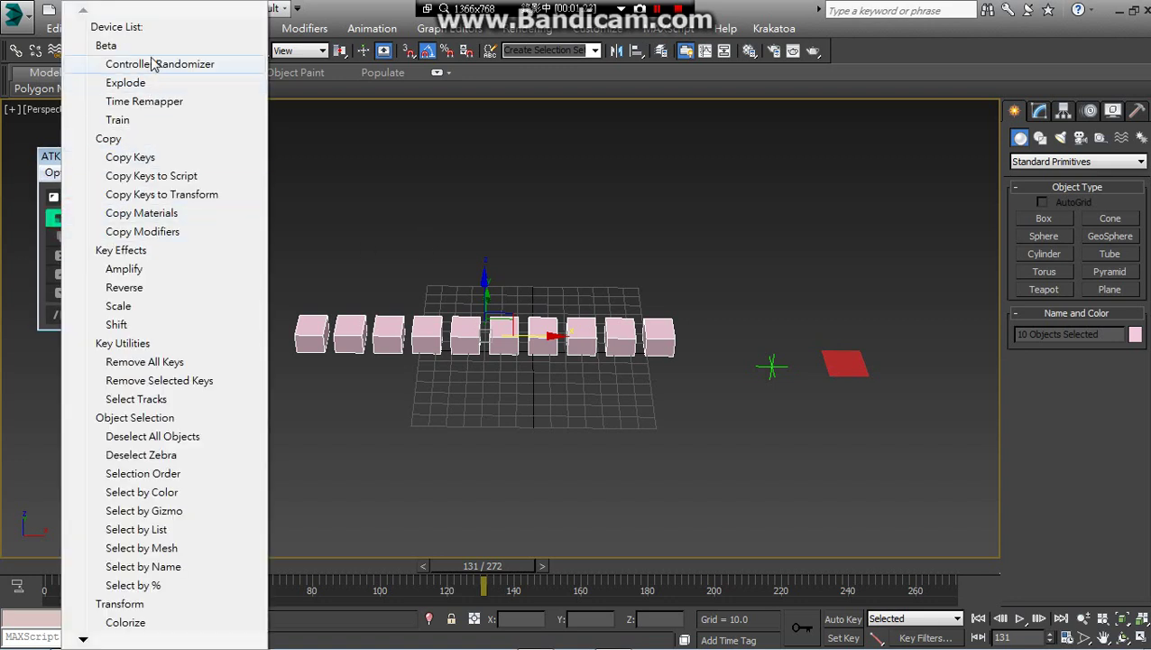
click(159, 531)
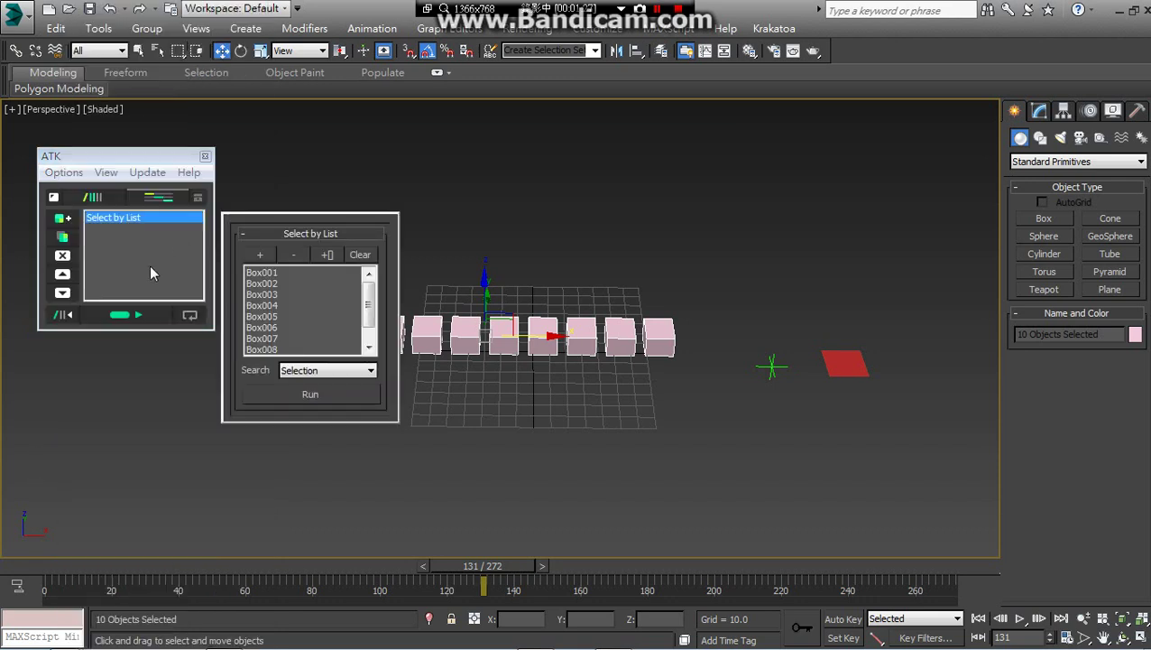
middle_drag(576, 303, 709, 295)
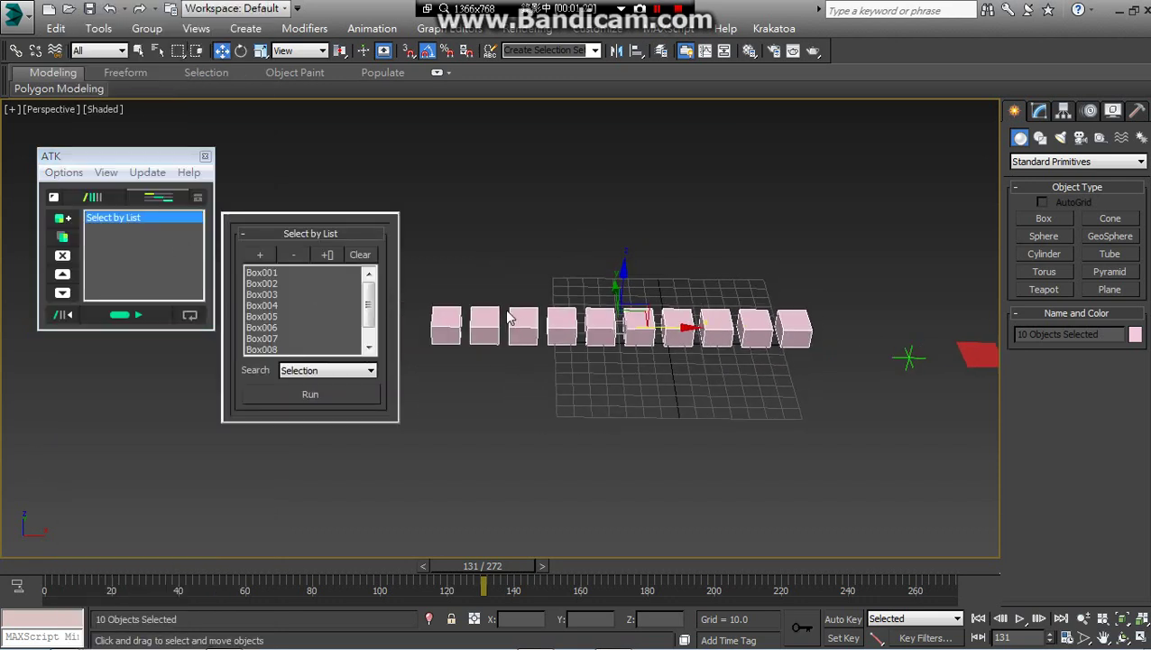
drag(370, 306, 382, 334)
click(303, 371)
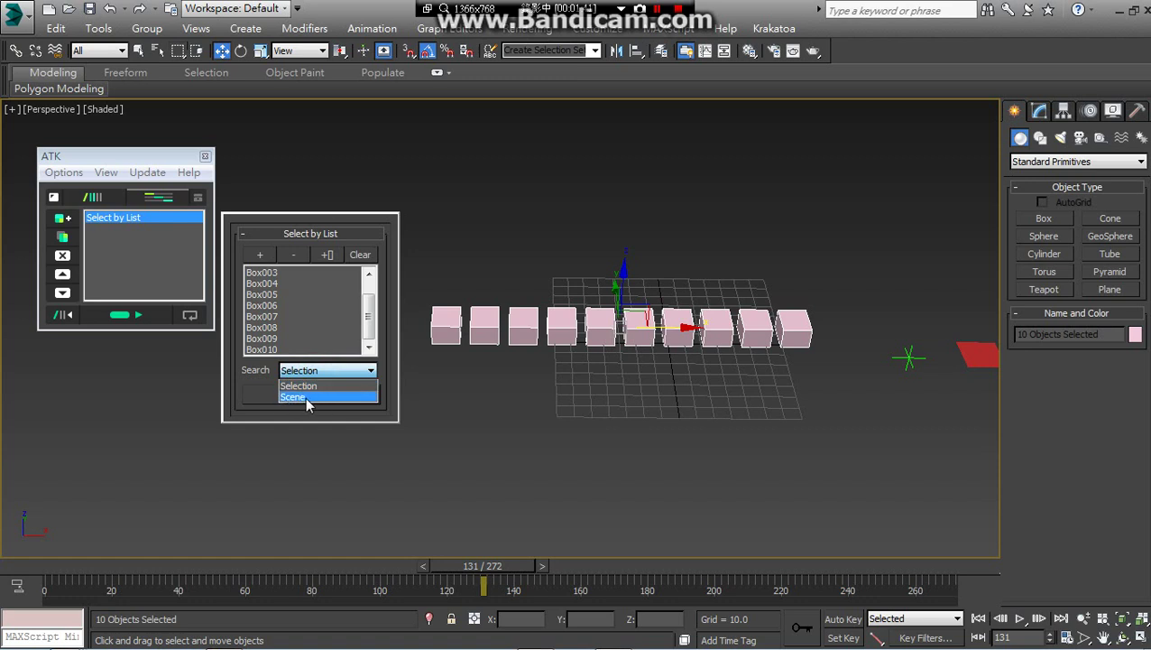
click(306, 397)
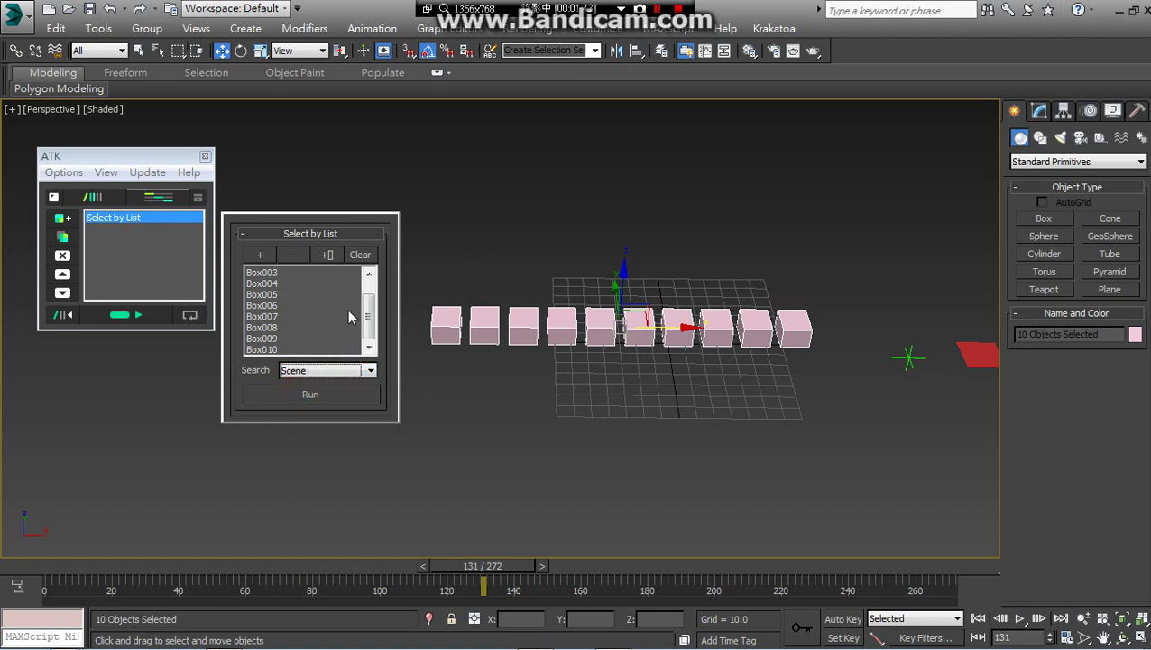
scroll(348, 309, up, 1)
Deselect everything and run Select by List to reselect the listed boxes, and go to frame 95
click(522, 219)
alt+middle_drag(749, 341, 742, 336)
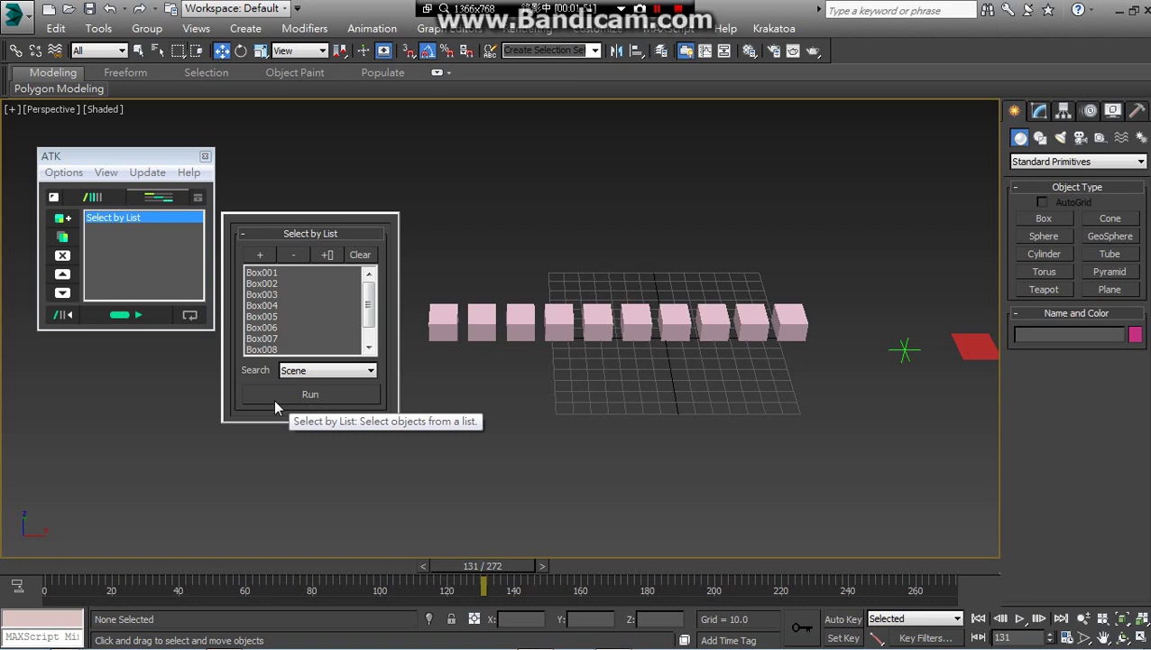
click(316, 397)
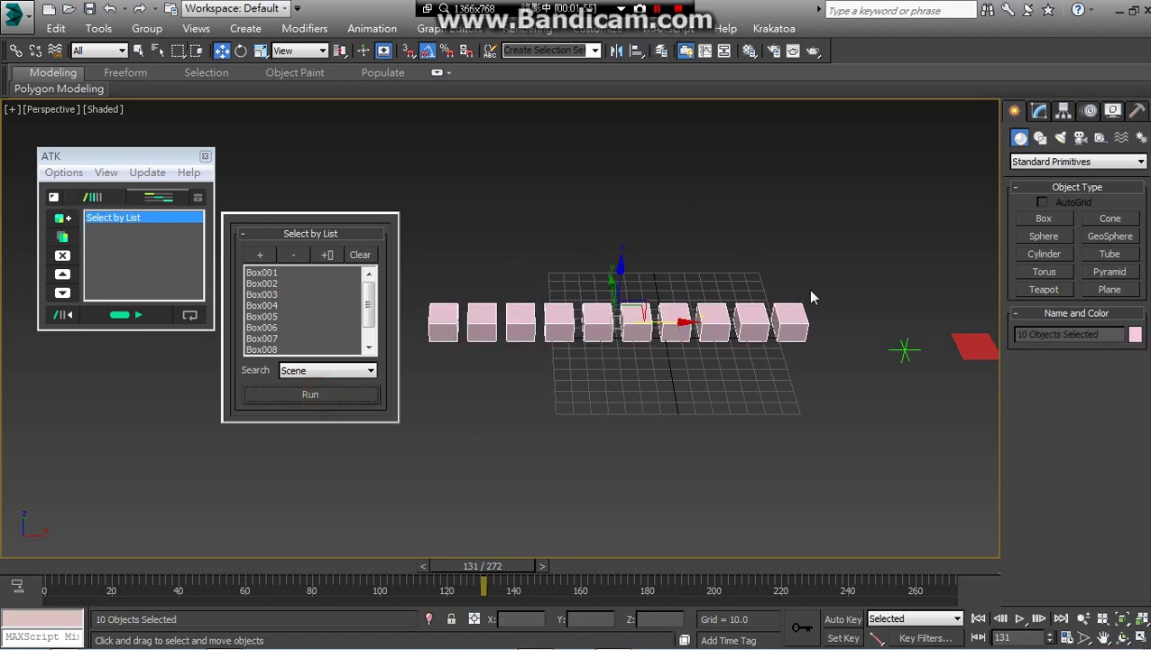
middle_drag(810, 296, 770, 303)
drag(467, 565, 368, 566)
Duplicate the Select by List device in the sequence and clear the copy's object list
middle_drag(497, 458, 594, 421)
scroll(581, 416, down, 3)
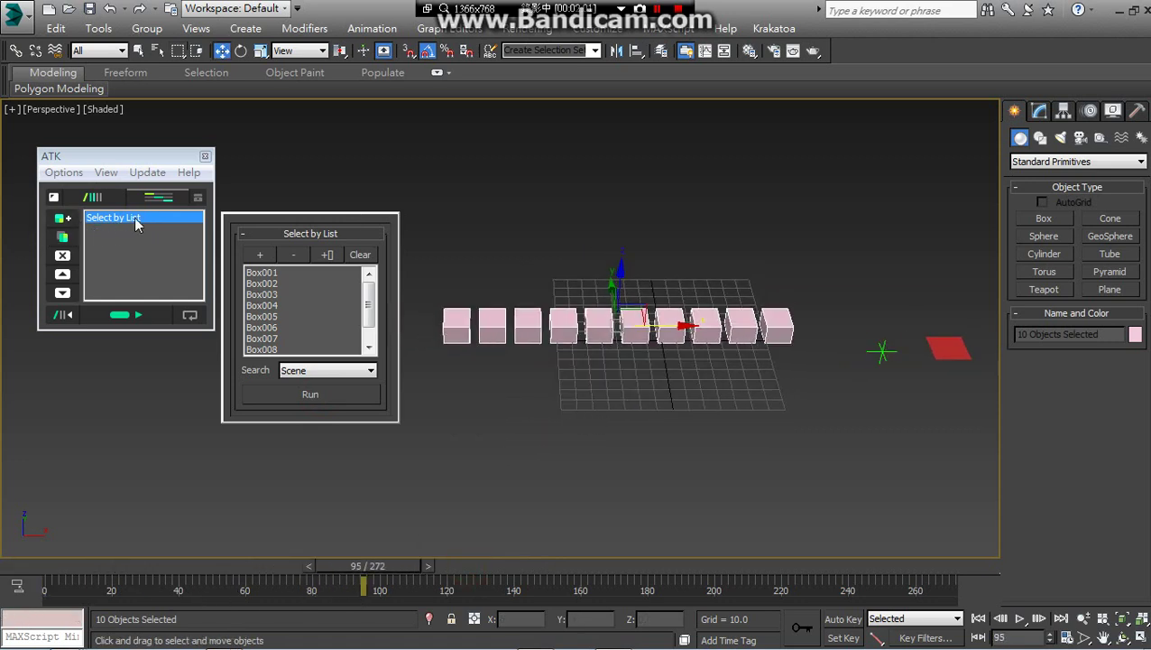
click(62, 238)
click(124, 228)
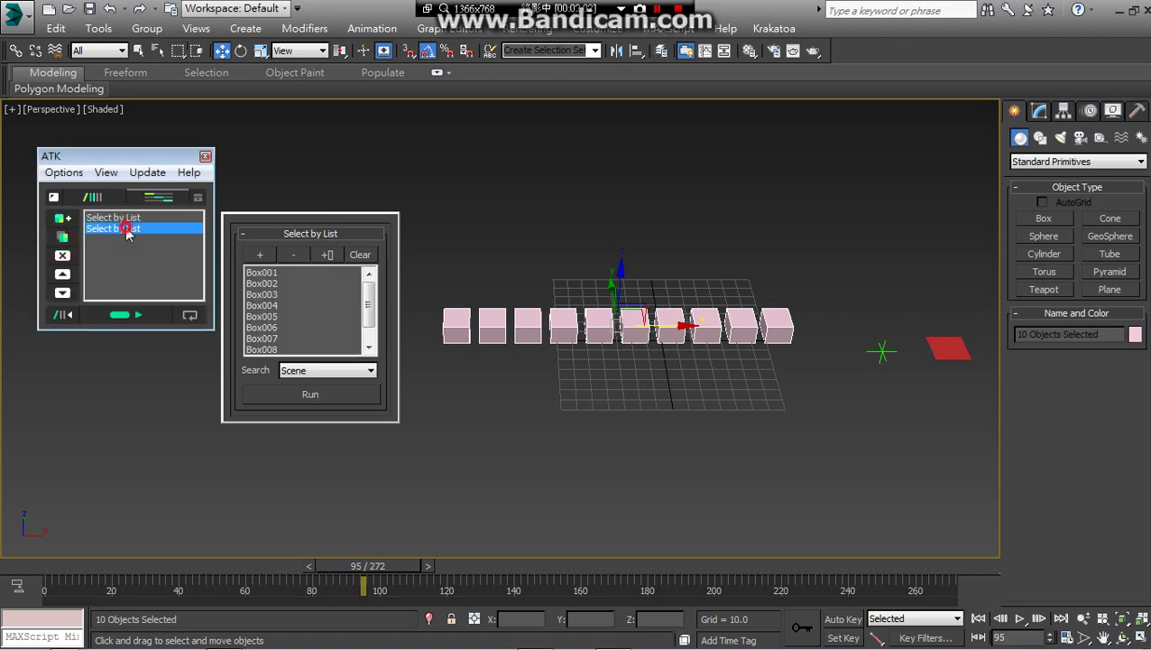
click(359, 256)
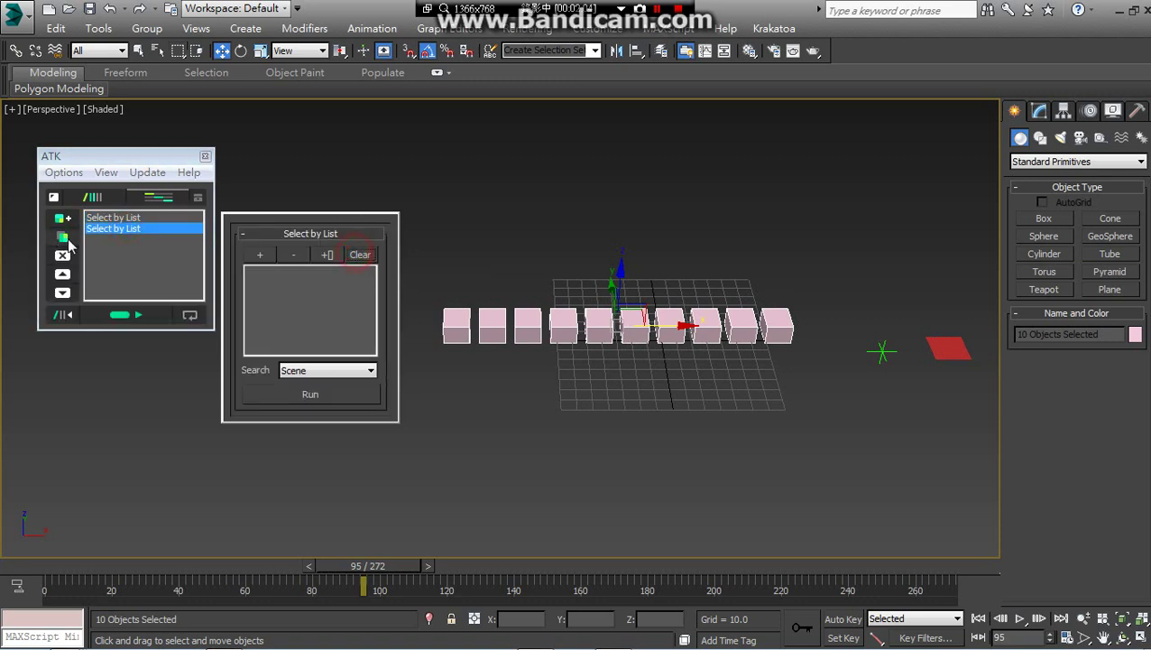
Rename the emptied duplicate device to "clear" and move it above Select by List in the sequence
double_click(117, 230)
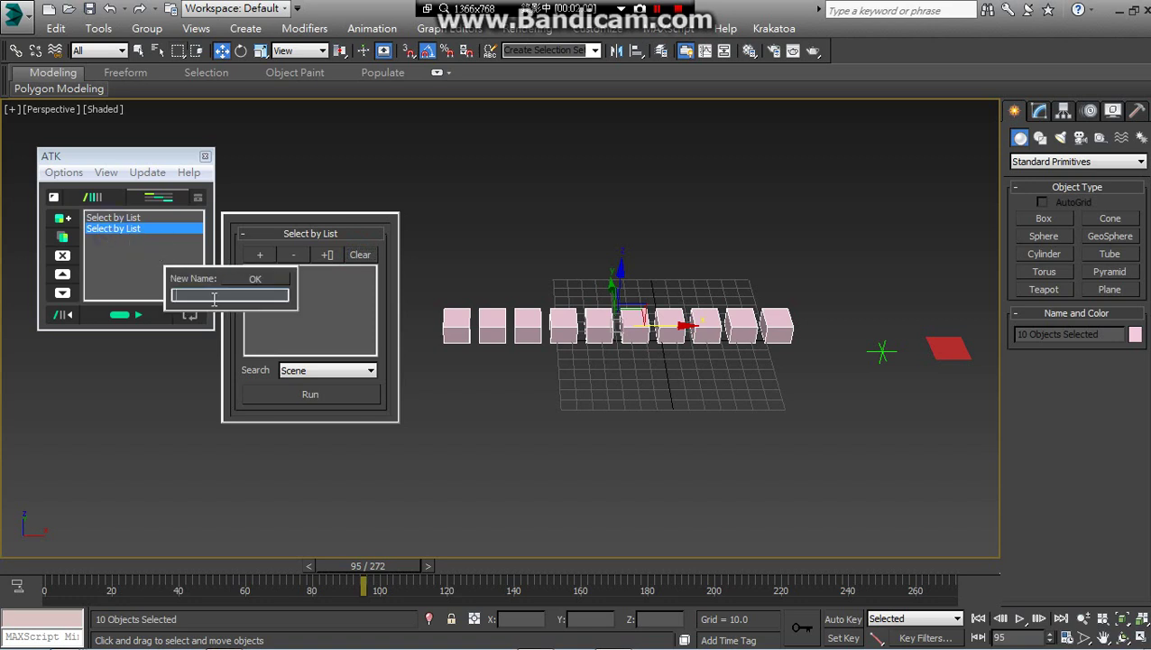
text(c)
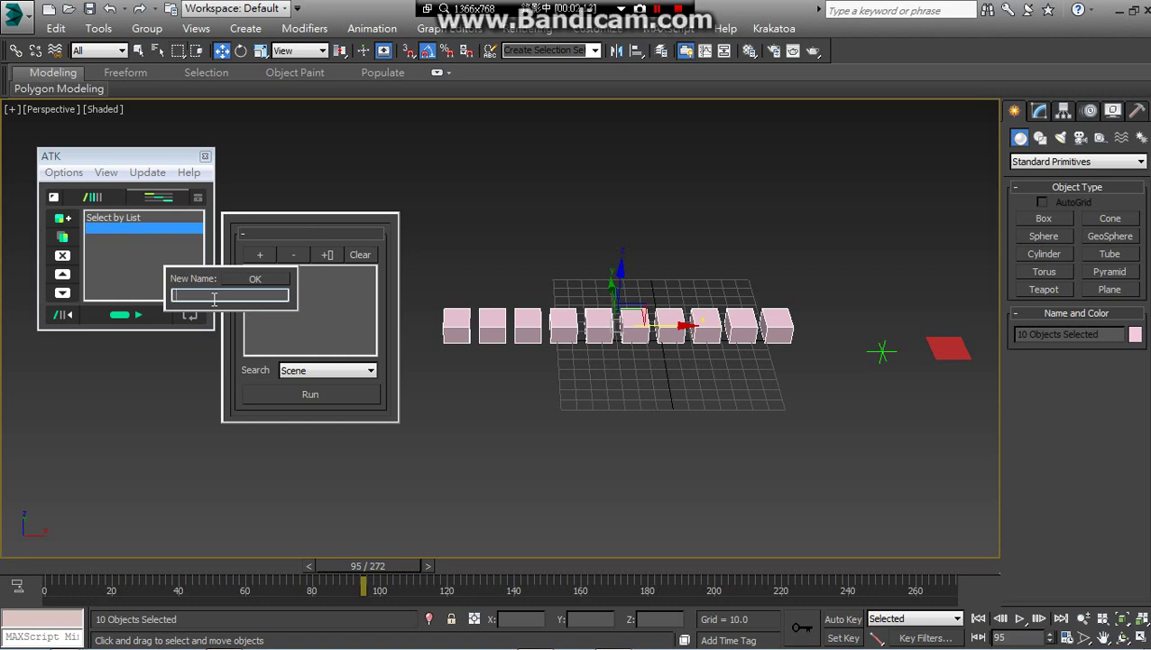
text(clear)
key(Return)
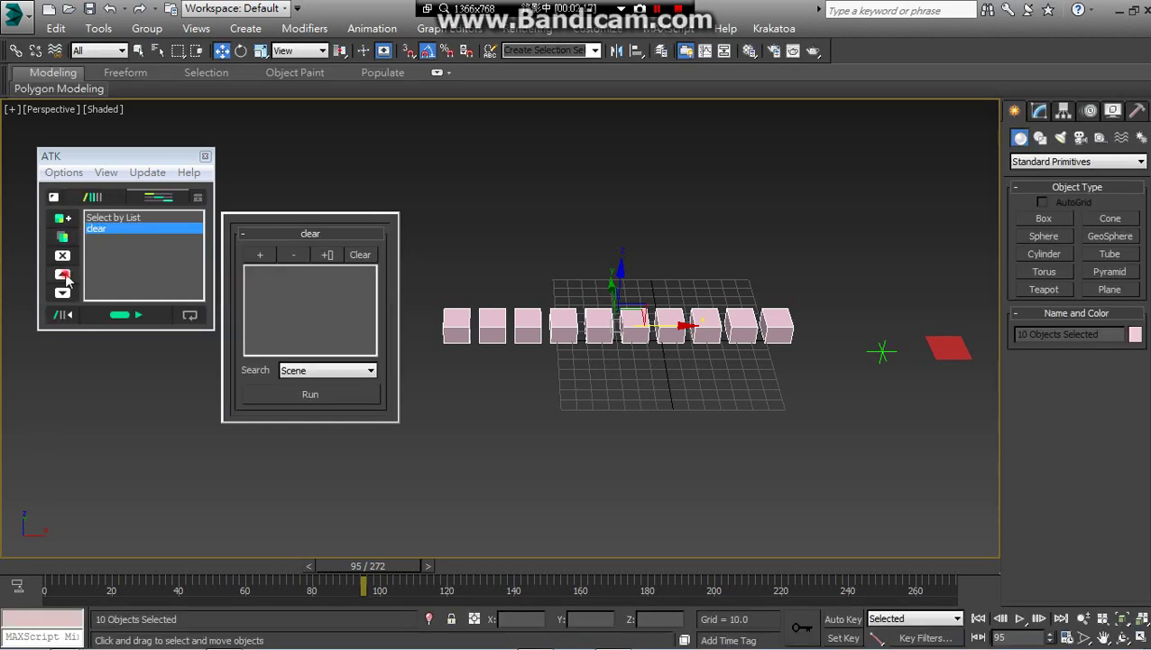
click(64, 274)
click(128, 229)
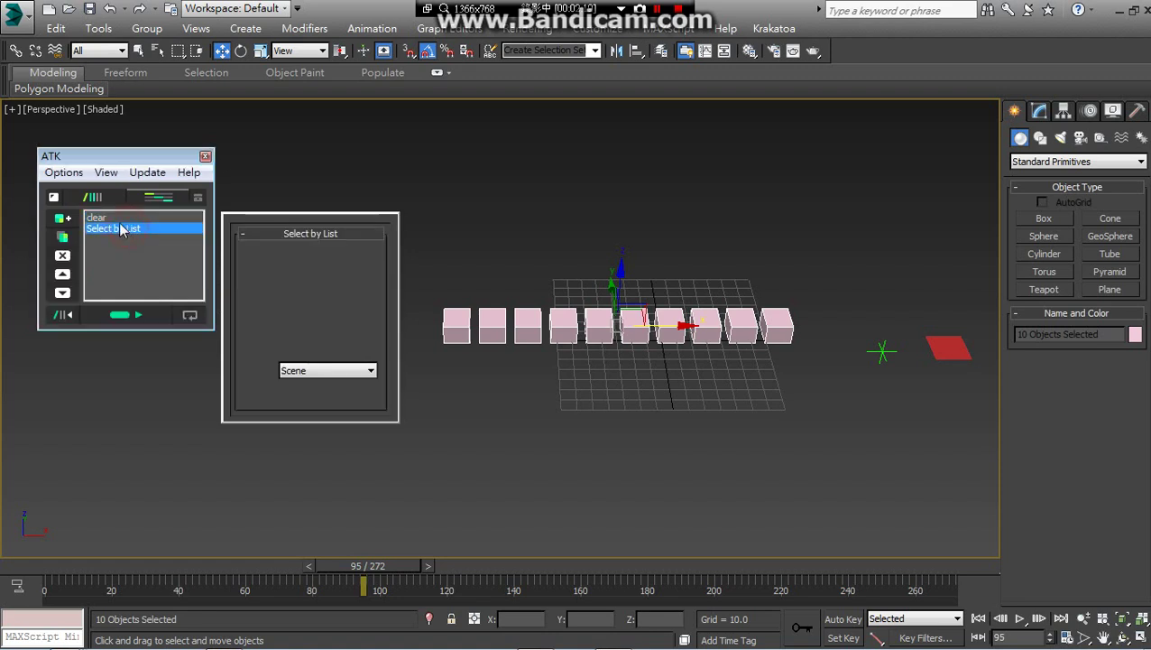
click(99, 218)
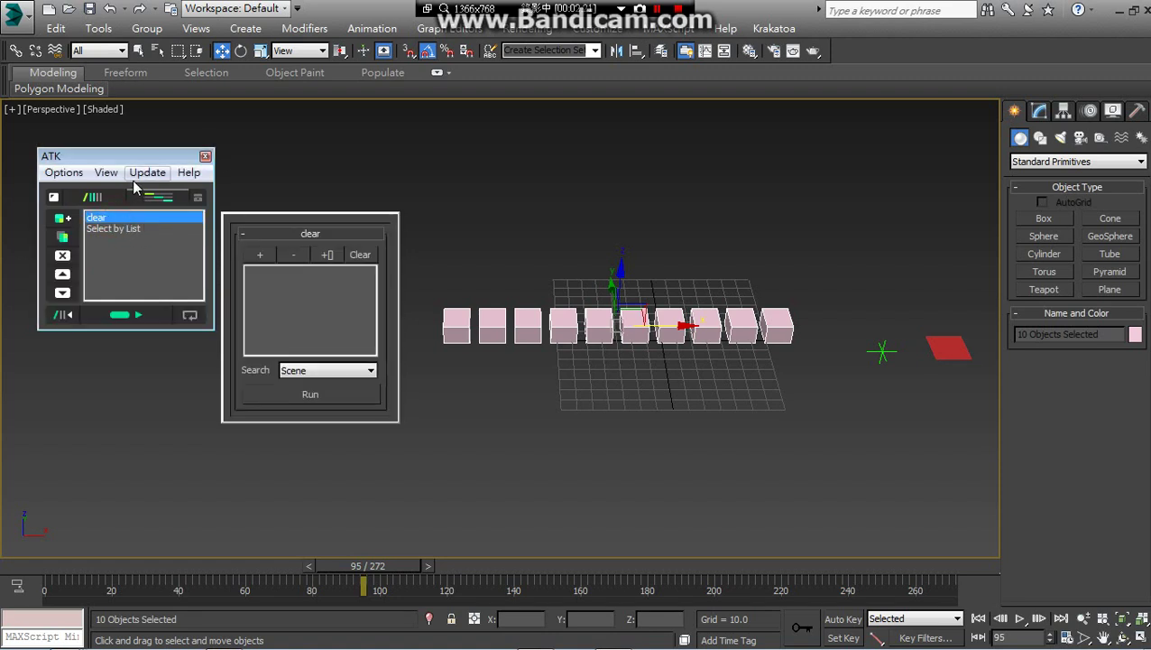
Select the red plane and shift it slightly along X to about 194
click(945, 348)
middle_drag(840, 388, 673, 389)
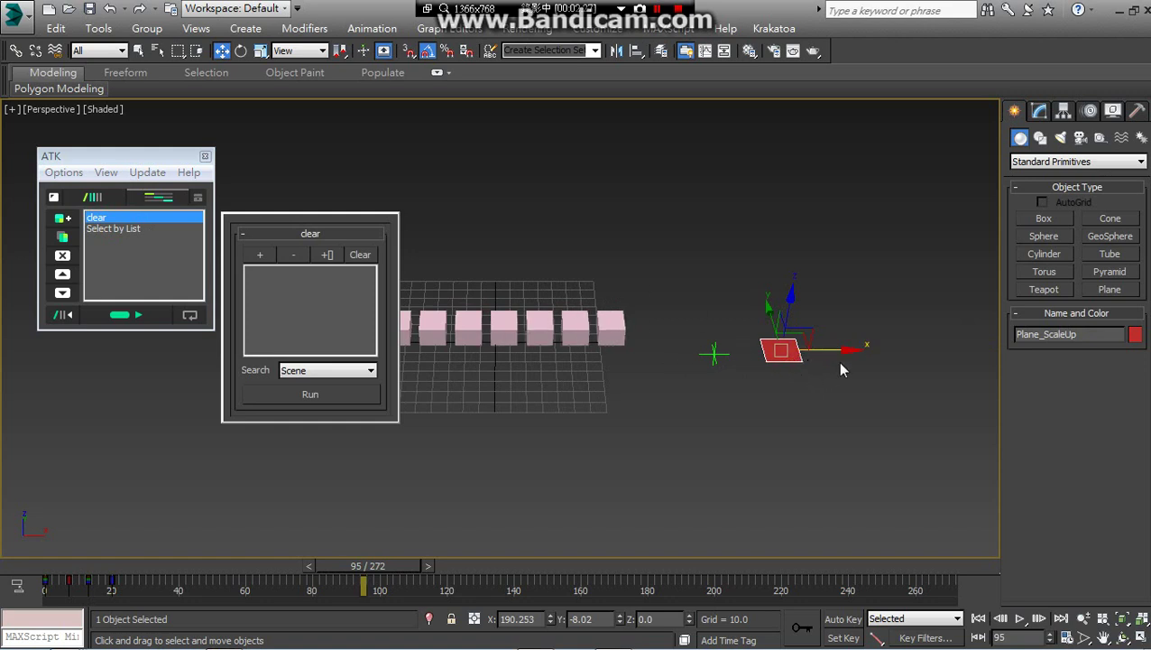
drag(842, 352, 849, 352)
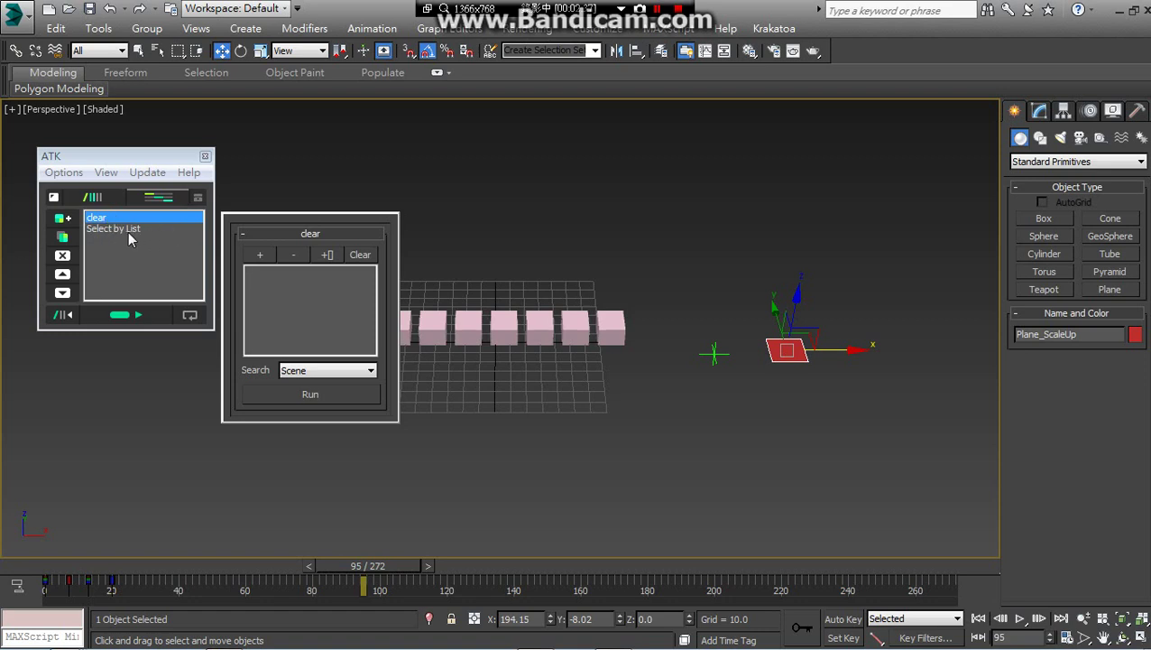
Run the clear and Select by List devices together with the red plane still selected
alt+middle_drag(671, 335, 676, 293)
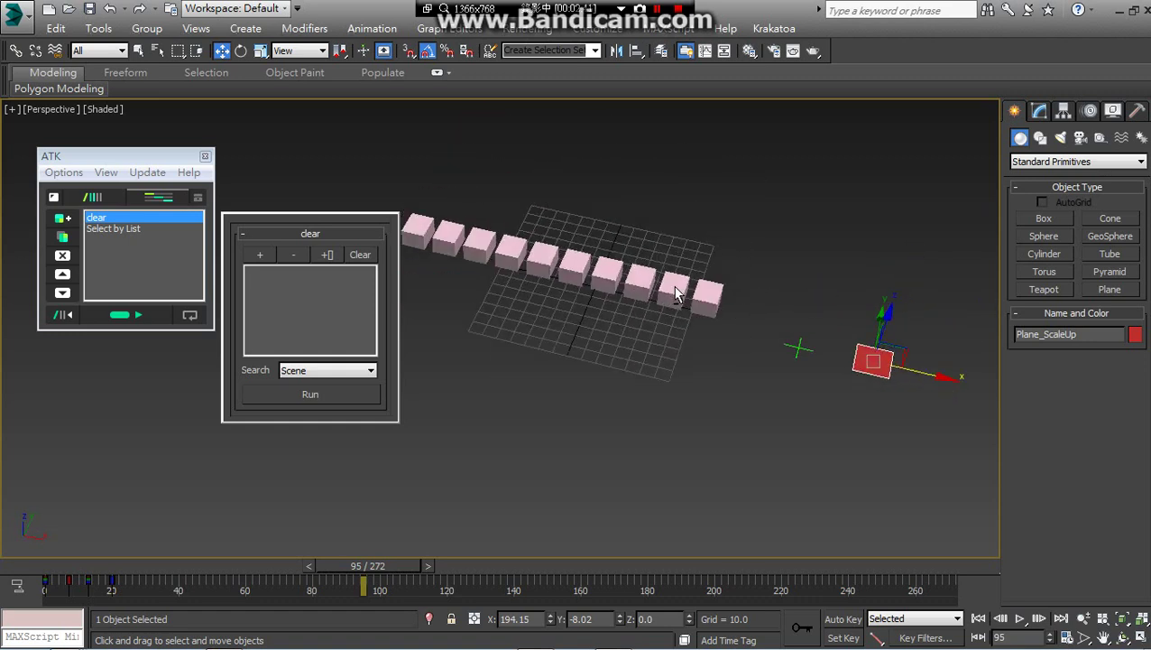
click(144, 228)
click(127, 314)
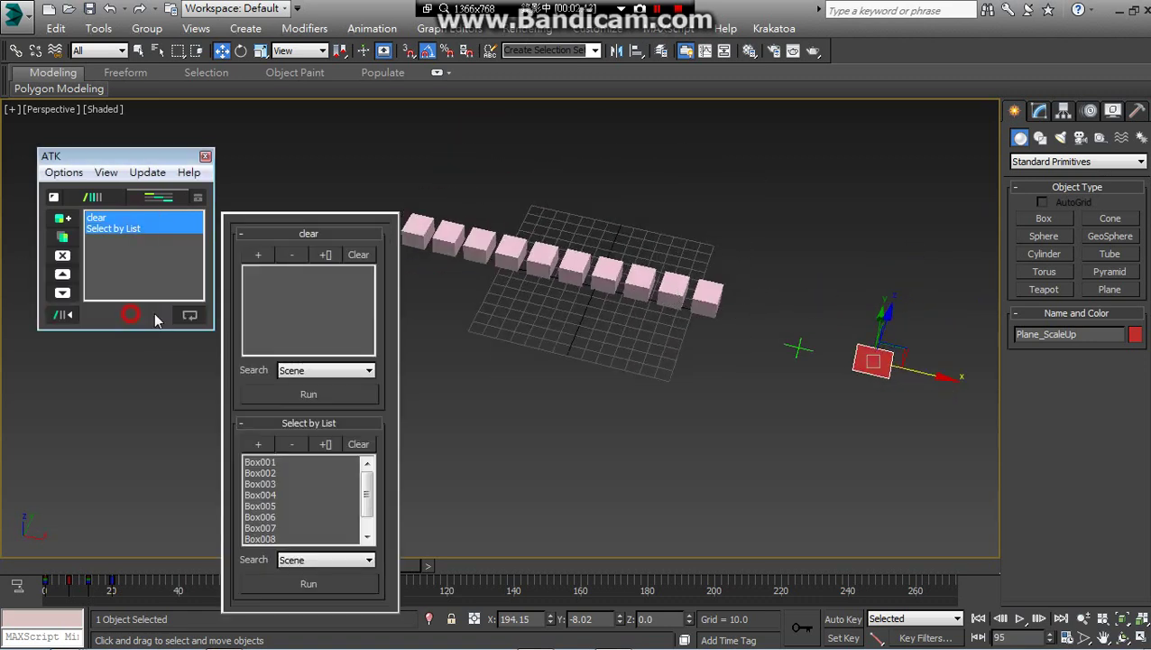
Check the boxes listed in the Select by List device and deselect everything in the scene
alt+middle_drag(658, 325, 540, 284)
click(136, 231)
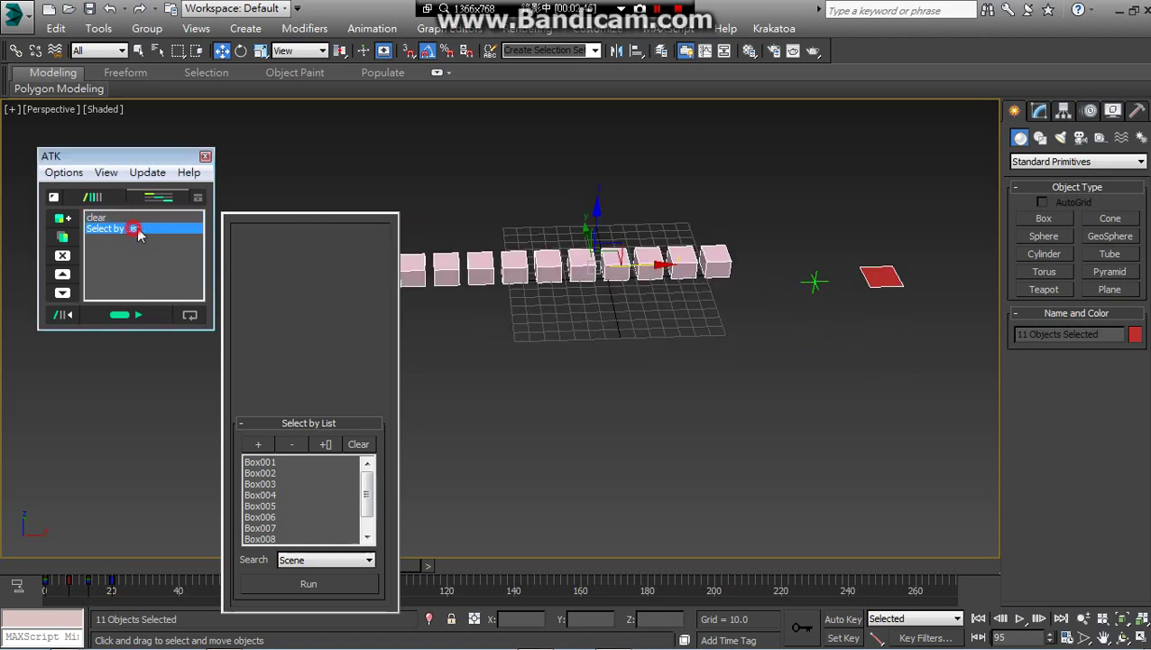
drag(370, 297, 379, 336)
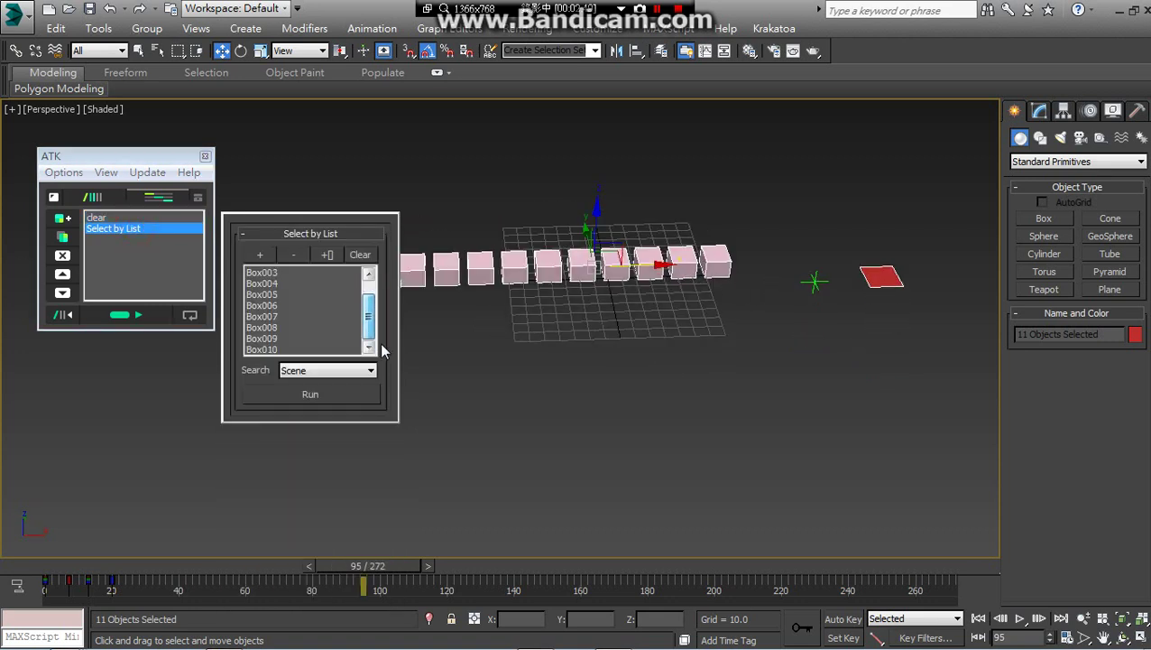
click(475, 380)
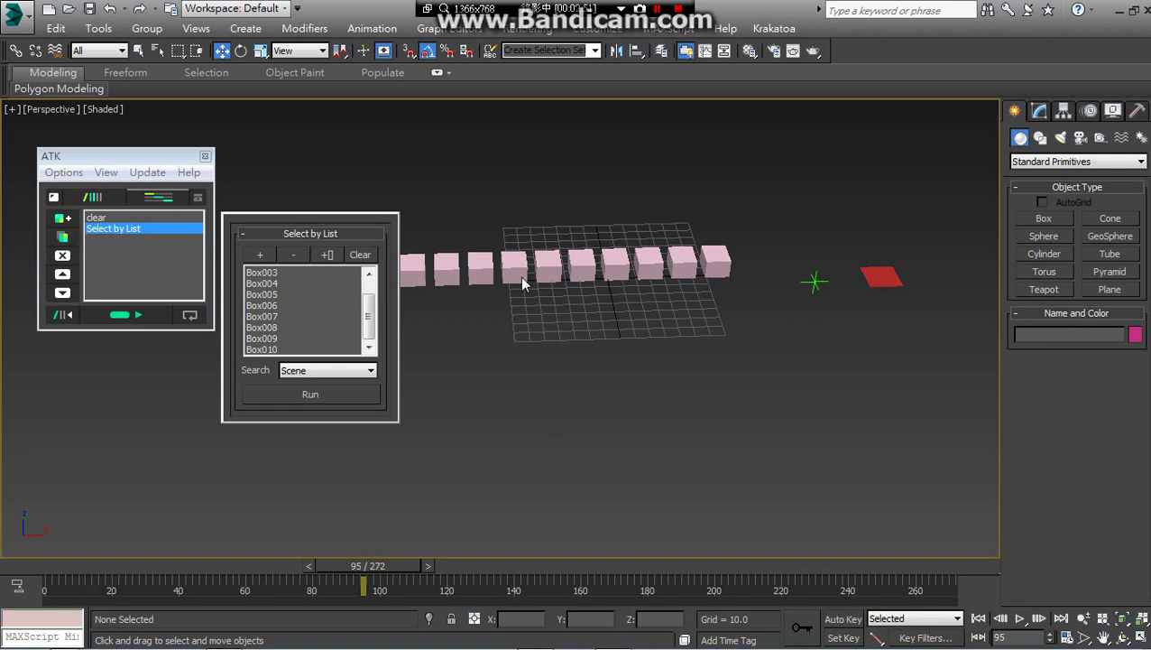
Add a Copy Keys device to the sequence and pick the red plane Plane_ScaleUp as its source object
click(59, 220)
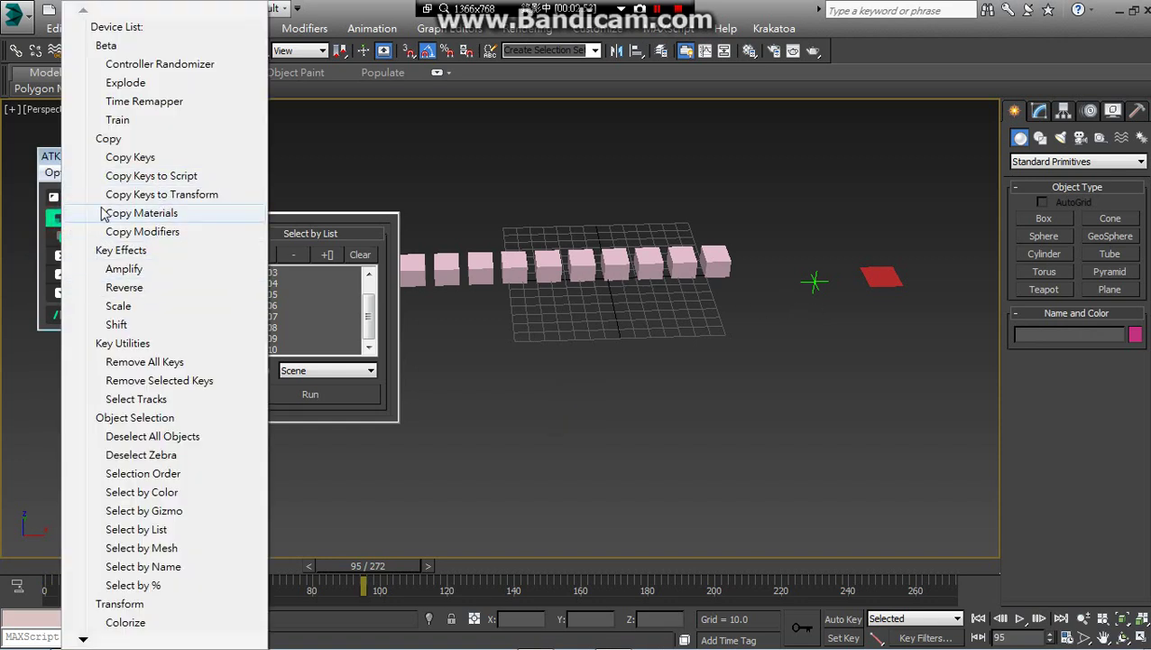
click(145, 161)
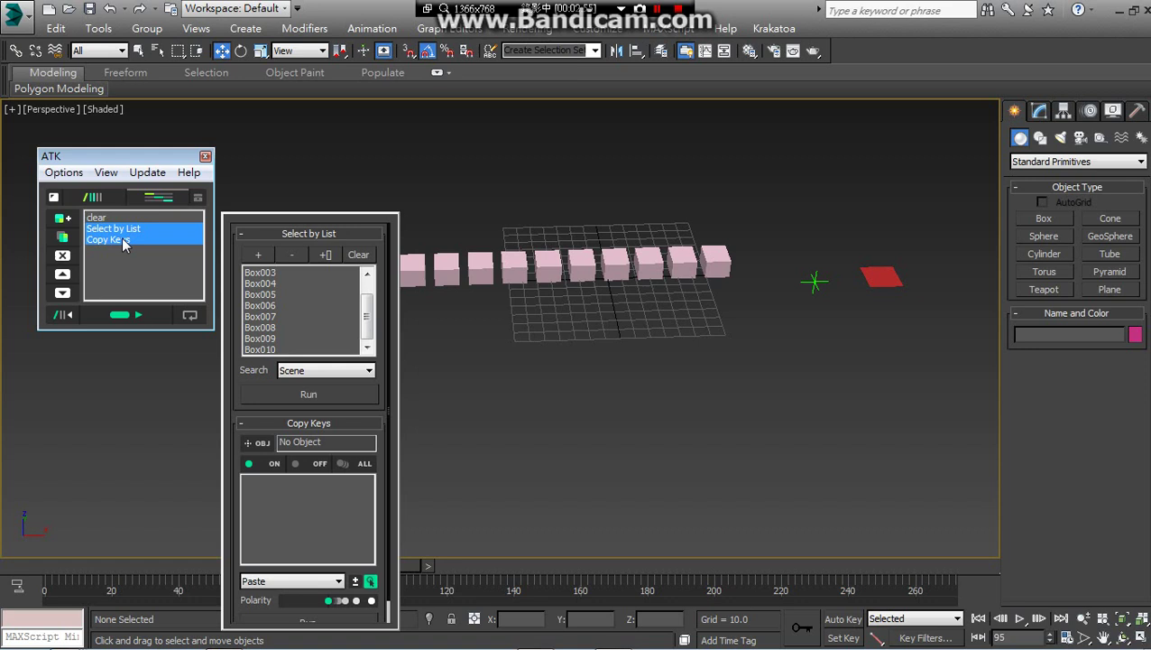
click(124, 240)
click(257, 253)
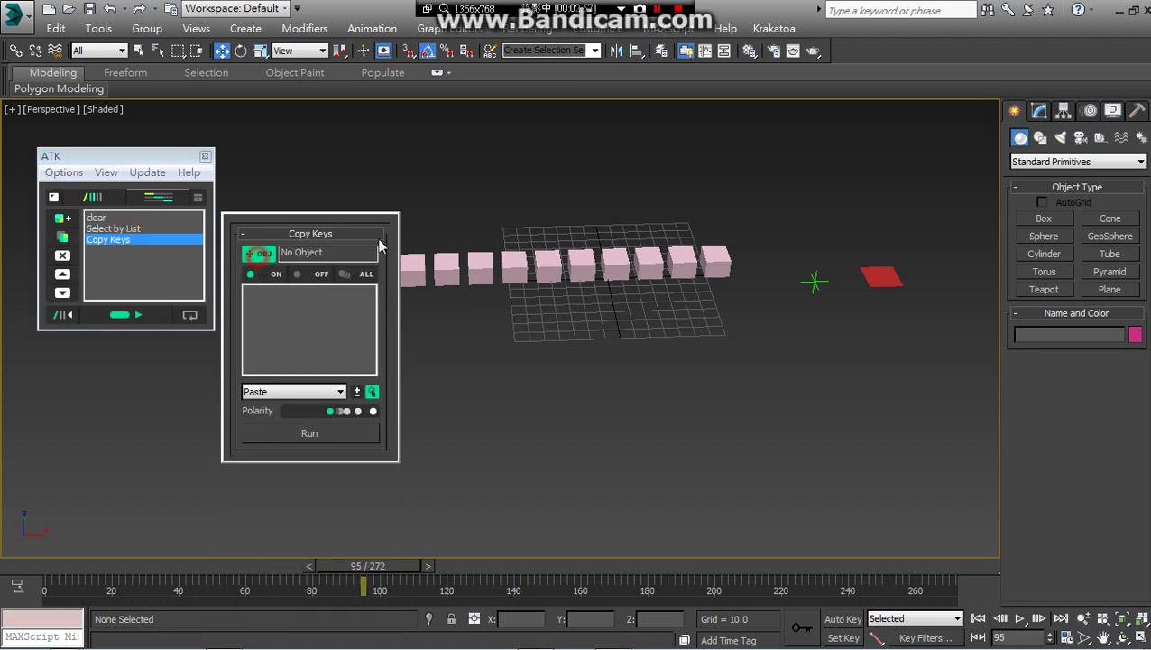
click(884, 275)
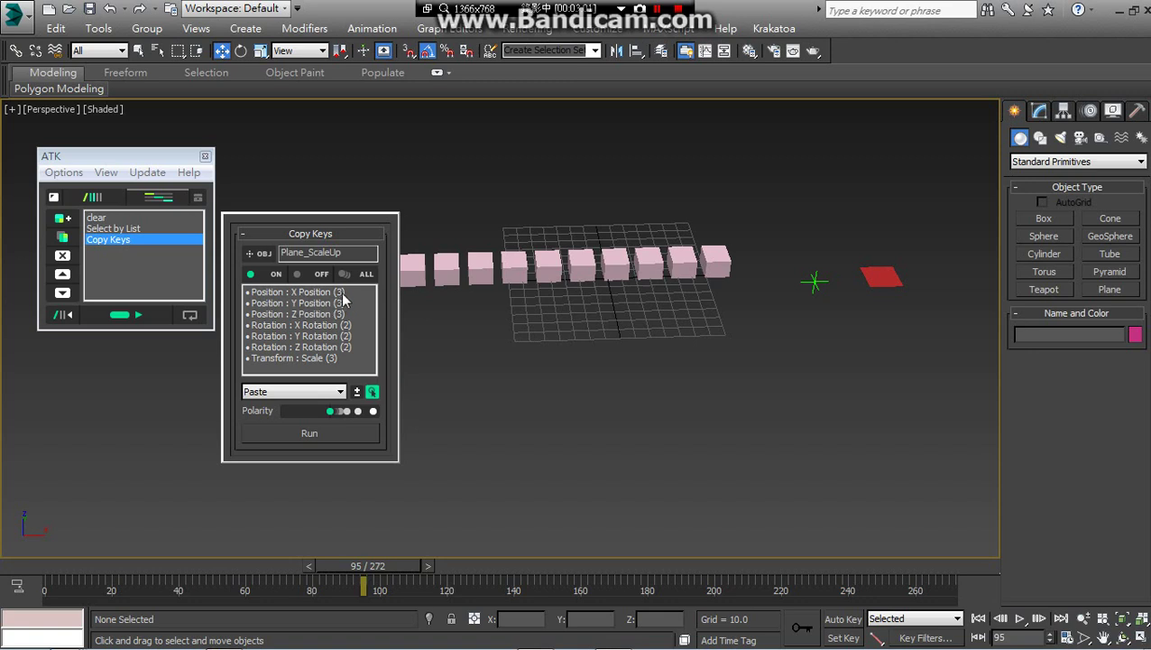
Check the plane's position, rotation and scale animation, and turn off the Transform : Scale track in the Copy Keys device
drag(348, 291, 350, 346)
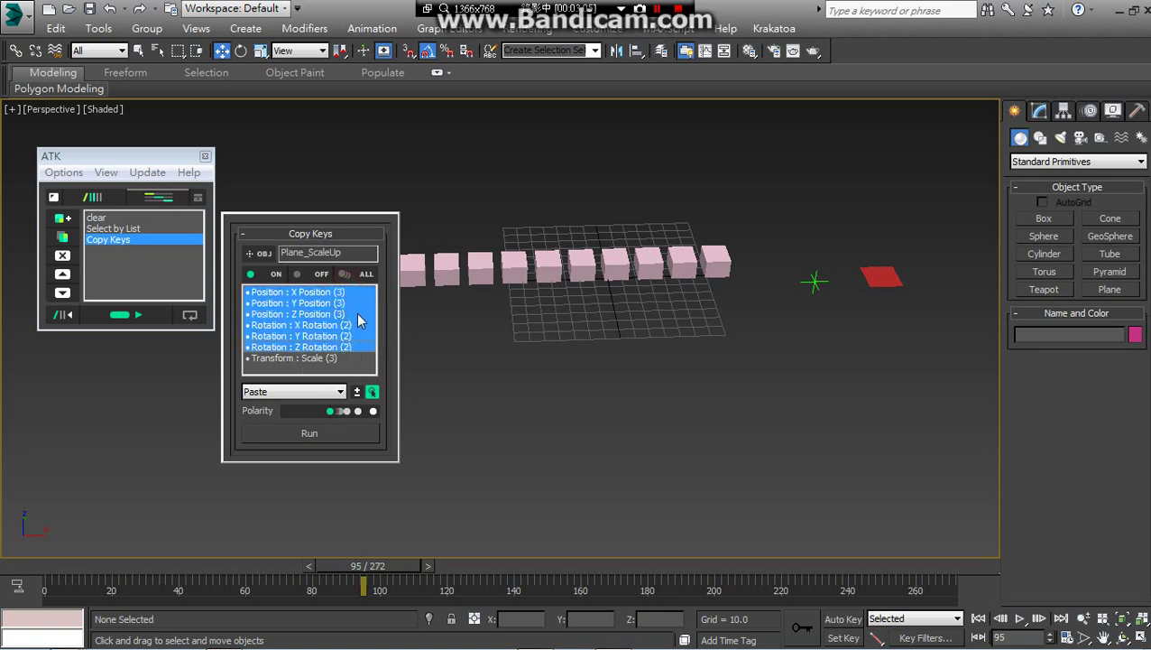
click(275, 359)
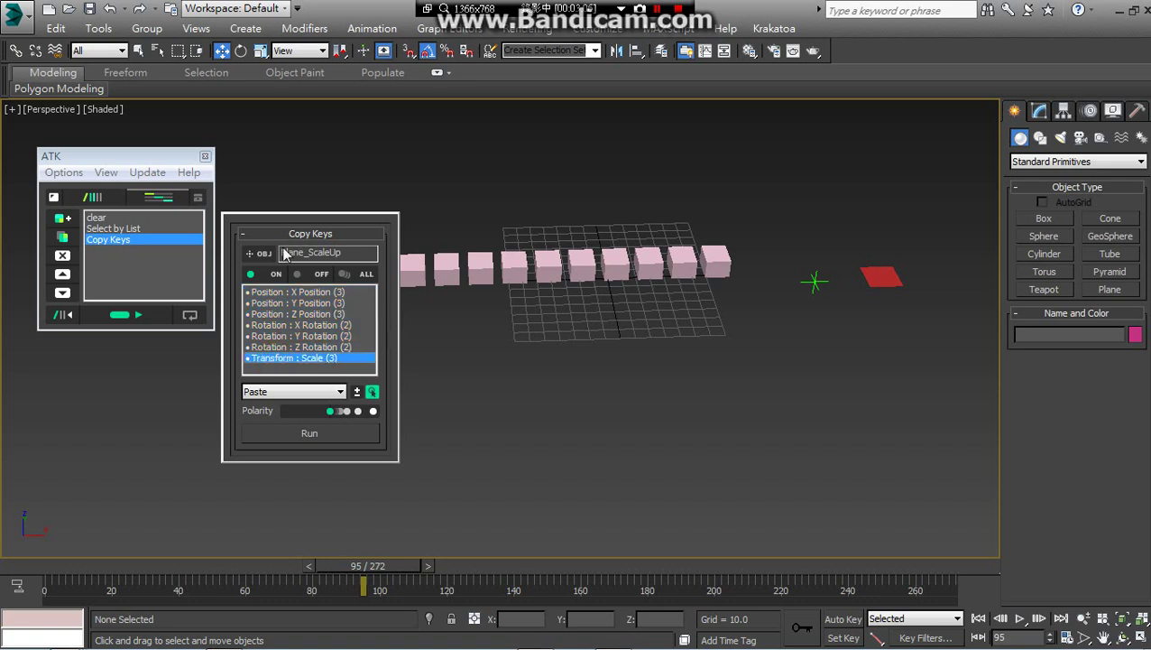
drag(381, 567, 133, 583)
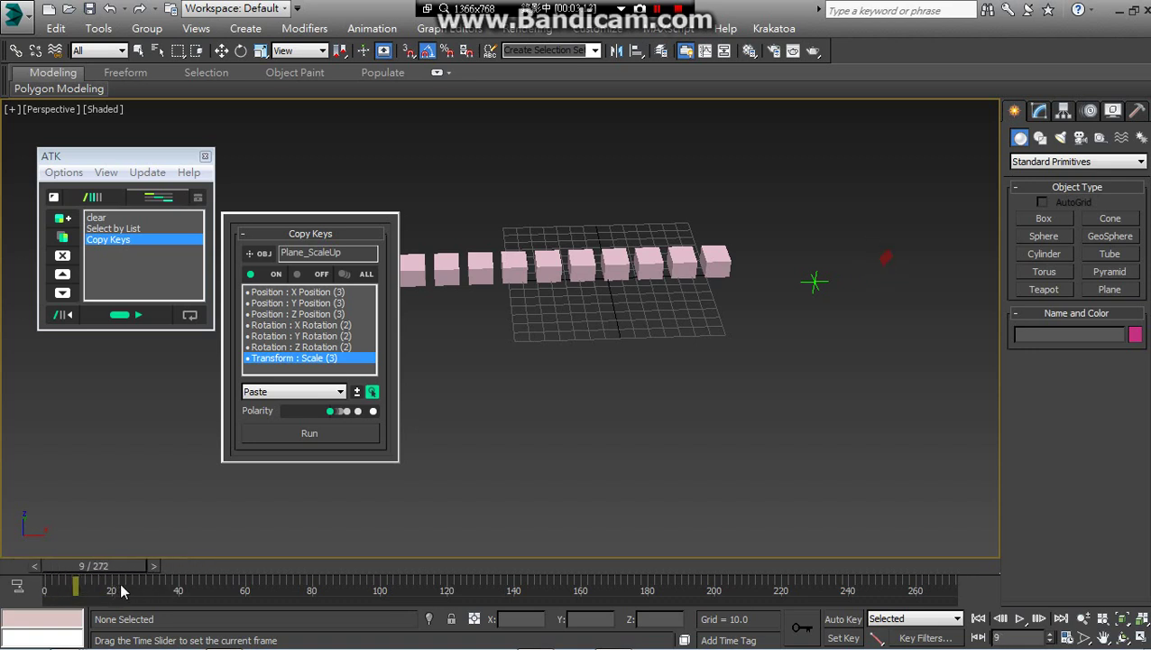
key(w)
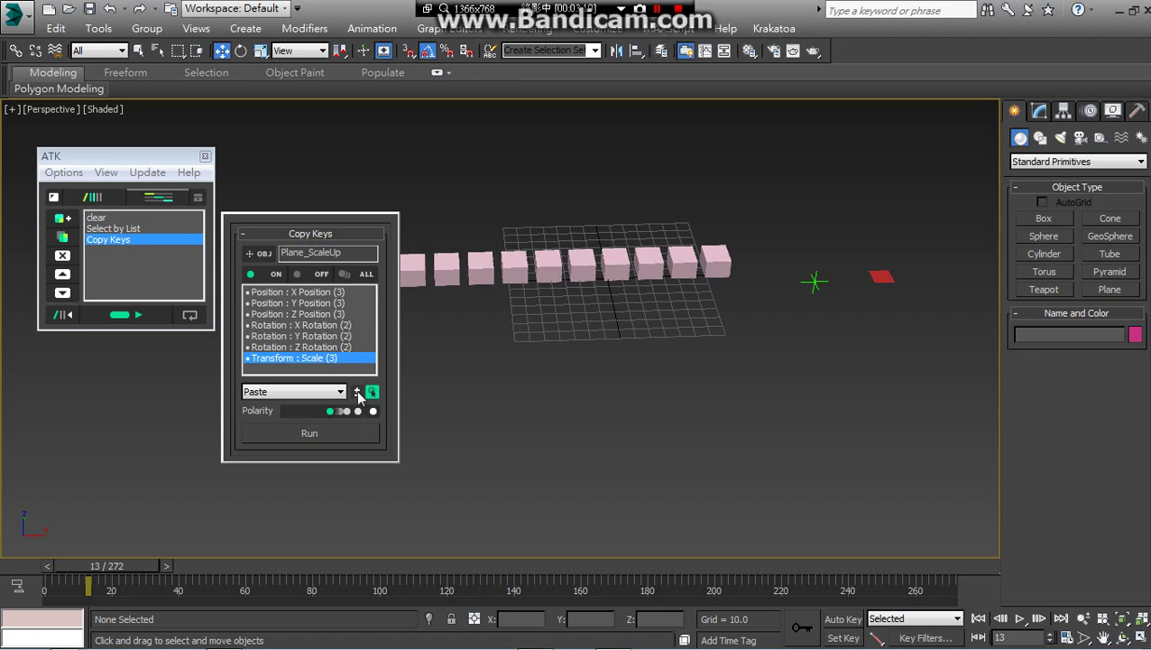
click(297, 275)
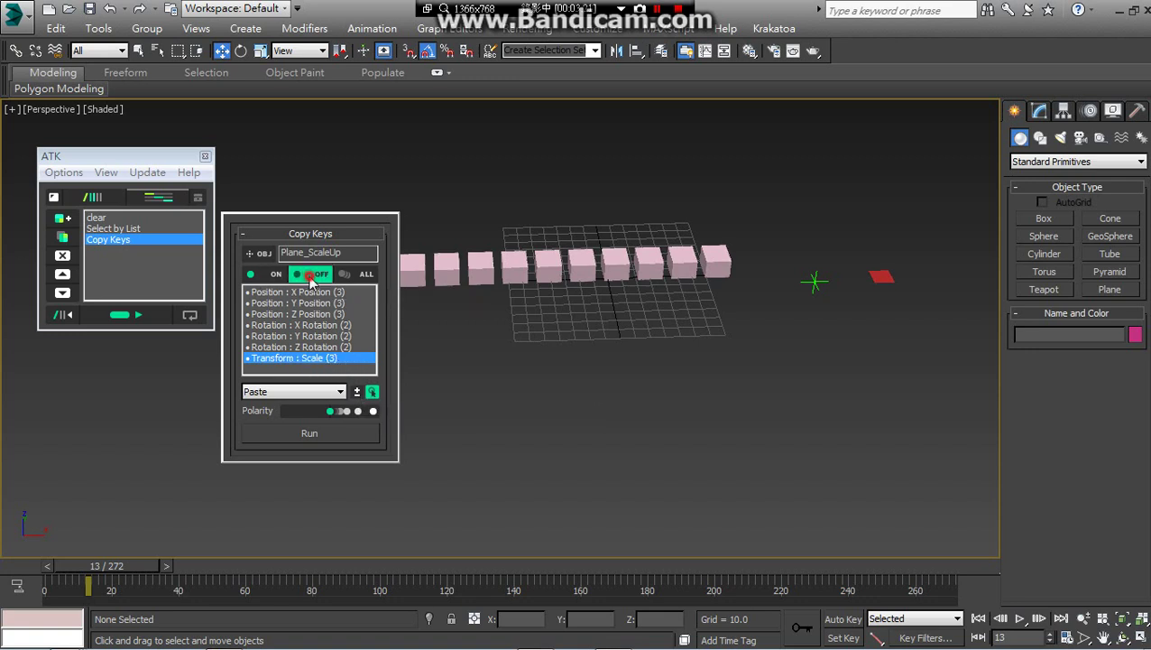
Duplicate the Copy Keys device and rename the first of the two to Pos&Rot
click(63, 236)
click(117, 251)
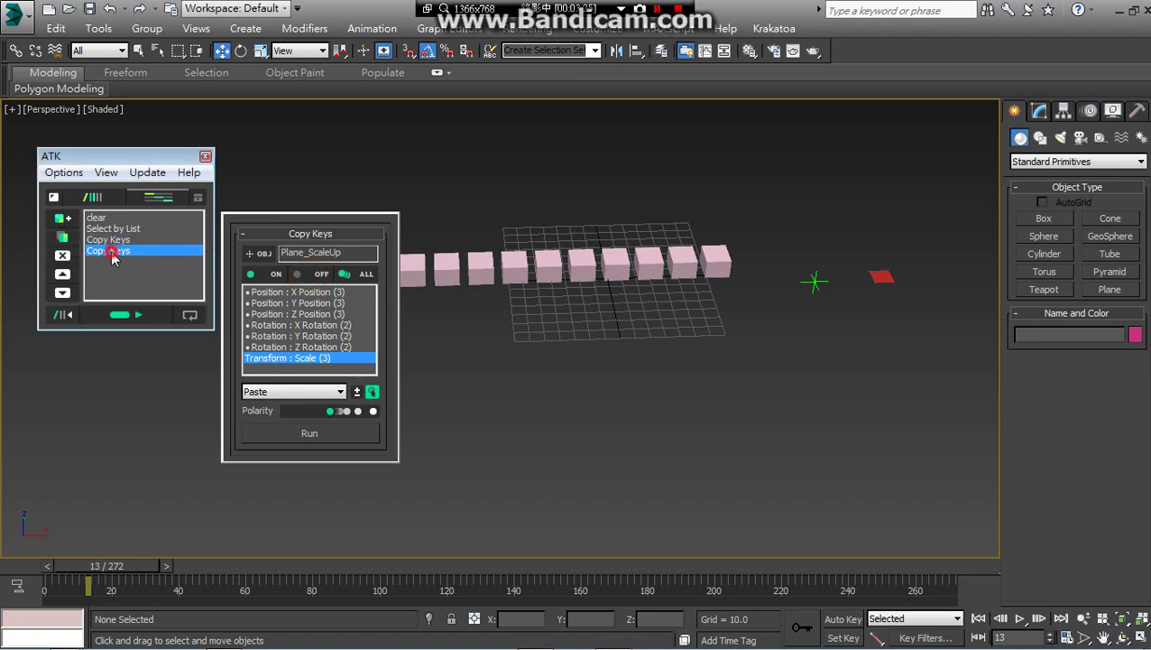
click(115, 240)
double_click(114, 241)
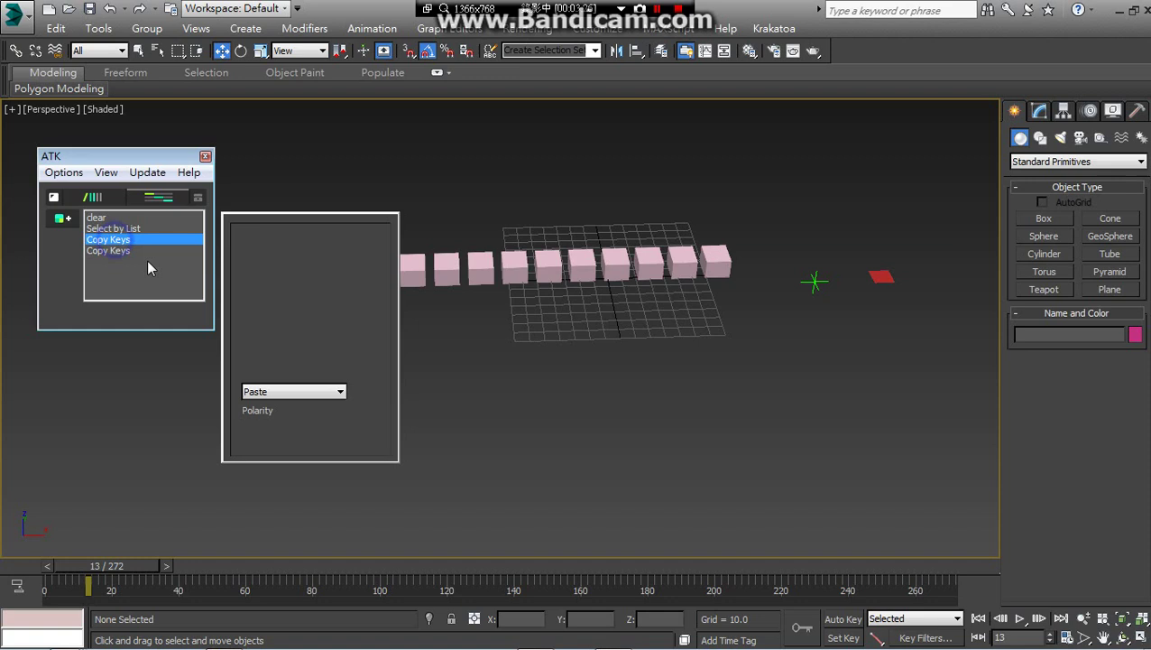
text(Po)
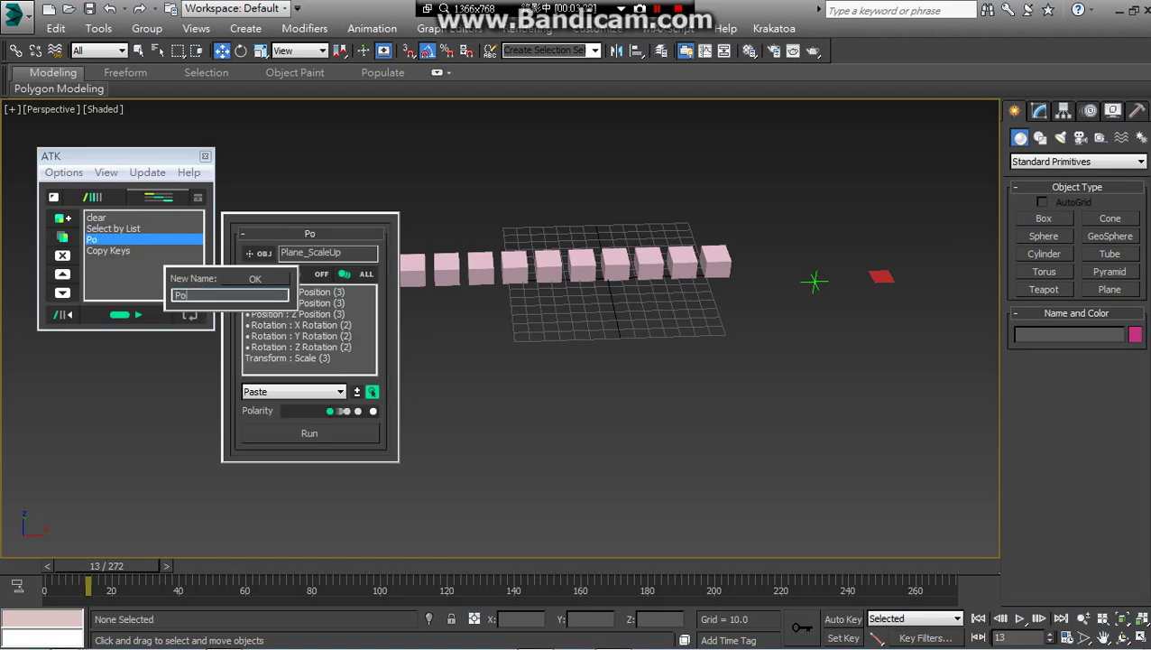
text(s&Rot)
click(239, 281)
Rename the duplicated Copy Keys device to Scal
click(113, 252)
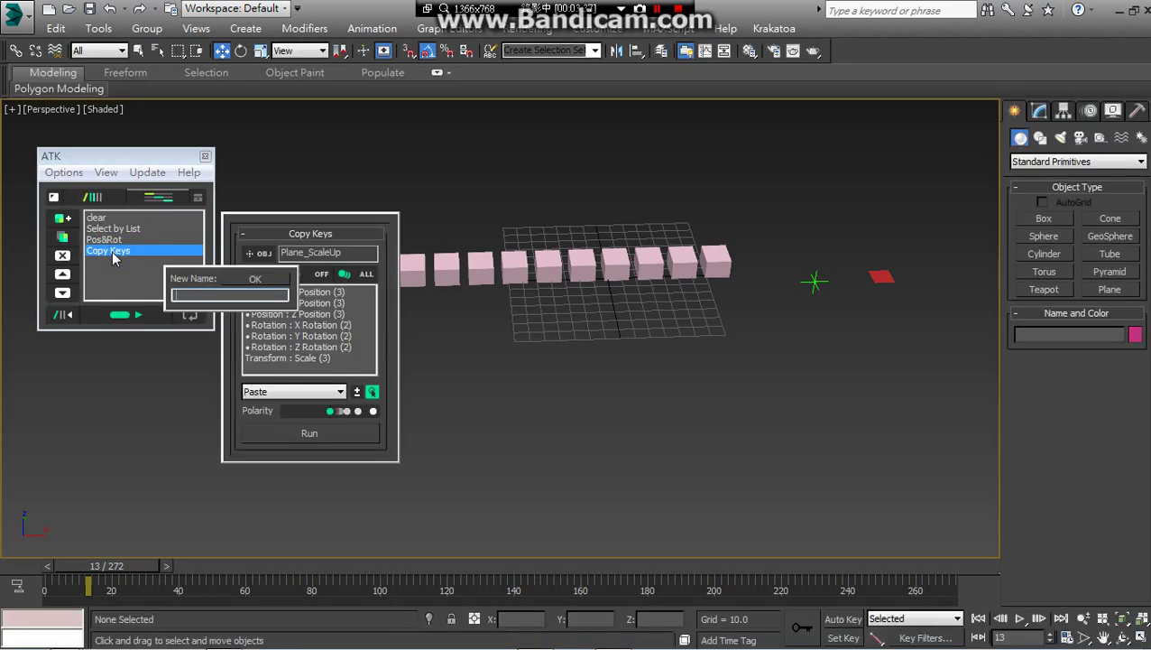
text(Scal)
key(Return)
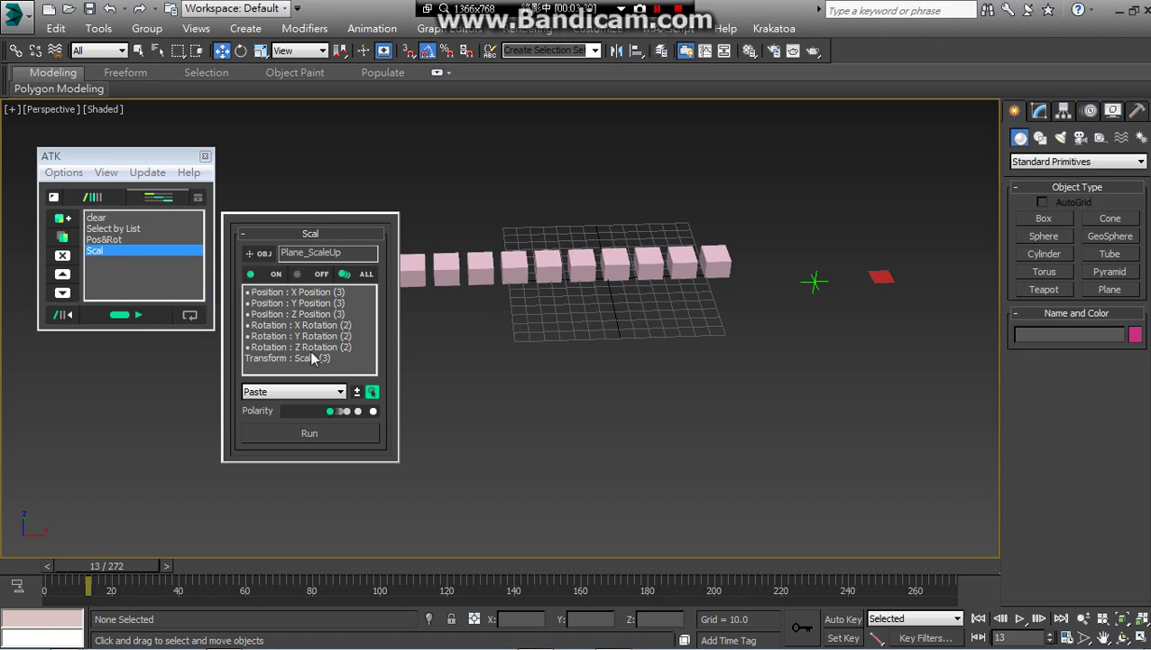
Turn off all tracks in the Scal device except Transform : Scale
click(345, 274)
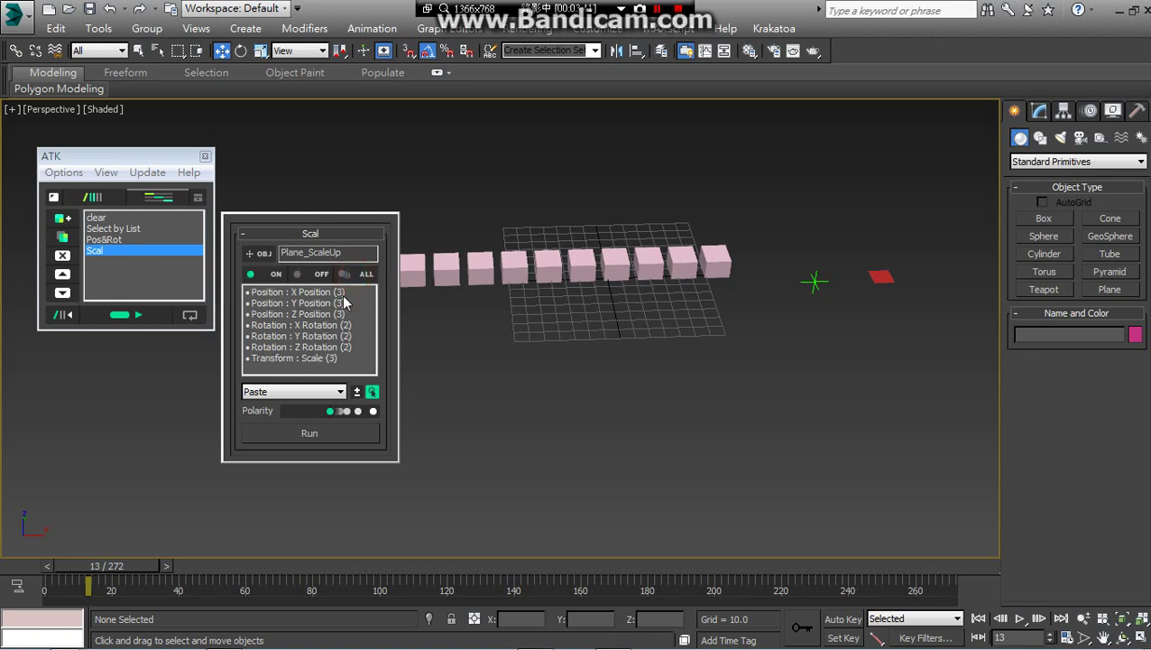
click(345, 273)
click(301, 359)
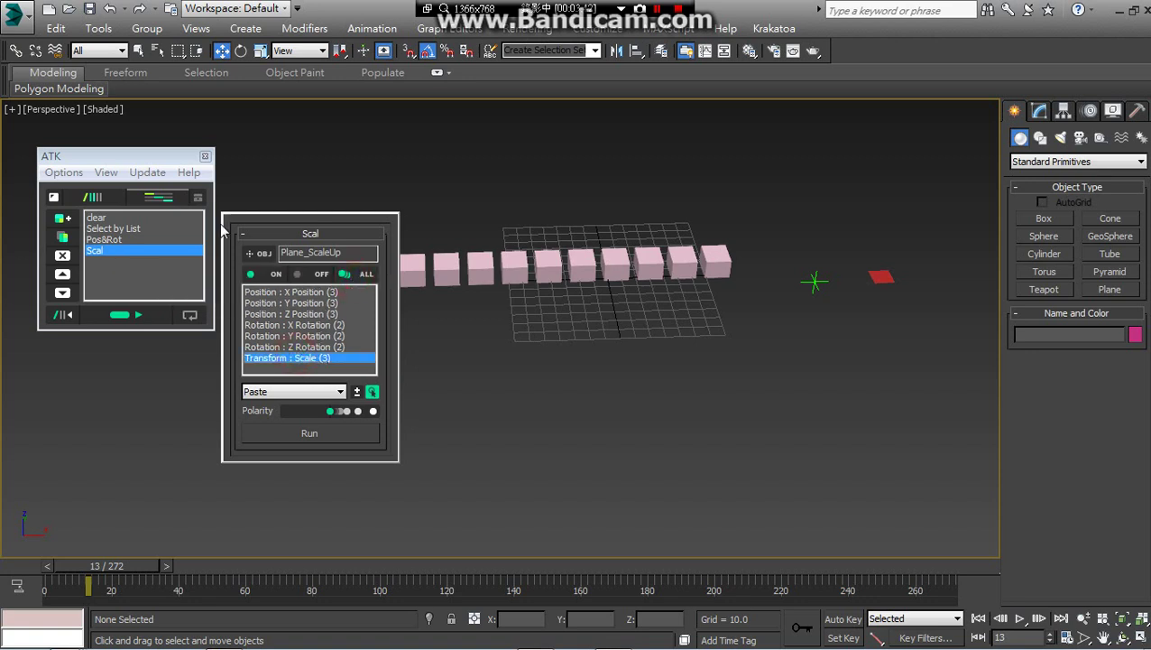
click(271, 274)
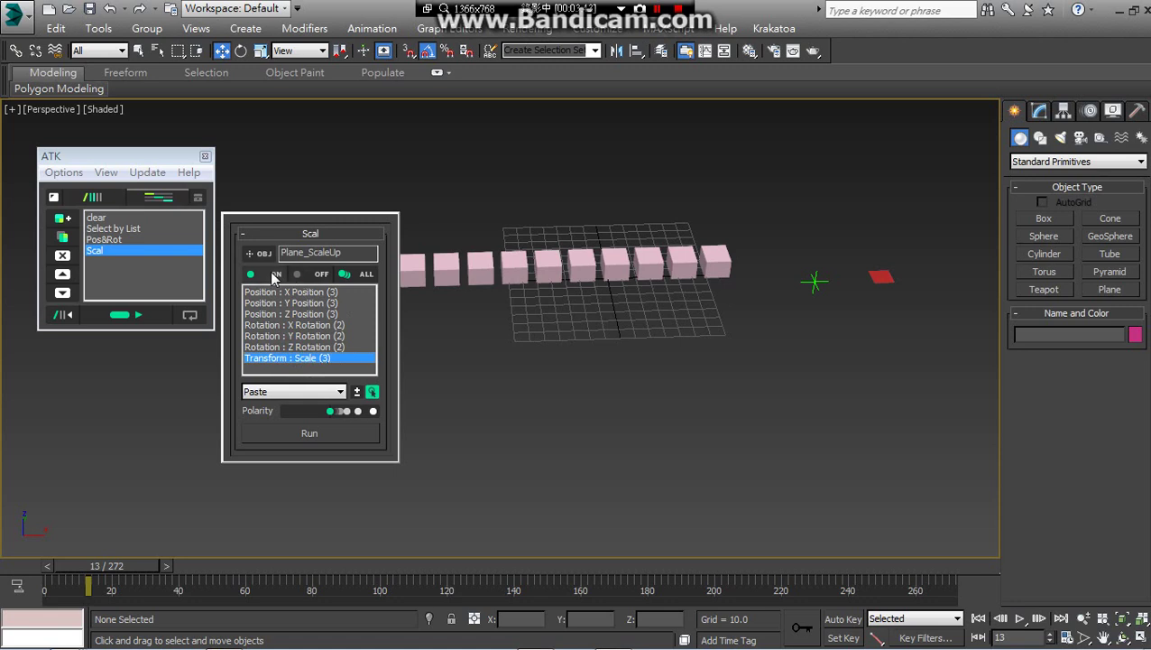
Compare the tracks with the Pos&Rot device and switch the Scal device's paste value mode from ± to =
click(118, 240)
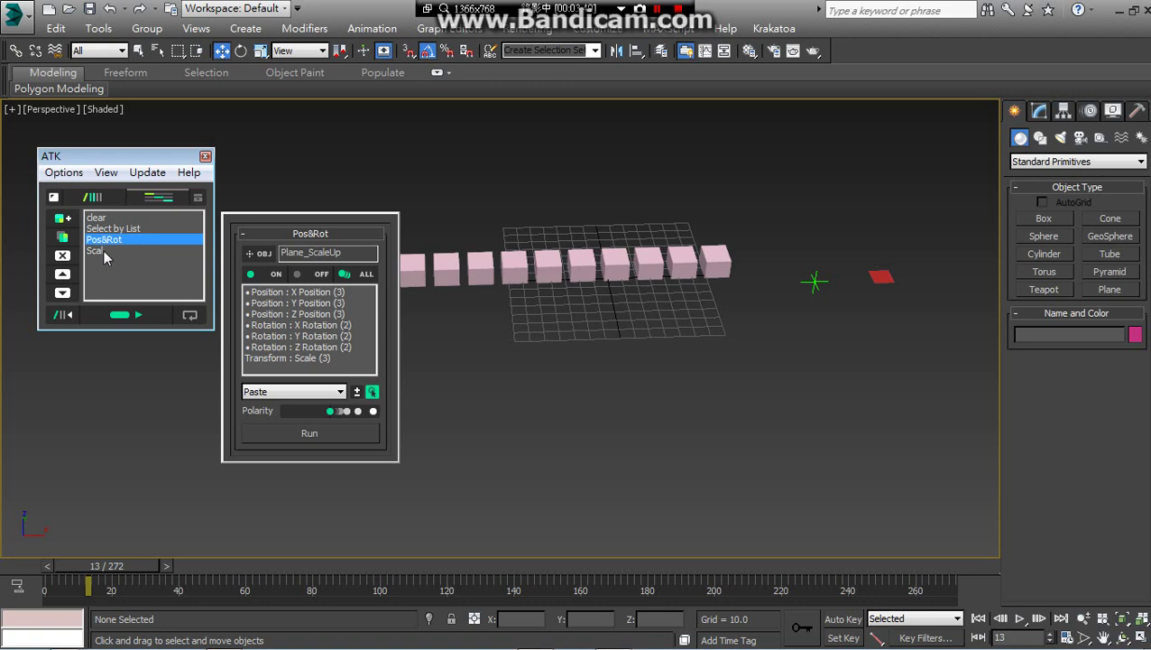
click(102, 250)
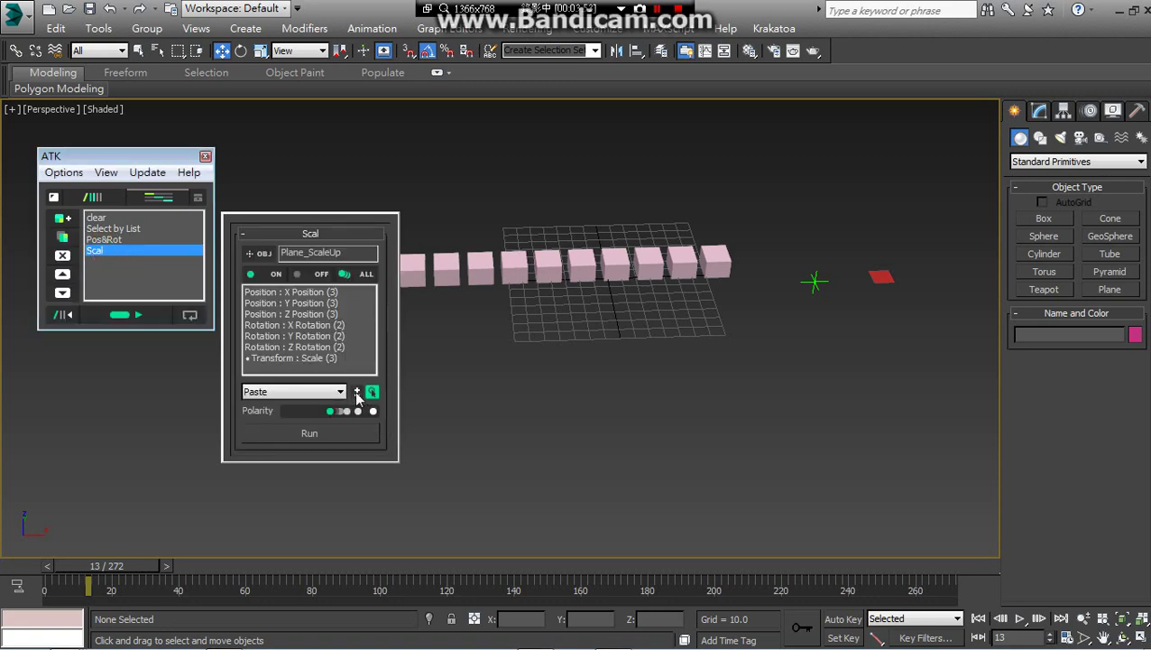
click(357, 393)
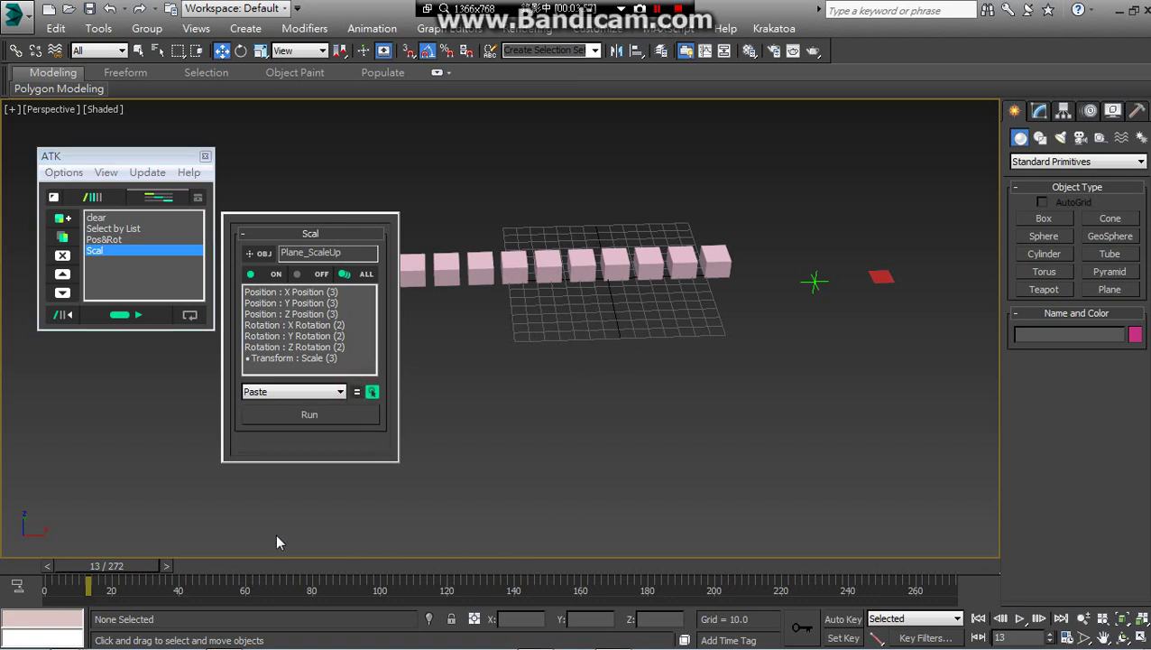
Run the clear, Select by List, Pos&Rot and Scal devices together at frame 2, and scrub to frame 21 to preview the boxes
drag(141, 568, 107, 569)
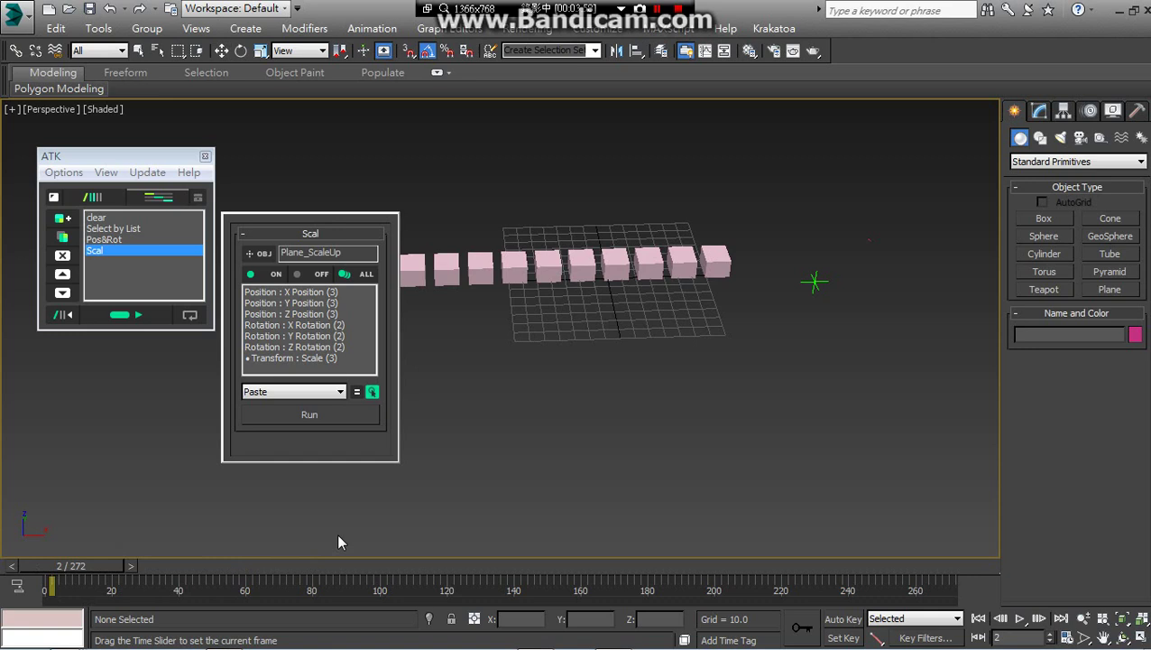
mouse_move(750, 362)
middle_down()
mouse_move(822, 367)
mouse_move(761, 363)
middle_up()
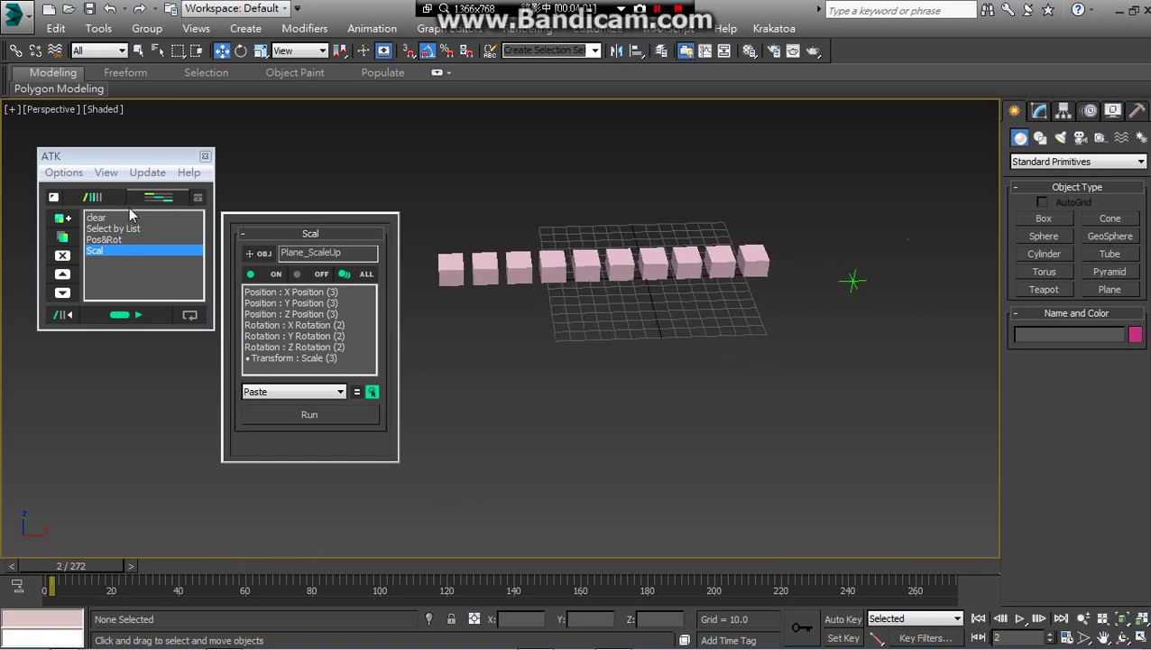
drag(102, 156, 115, 227)
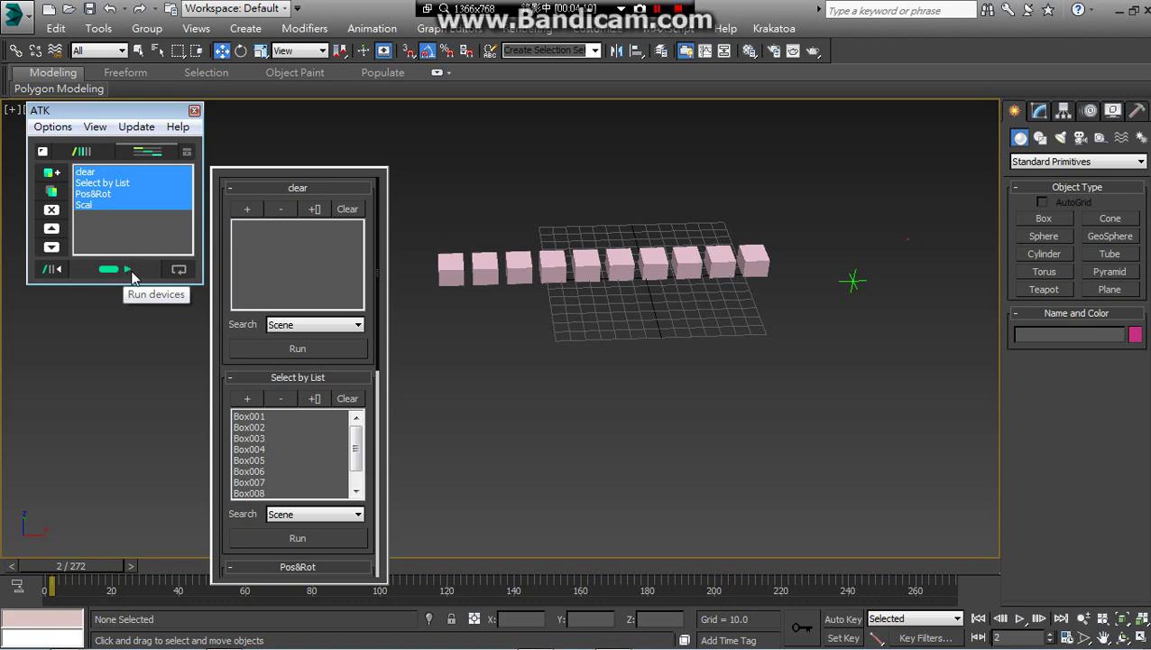
click(127, 271)
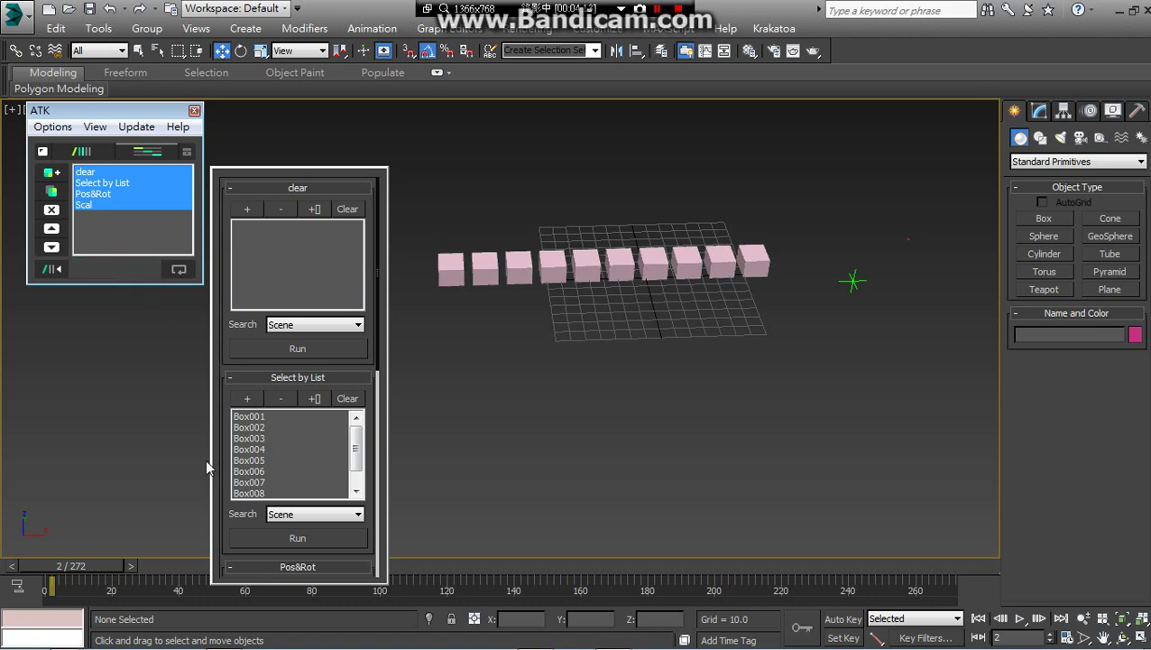
drag(91, 571, 155, 590)
key(w)
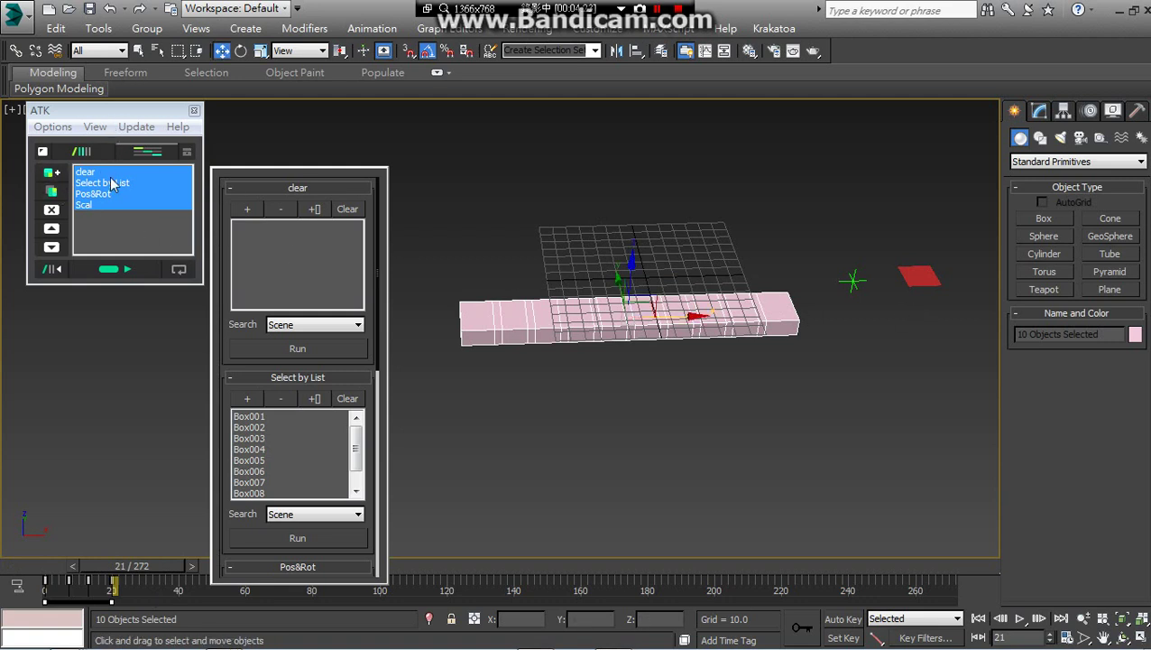
Add a Shift device at the end of the sequence and open its Overlap value for editing
click(51, 172)
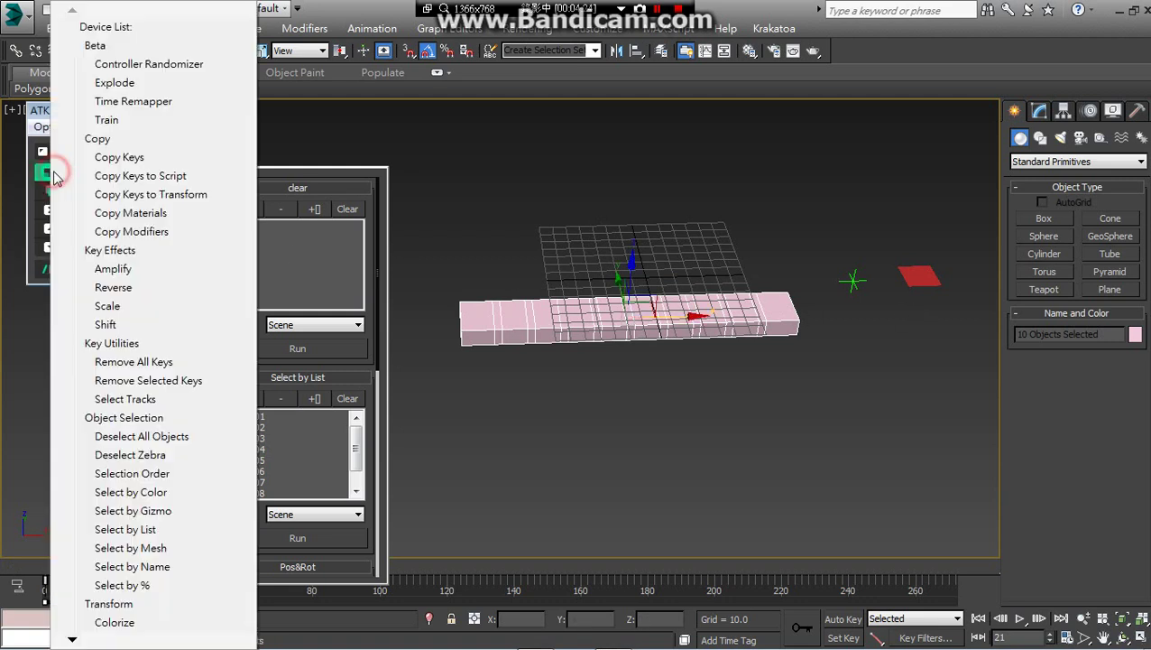
click(124, 326)
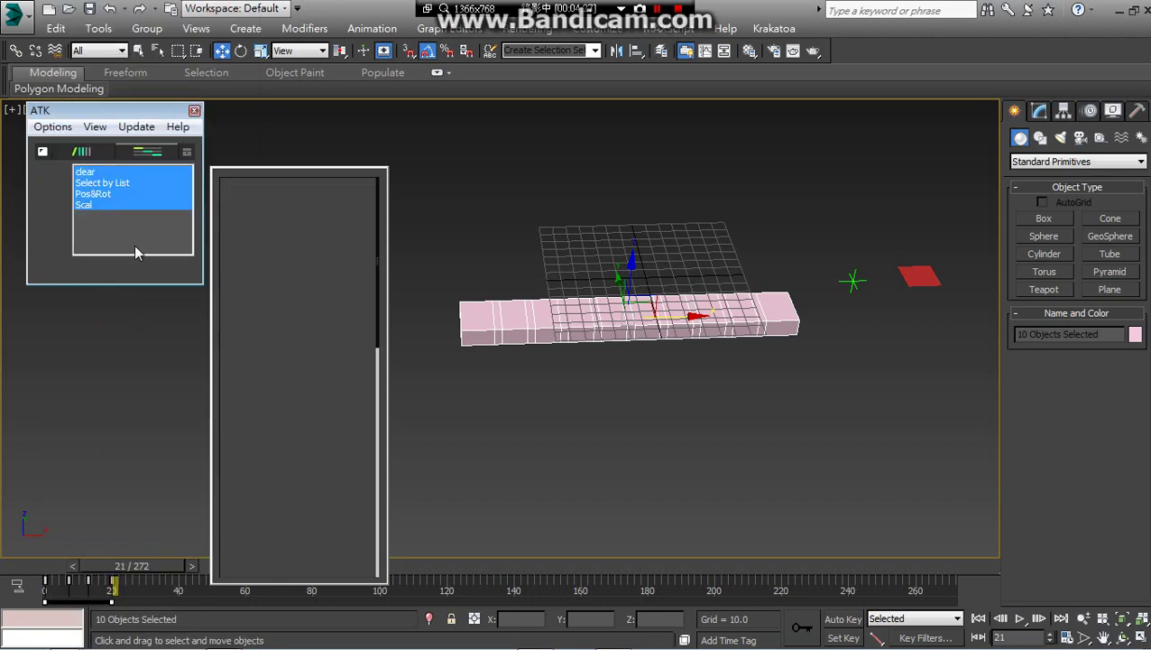
click(97, 217)
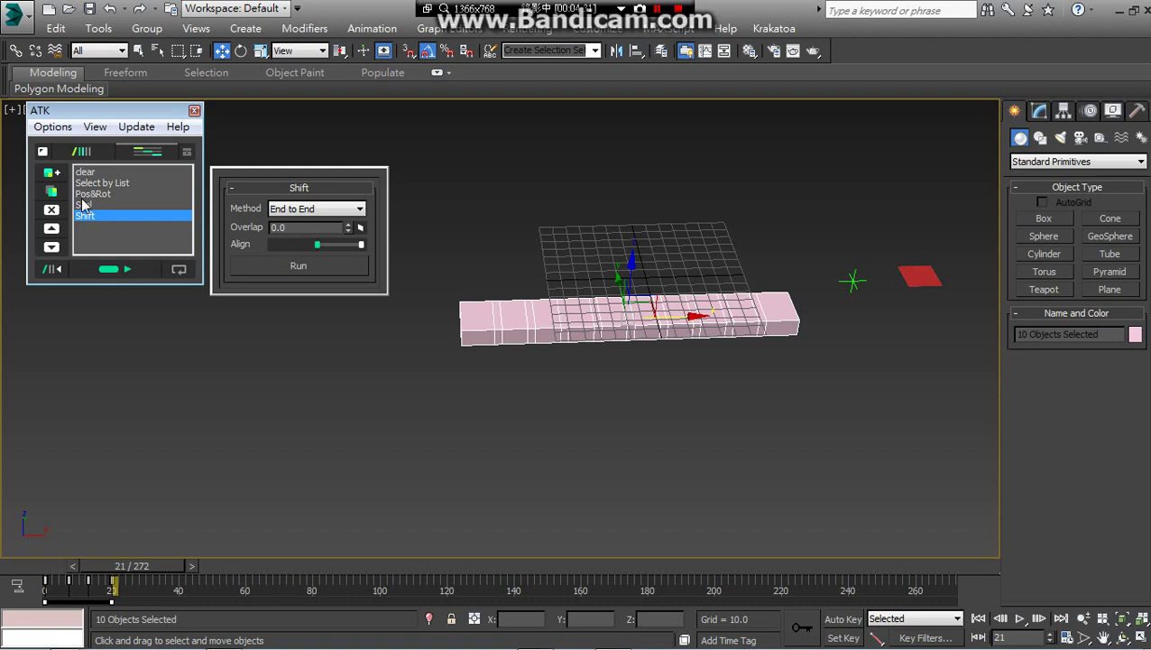
click(303, 227)
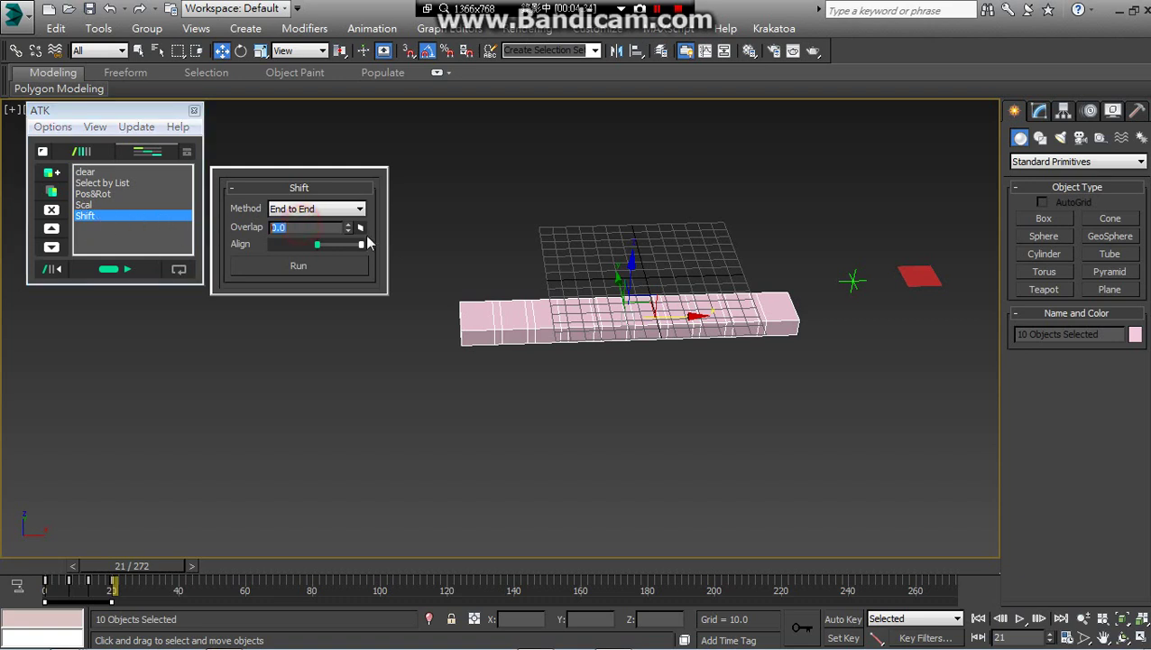
click(298, 263)
Scrub through the boxes' animation and select the red plane to inspect its keys
drag(139, 567, 88, 566)
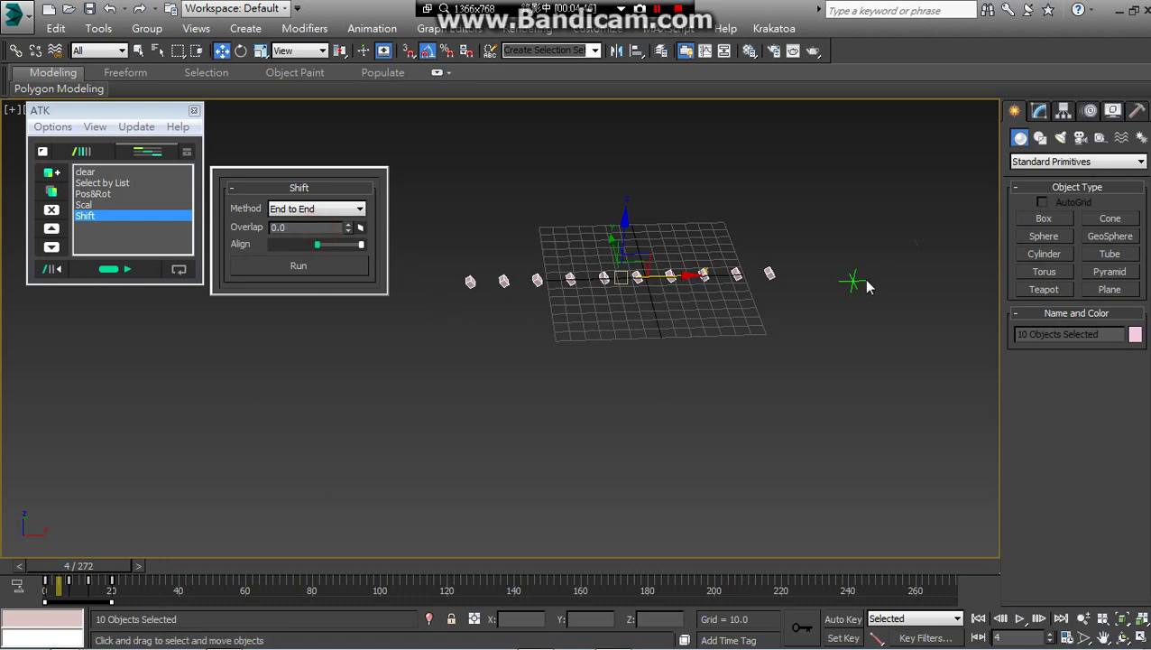
middle_drag(938, 307, 610, 372)
drag(124, 569, 193, 573)
drag(648, 278, 708, 352)
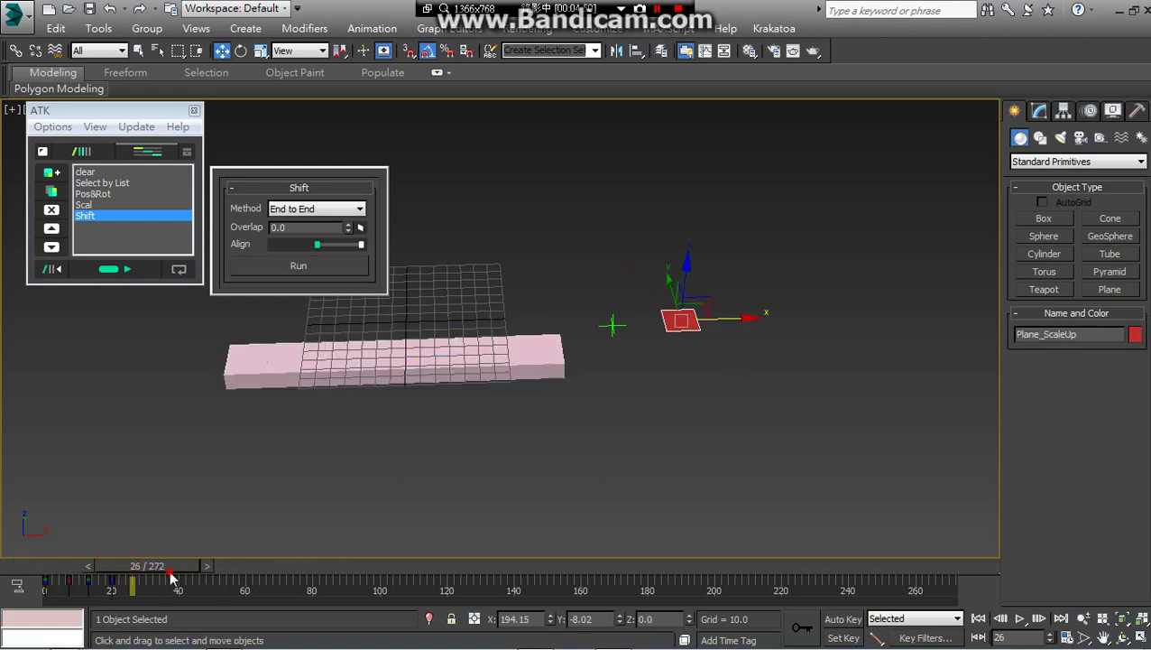
Move the time to frame 20 and set the Shift device's Overlap to 18
mouse_move(171, 568)
mouse_down()
mouse_move(139, 573)
mouse_move(153, 575)
mouse_up()
key(w)
double_click(300, 226)
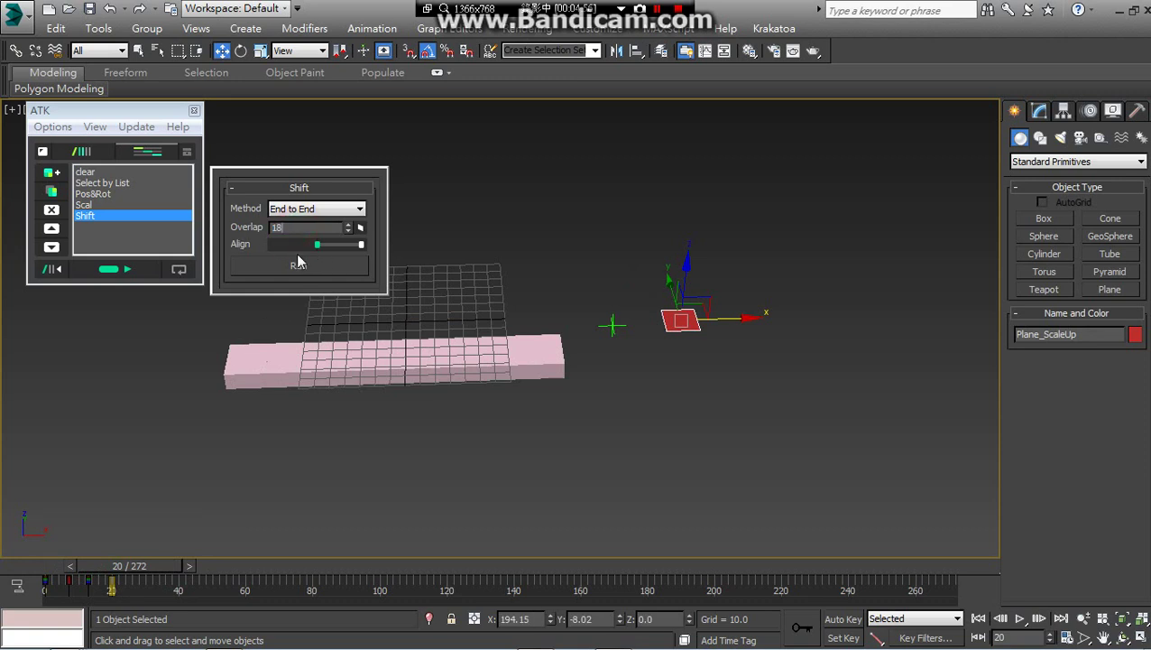
Deselect the red plane and scrub from frame 0 to frame 19 to review the boxes' animation
middle_drag(560, 369, 612, 352)
click(617, 340)
drag(154, 566, 45, 591)
key(w)
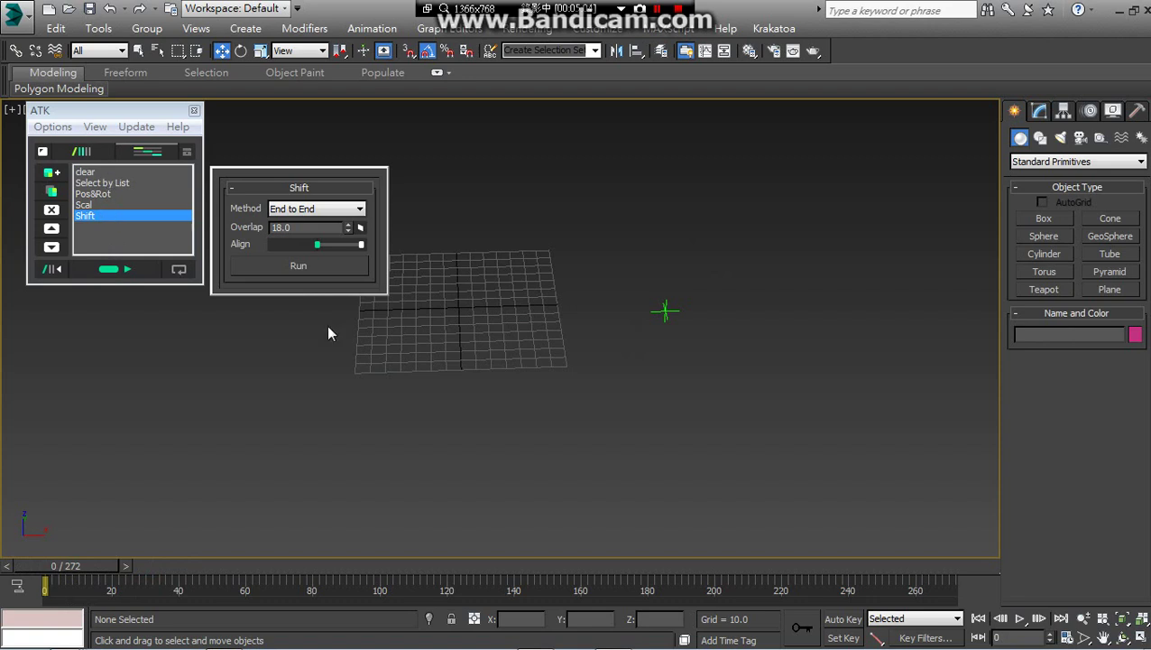
drag(109, 568, 166, 570)
middle_drag(592, 336, 706, 325)
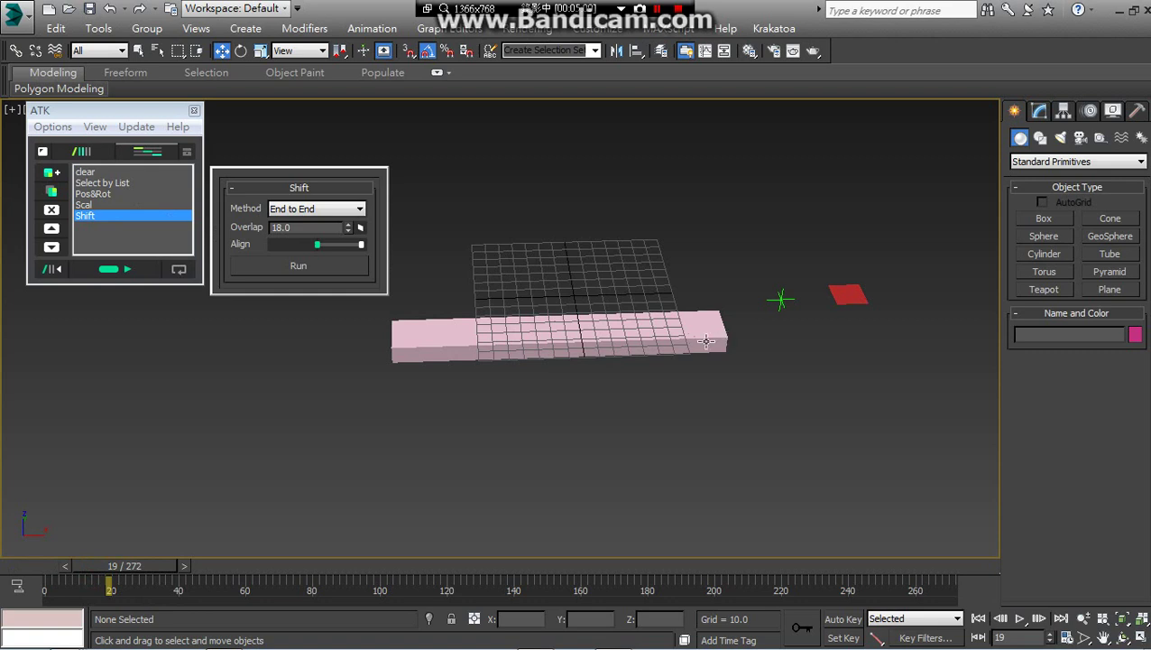
Add a Selection Order device to the sequence and move it above Shift
click(54, 172)
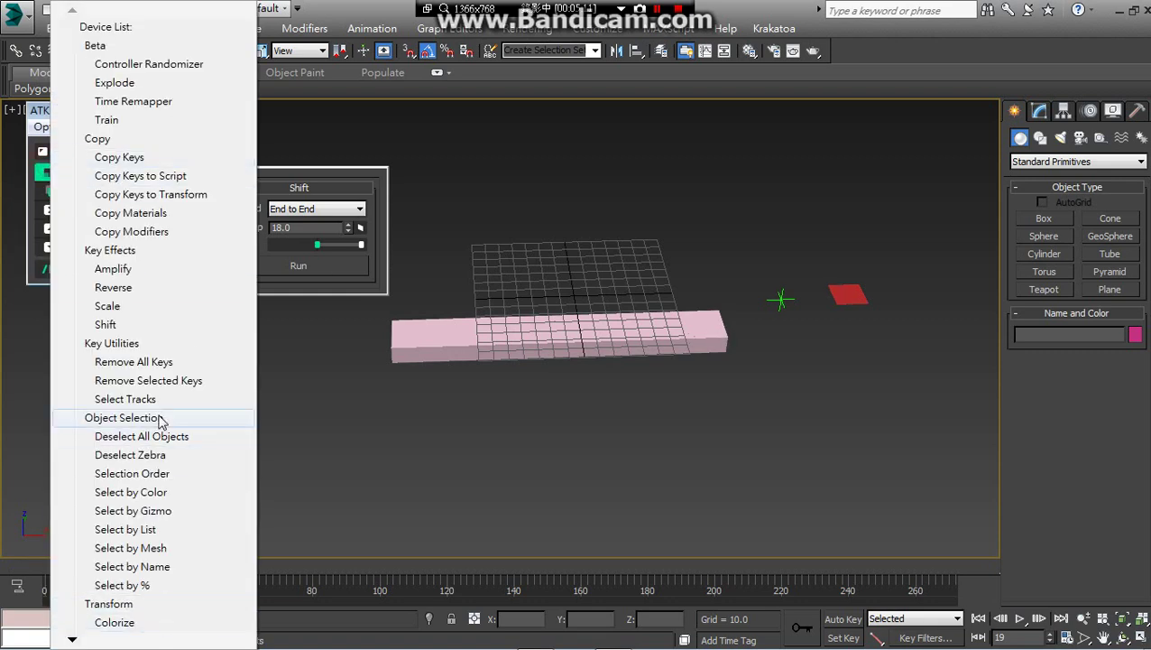
click(128, 474)
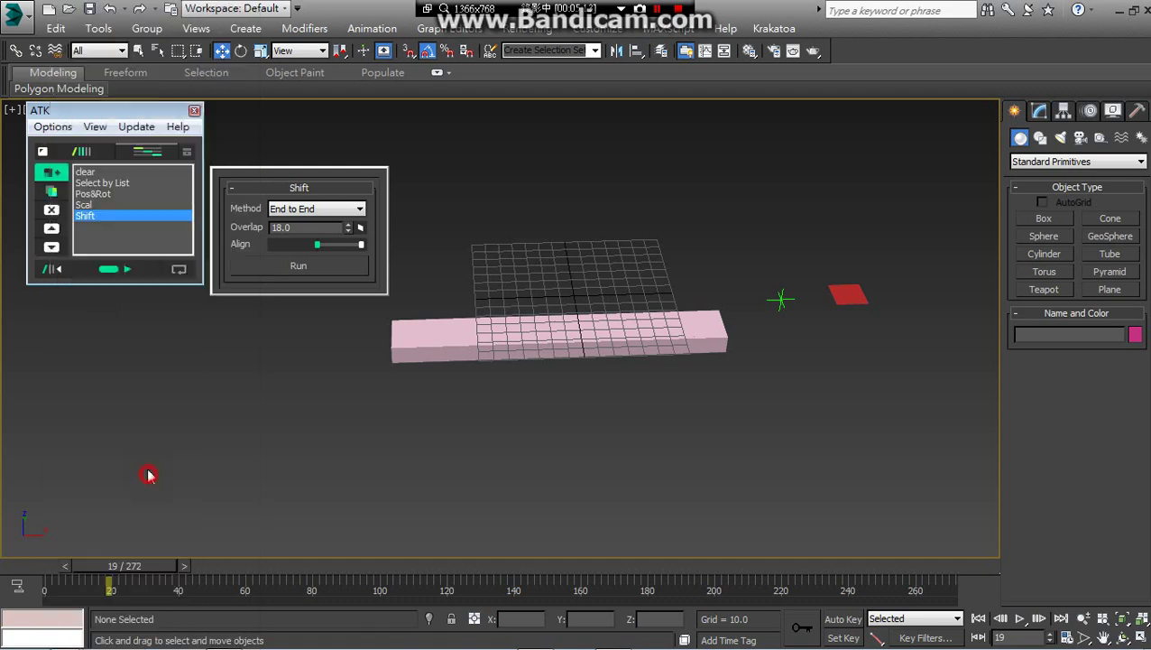
click(51, 227)
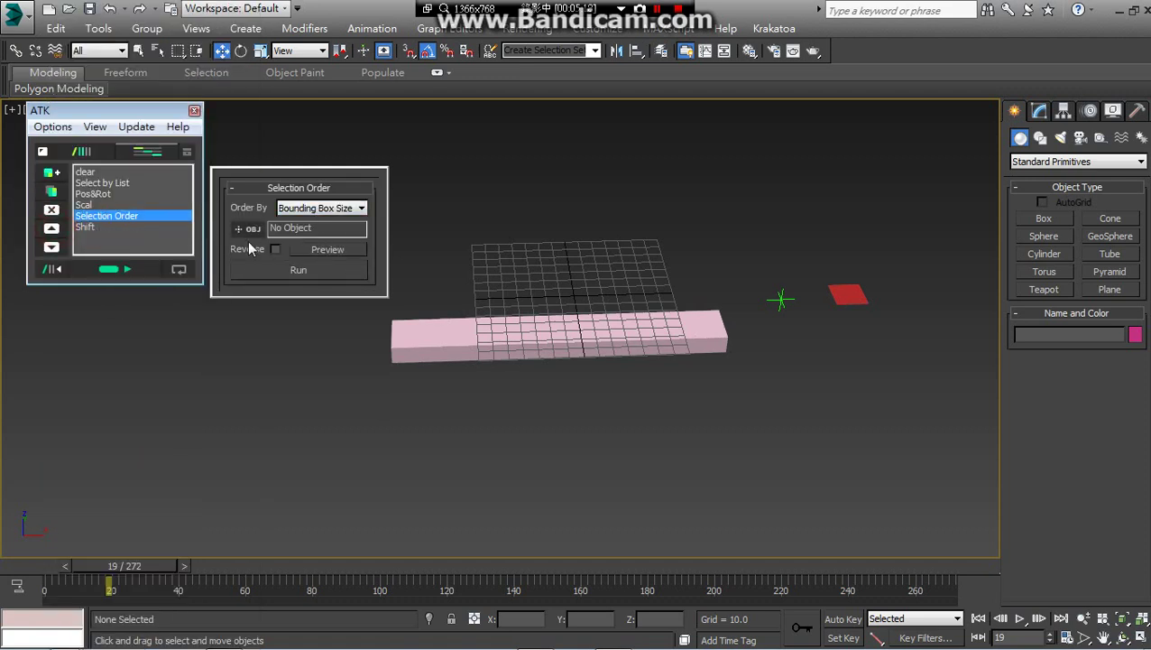
Run the Select by List device to select the ten boxes, and turn on the Selection Order device's color preview
click(327, 250)
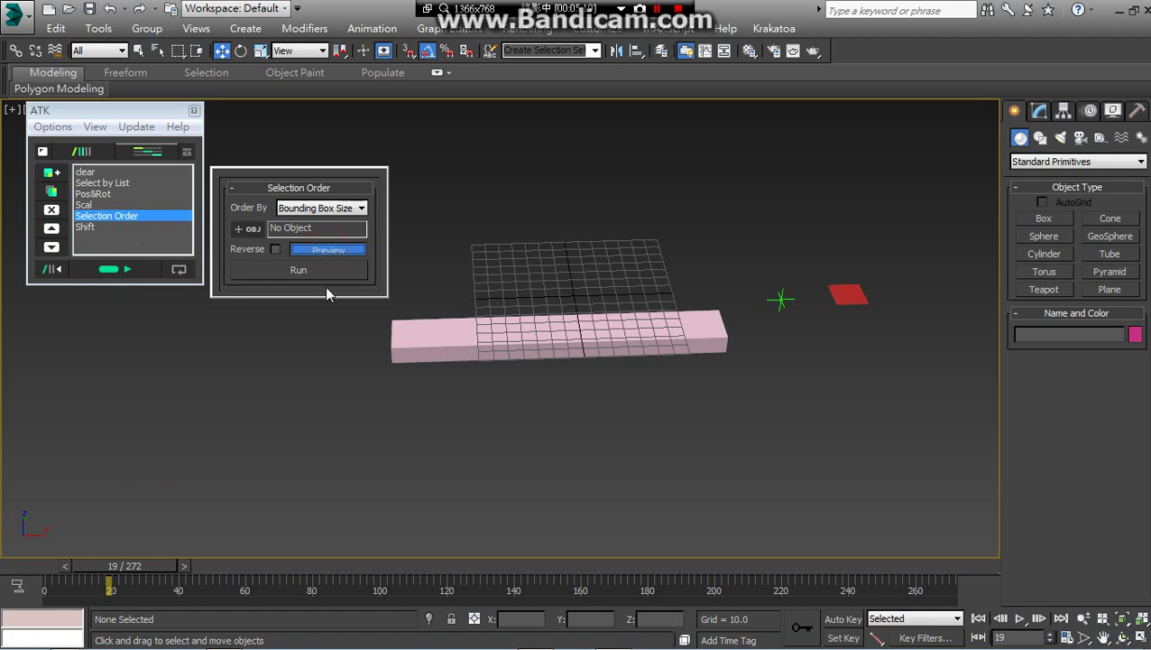
ctrl+click(130, 185)
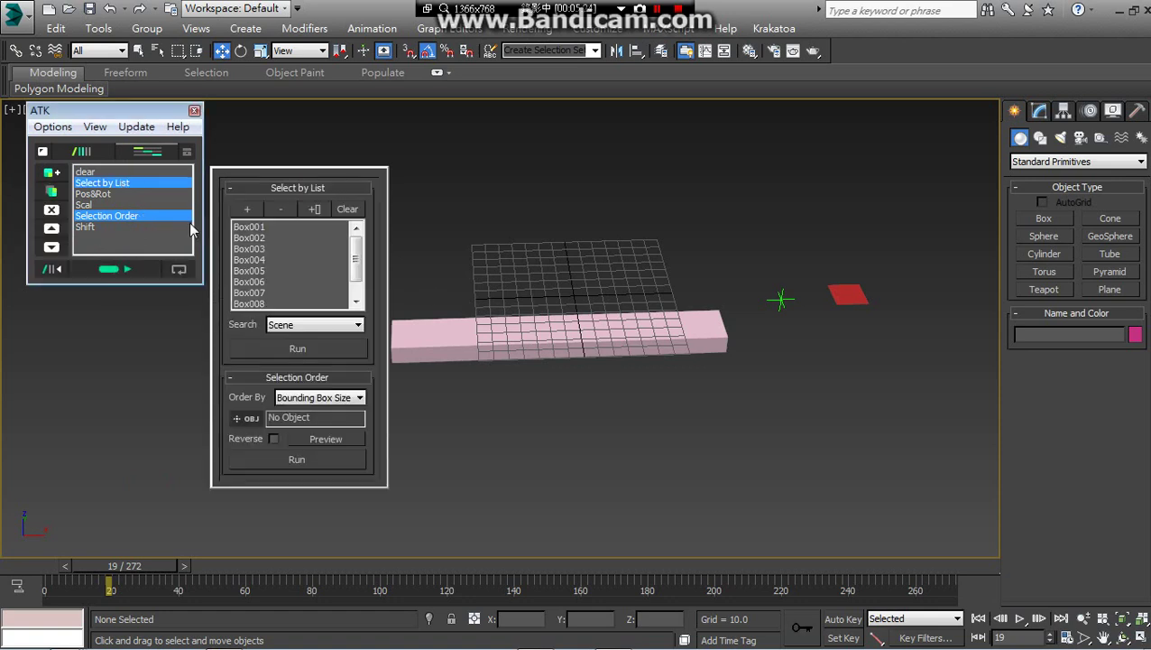
ctrl+click(176, 216)
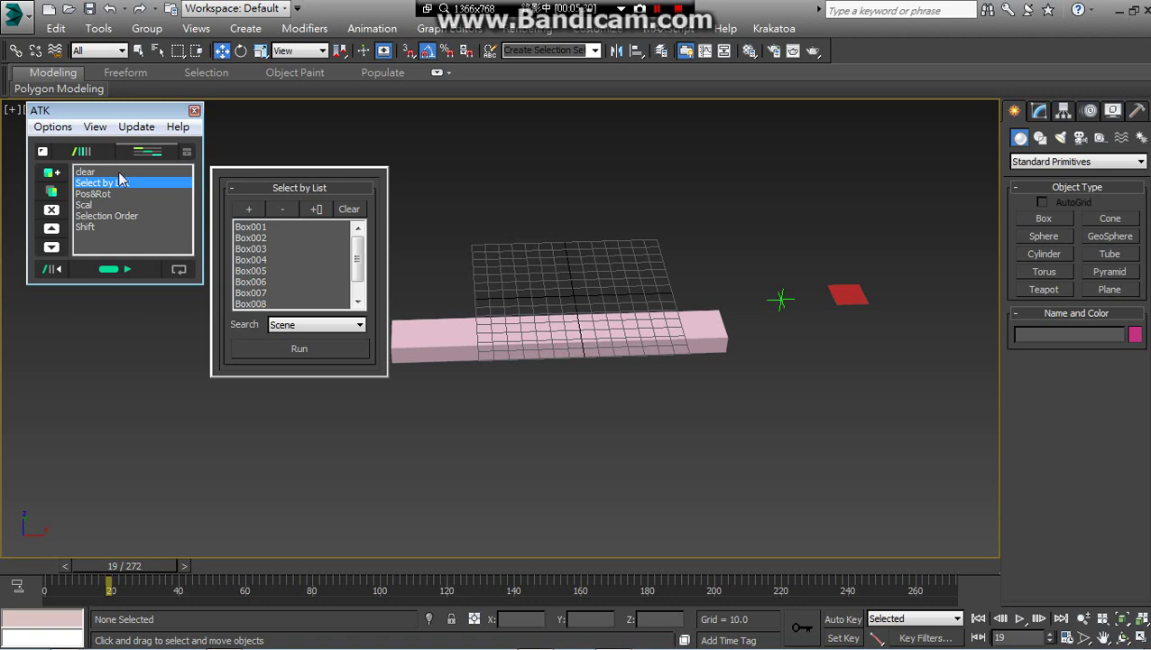
click(295, 349)
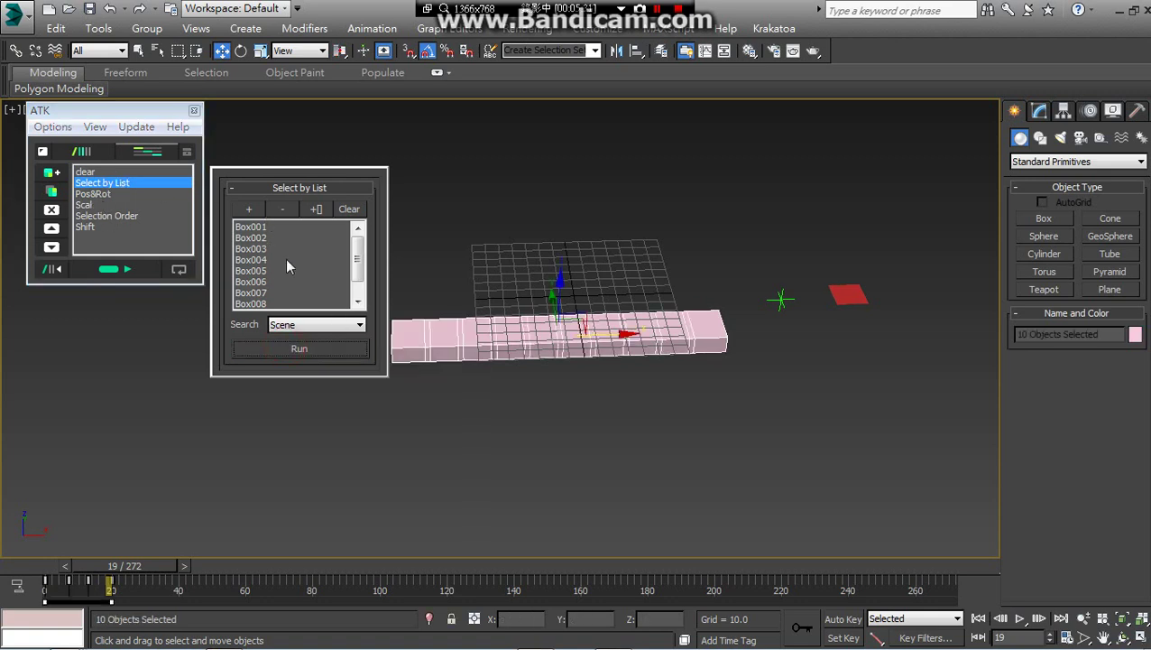
click(147, 216)
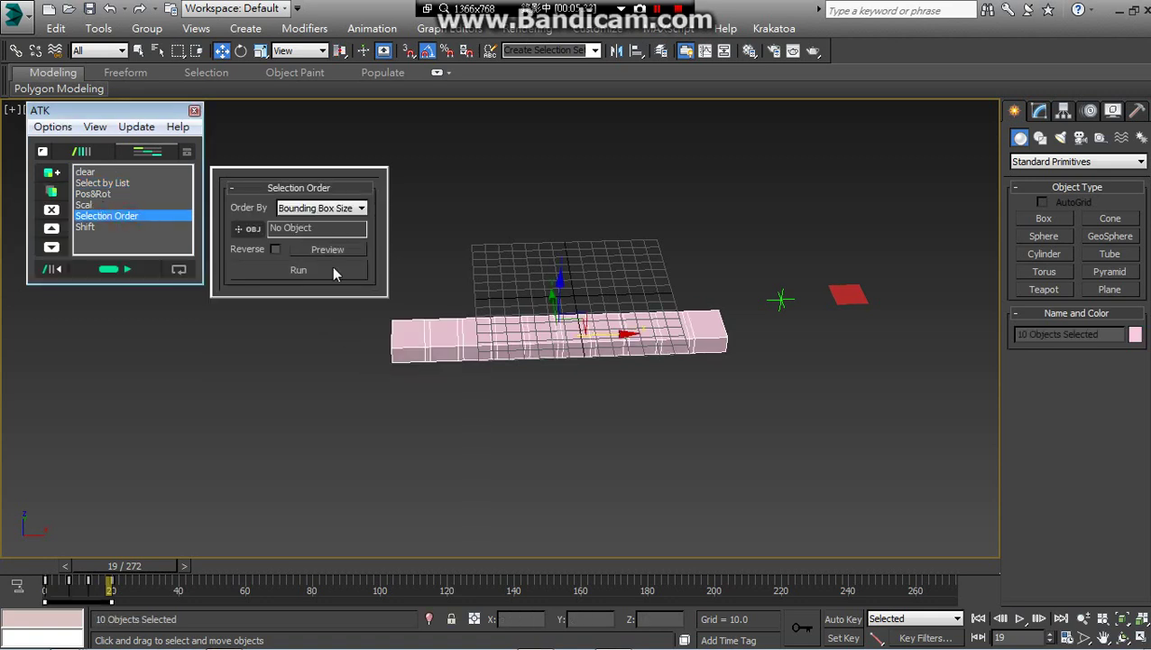
click(326, 252)
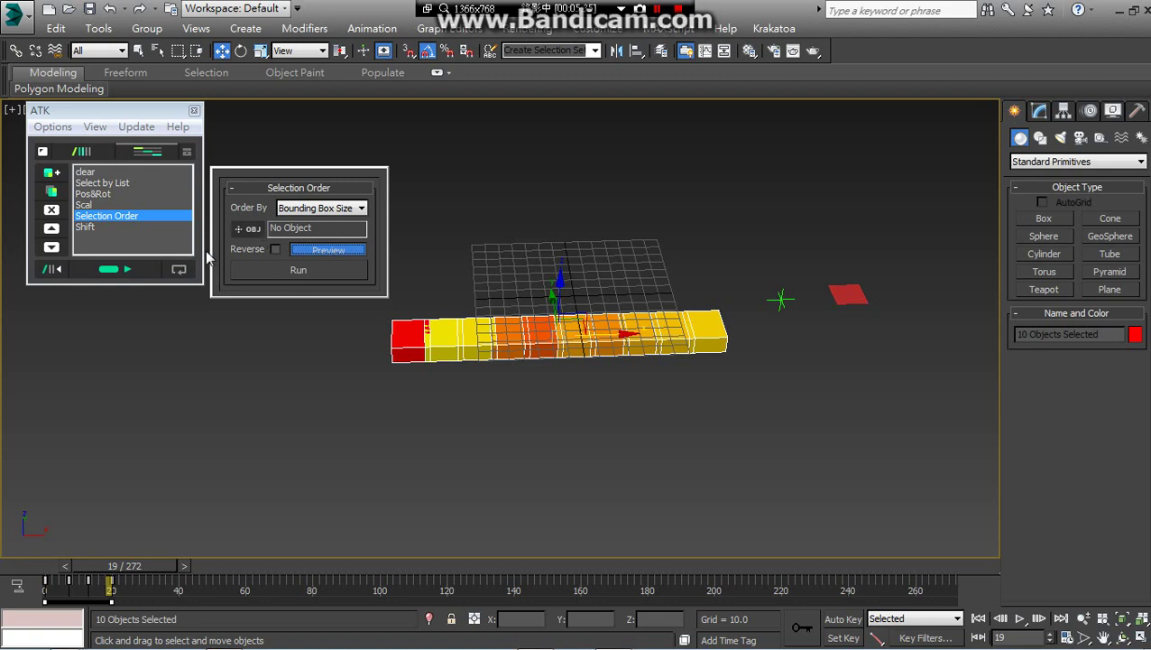
Pick the green point helper Point001 as the Selection Order's reference object and set Order By to Distance
middle_drag(579, 347, 607, 350)
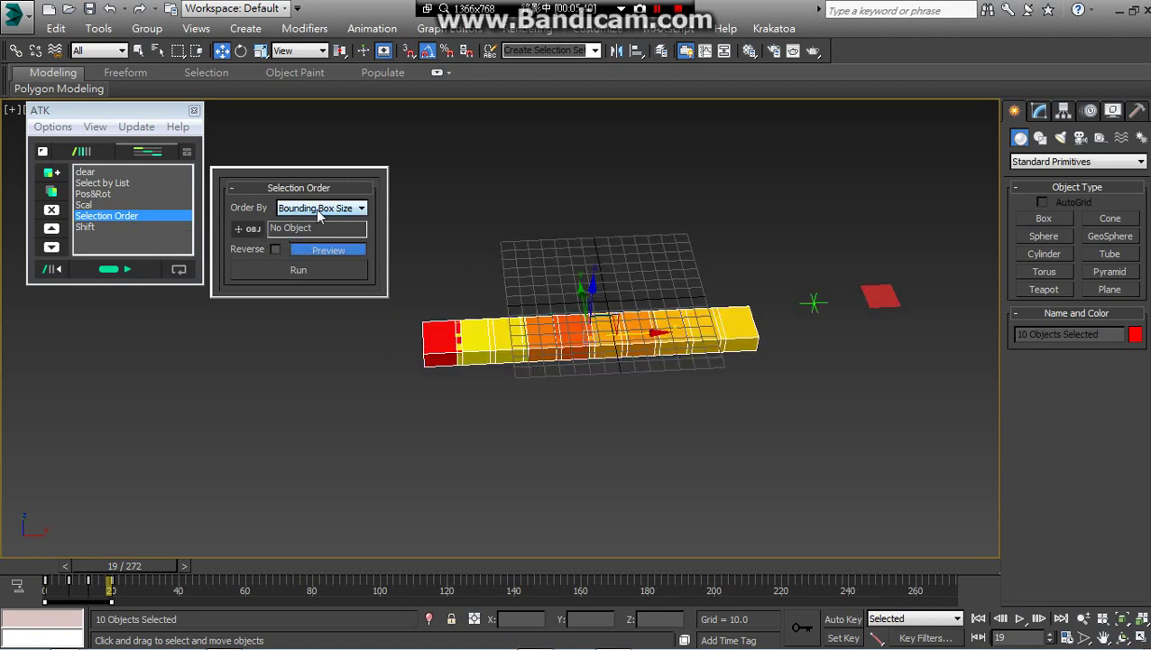
mouse_move(290, 217)
alt+middle_drag(812, 304, 851, 330)
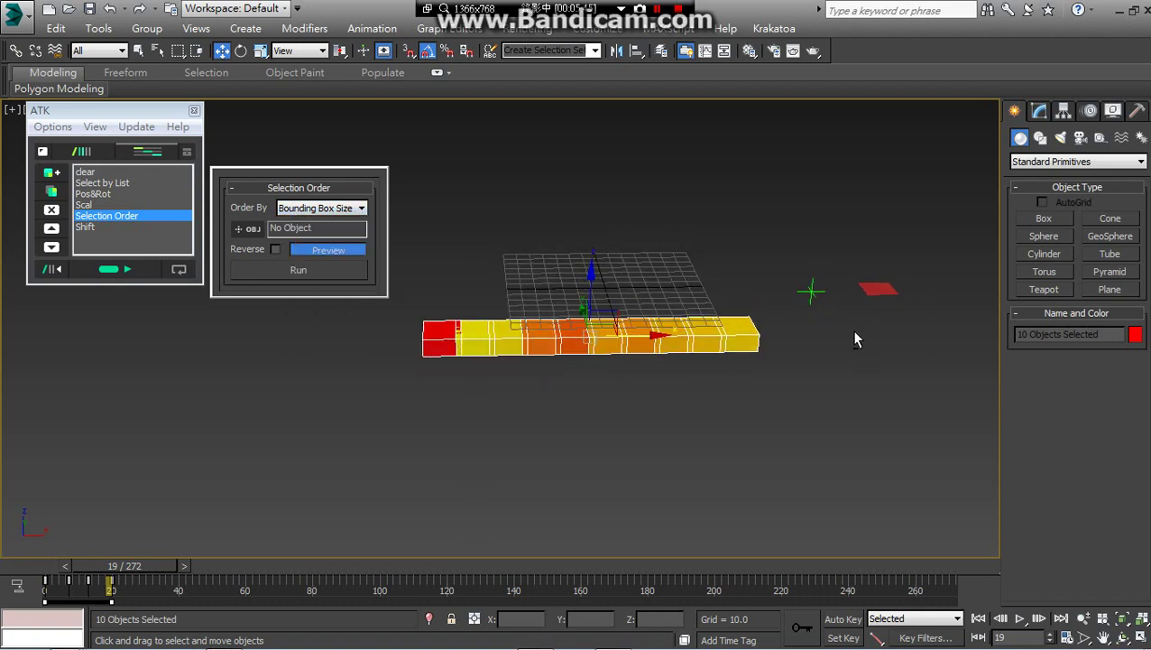
click(258, 229)
click(812, 293)
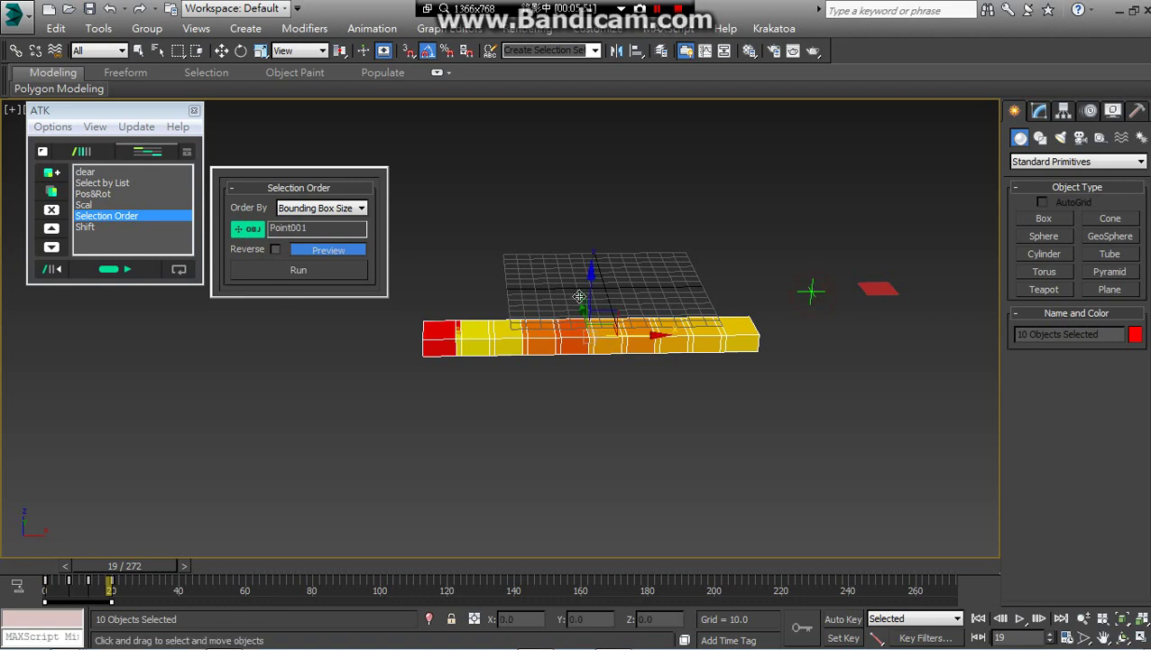
alt+middle_drag(681, 316, 729, 377)
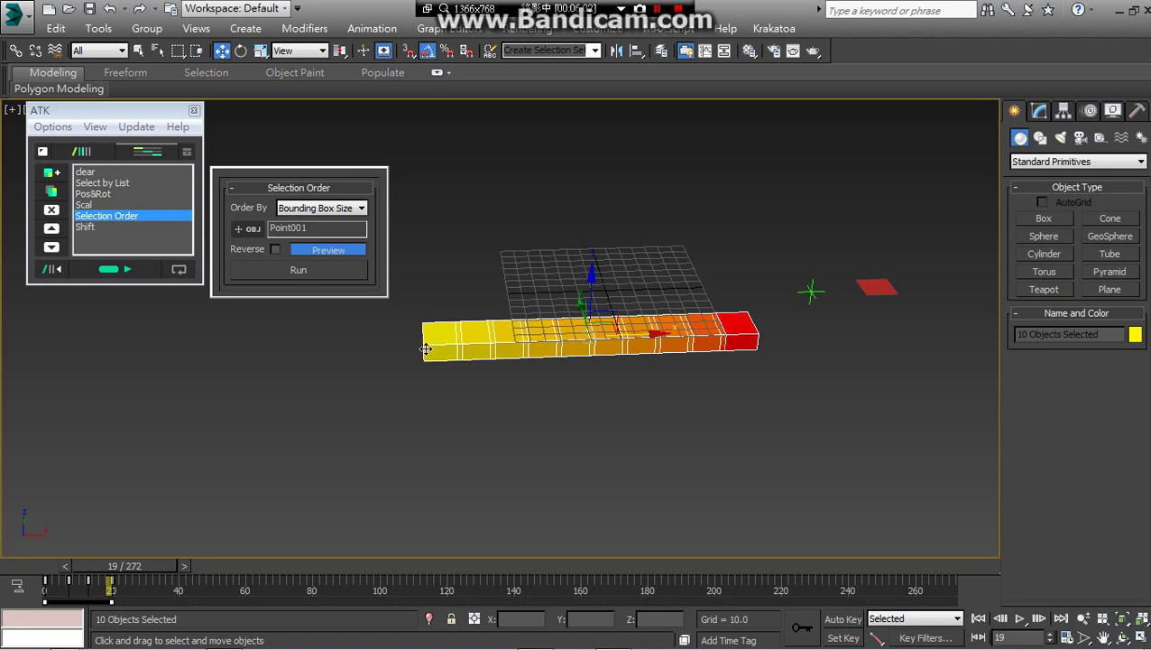
click(359, 208)
click(307, 246)
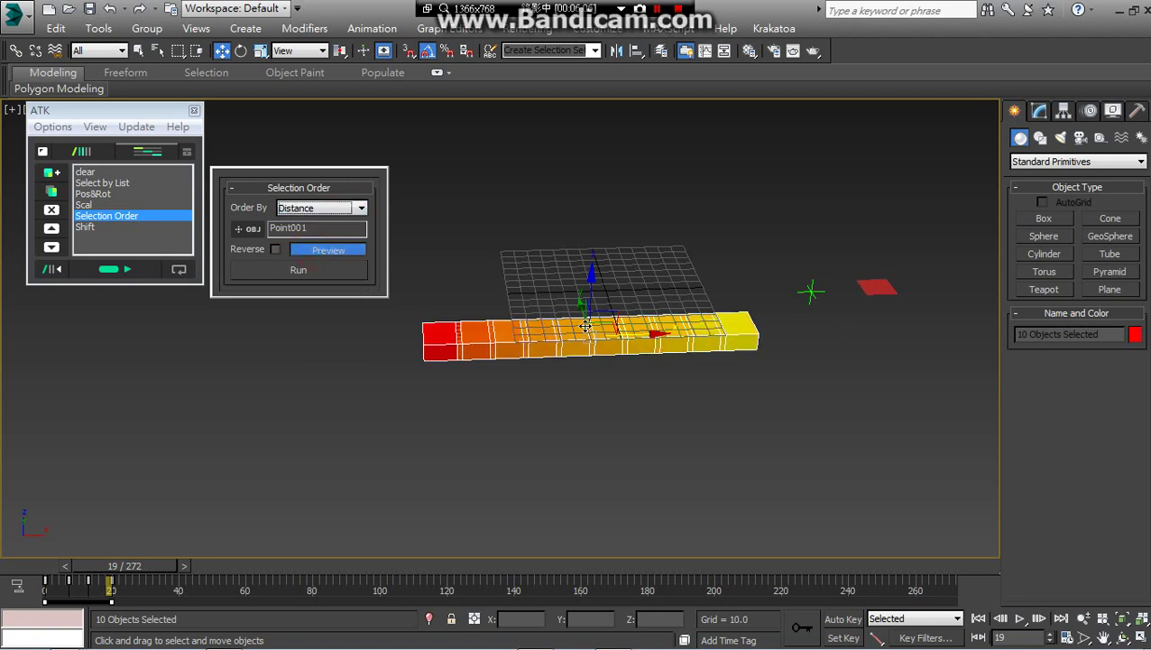
Run all six devices from clear to Shift together at frame 27, and scrub to frame 33 to preview the stagger
alt+middle_drag(809, 318, 541, 435)
mouse_move(147, 567)
mouse_down()
mouse_move(88, 566)
mouse_move(154, 568)
mouse_up()
key(w)
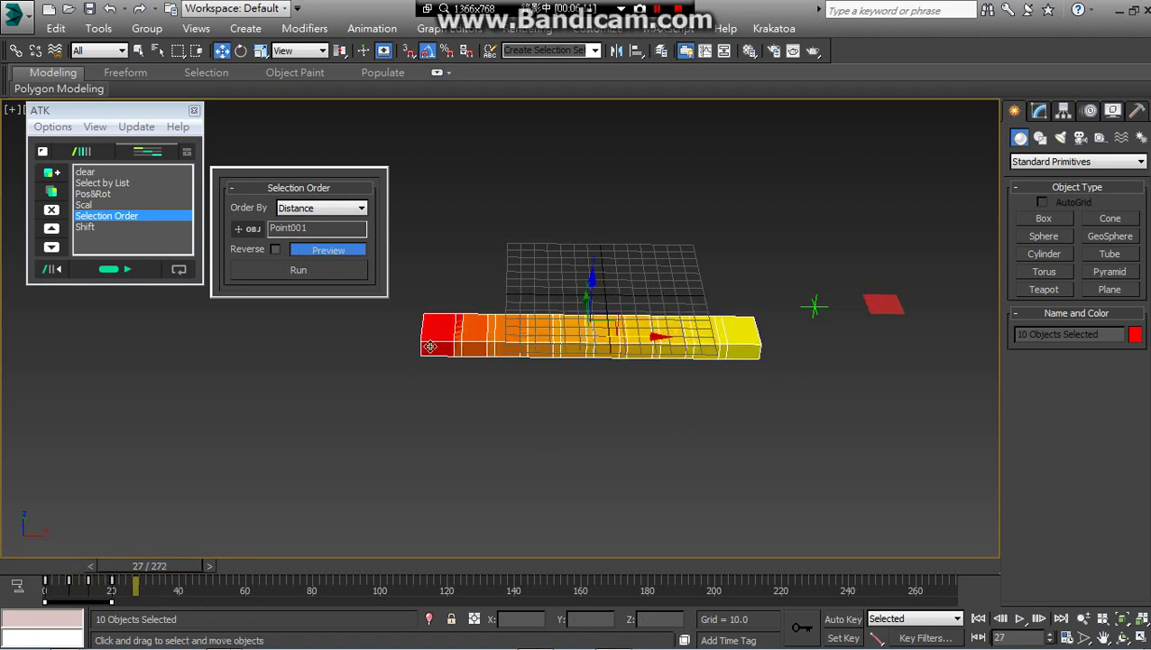
drag(110, 174, 103, 241)
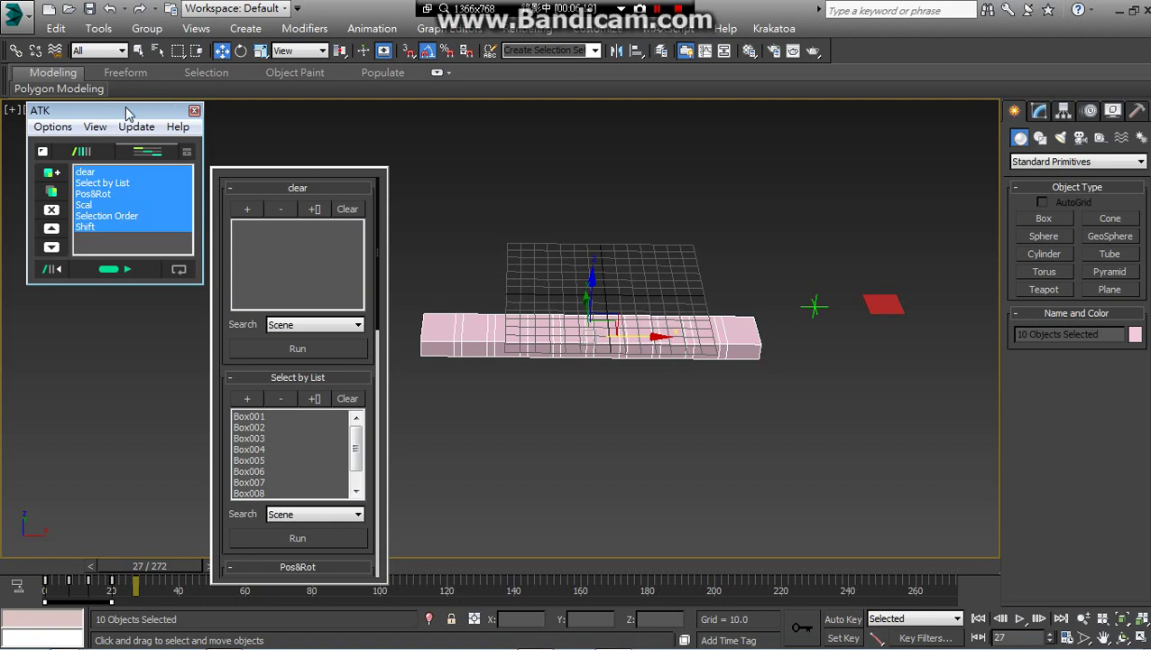
drag(126, 112, 119, 69)
click(115, 229)
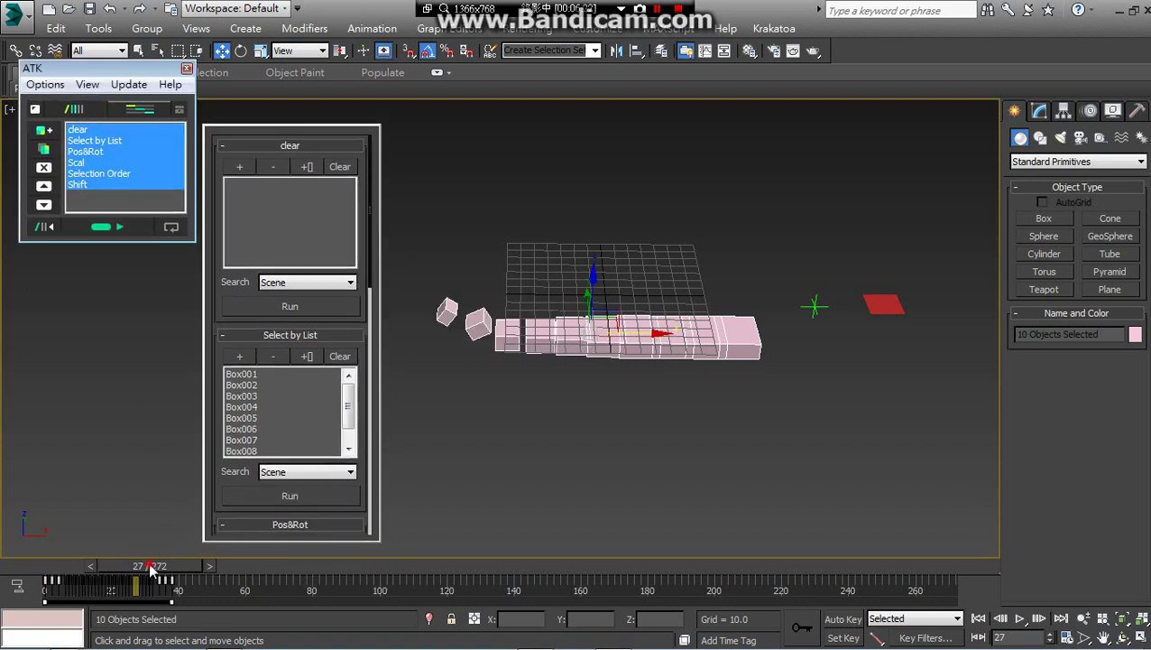
mouse_move(150, 568)
mouse_down()
mouse_move(69, 580)
mouse_move(234, 592)
mouse_move(3, 605)
mouse_move(197, 593)
mouse_move(13, 598)
mouse_move(181, 594)
mouse_move(122, 596)
mouse_move(167, 593)
mouse_move(141, 586)
mouse_move(156, 590)
mouse_up()
Clone the row of ten boxes into three Copy rows spaced about 39 units apart in the negative Y direction
alt+middle_drag(672, 325, 707, 266)
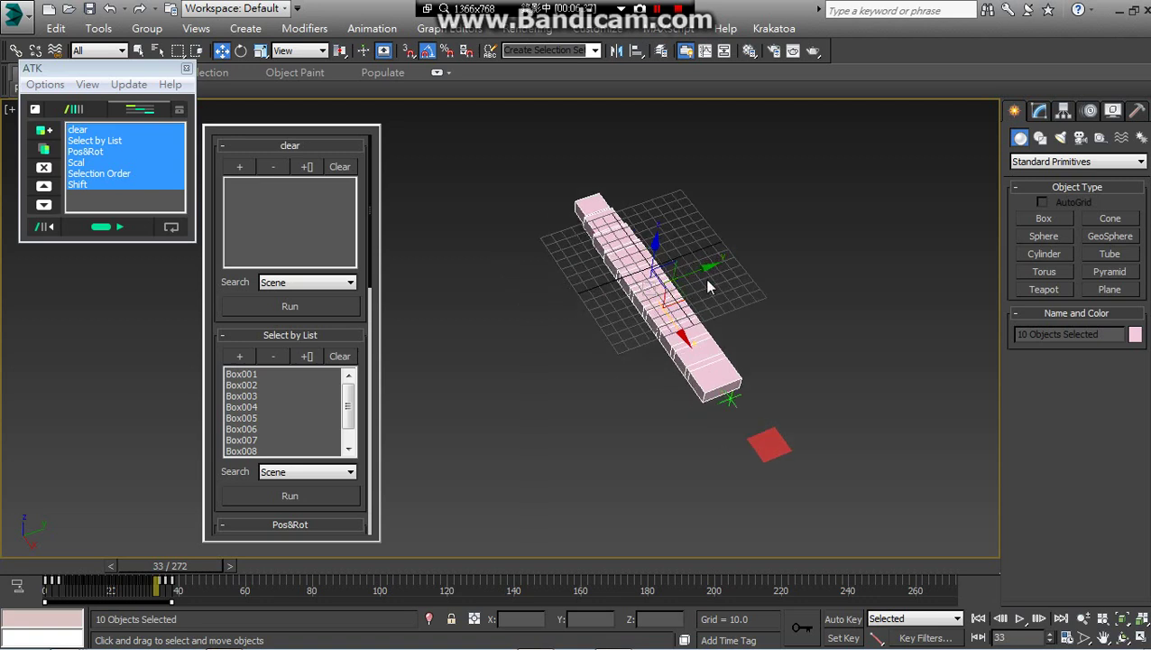
shift+drag(670, 277, 639, 291)
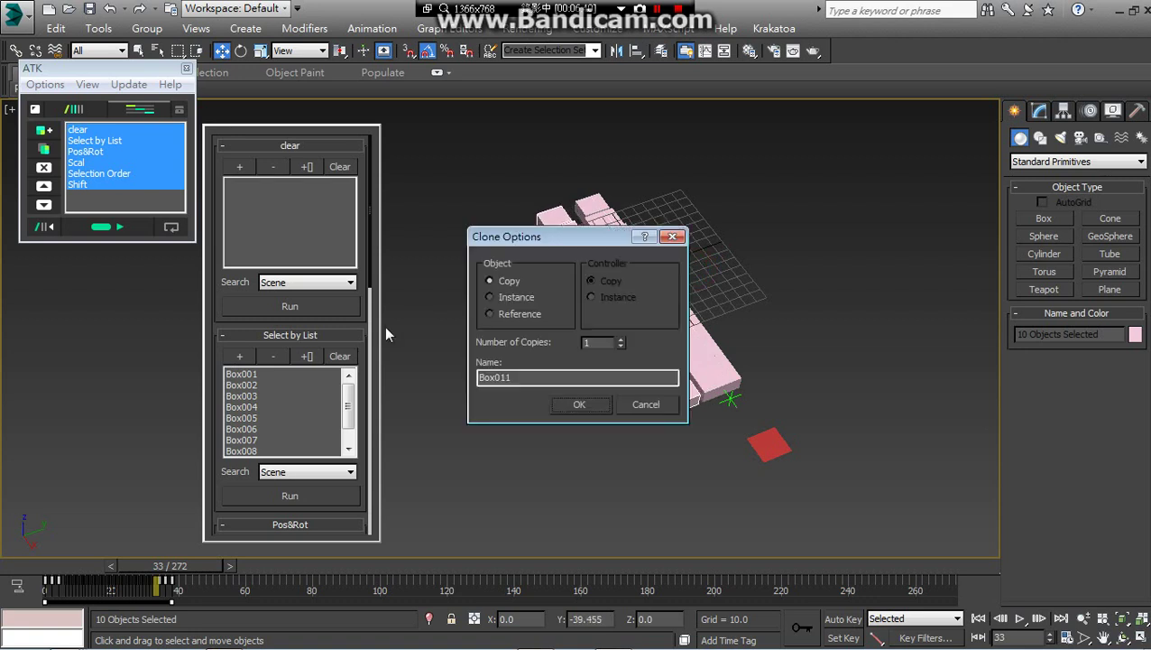
double_click(588, 343)
click(573, 405)
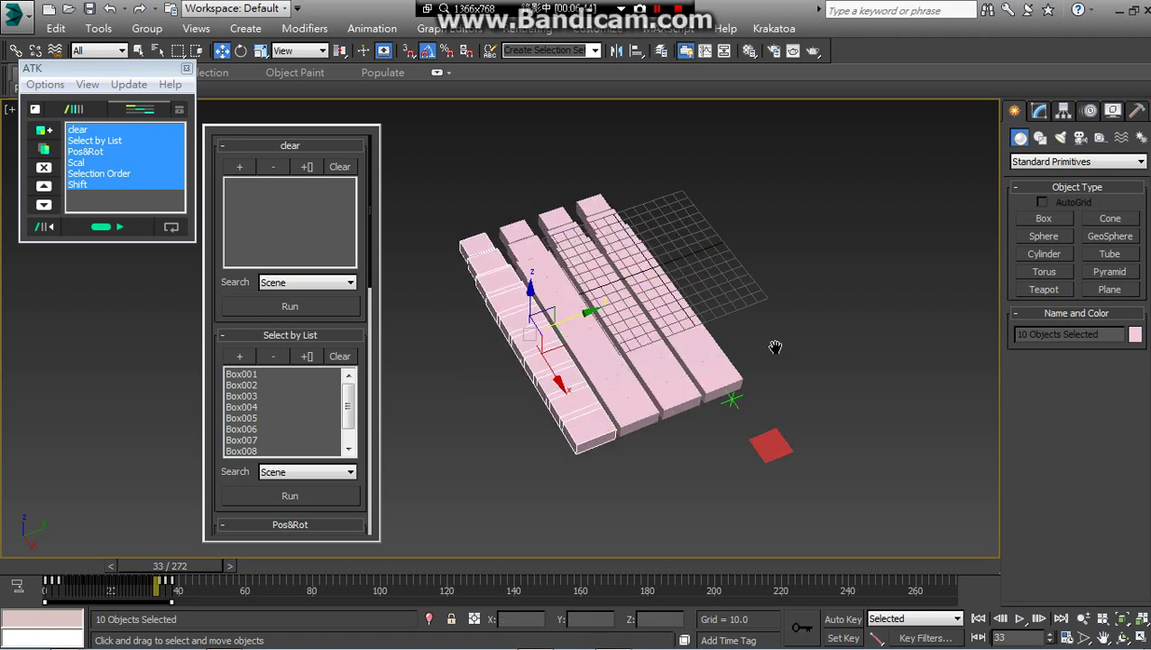
Move the time to frame 45, select all 40 boxes, and replace the Select by List contents with them
mouse_move(776, 344)
middle_down()
mouse_move(855, 313)
mouse_move(755, 324)
middle_up()
drag(132, 567, 170, 567)
alt+middle_drag(629, 335, 631, 329)
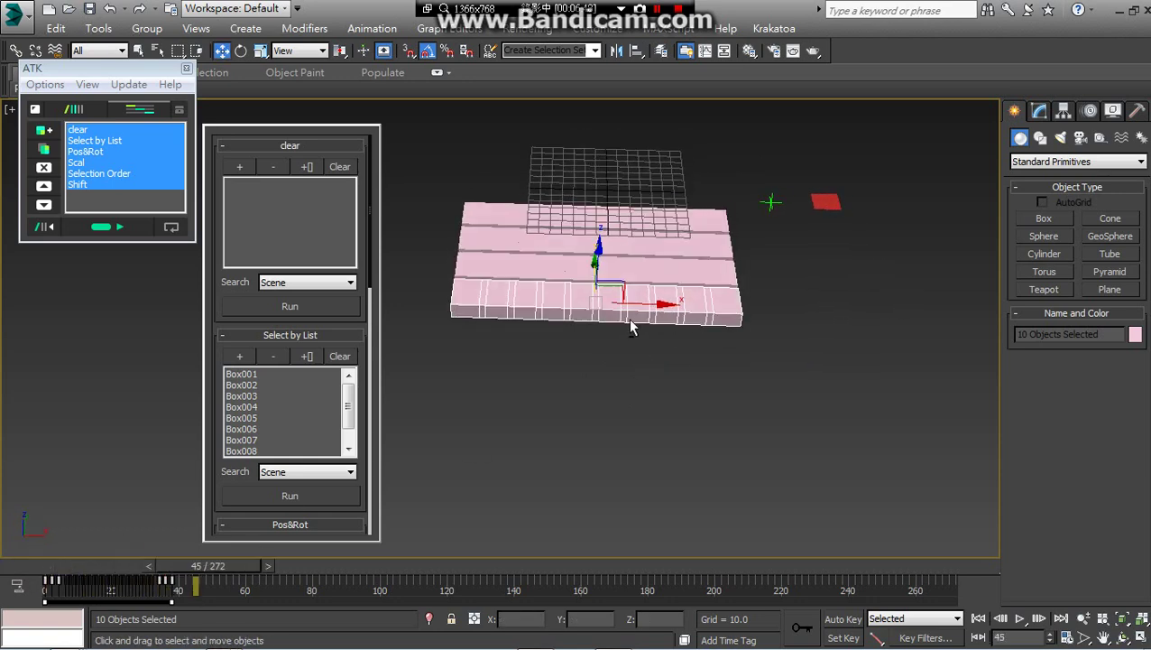
drag(722, 380, 732, 375)
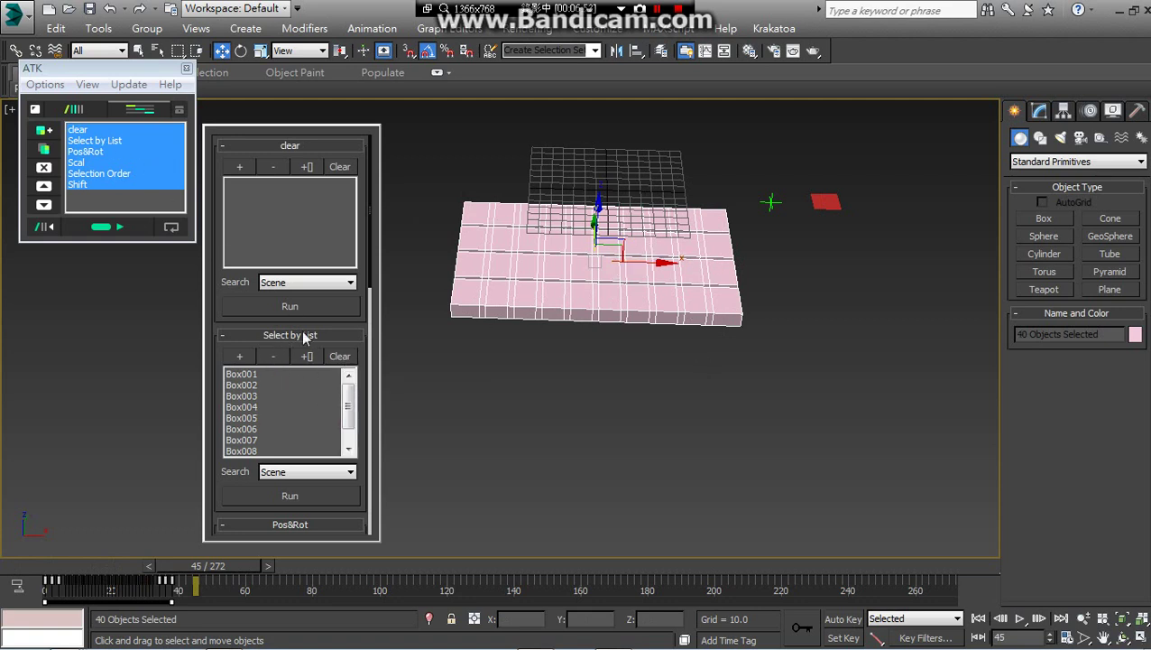
click(341, 359)
click(239, 355)
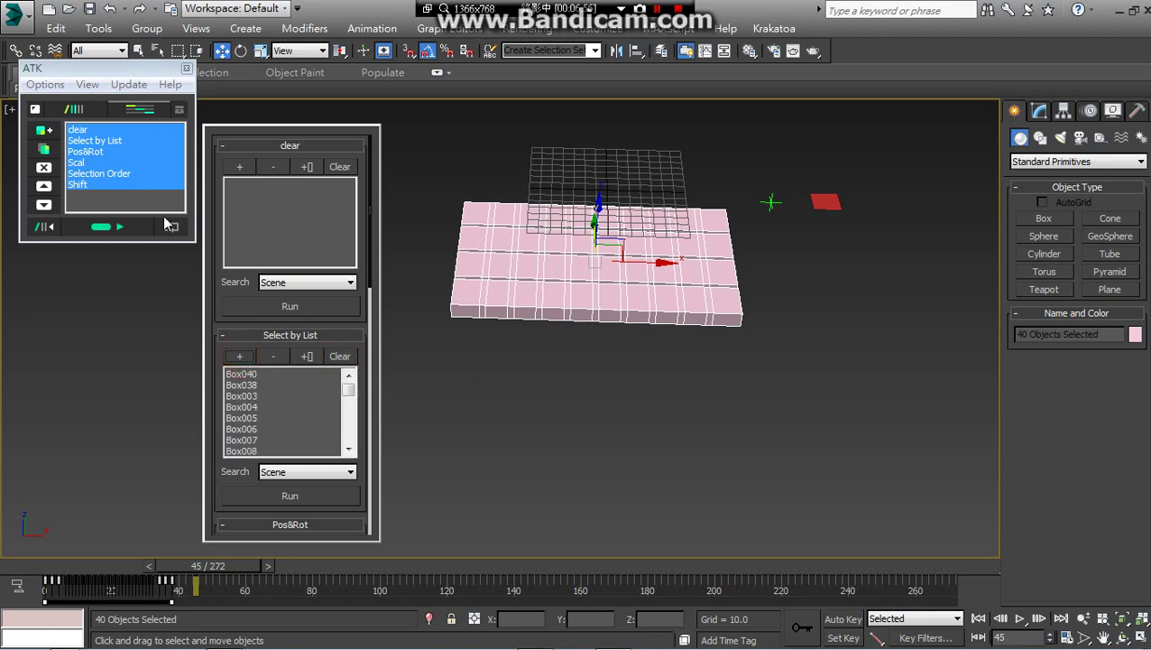
Run the full device sequence on the 40 boxes and scrub to frame 262 to preview the staggered animation
click(101, 228)
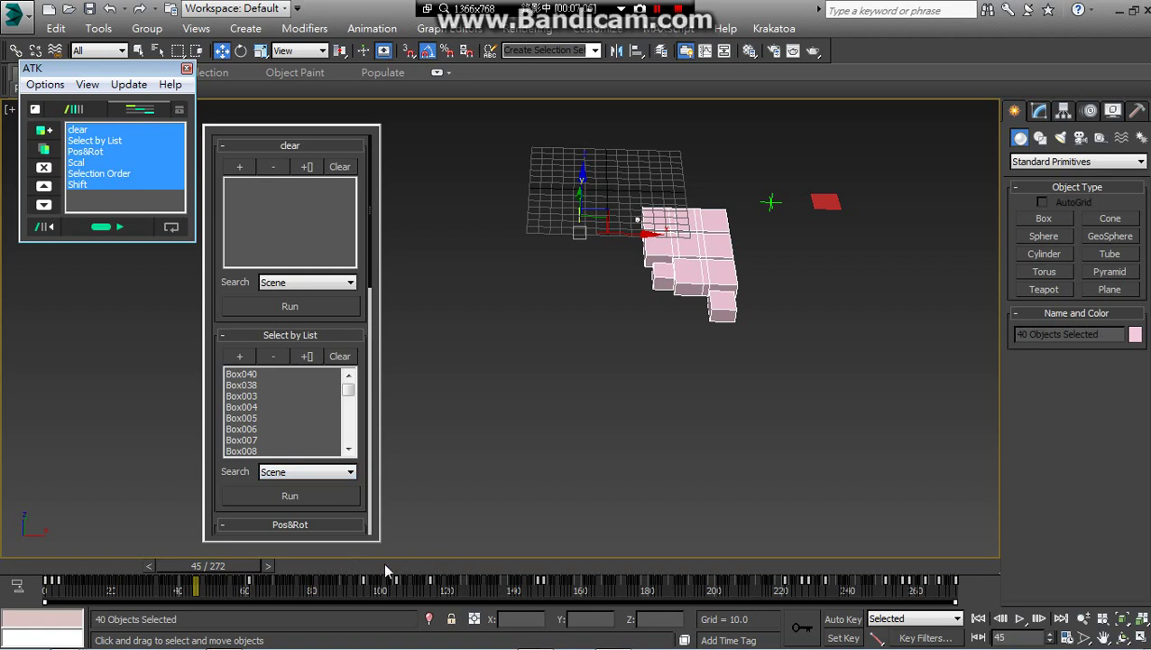
drag(121, 571, 989, 606)
ctrl+alt+right_drag(919, 591, 227, 629)
drag(668, 574, 530, 591)
key(w)
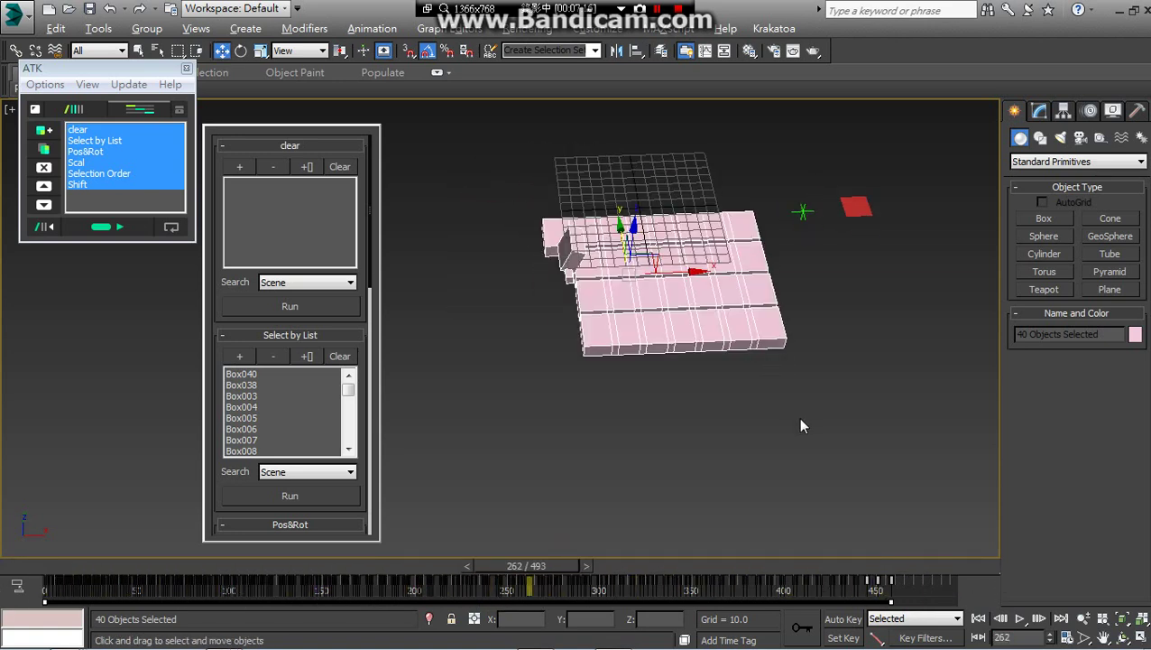
Save the device sequence as a preset, overwriting Start2.xml in the presets folder
alt+middle_drag(716, 271, 630, 311)
drag(116, 74, 128, 79)
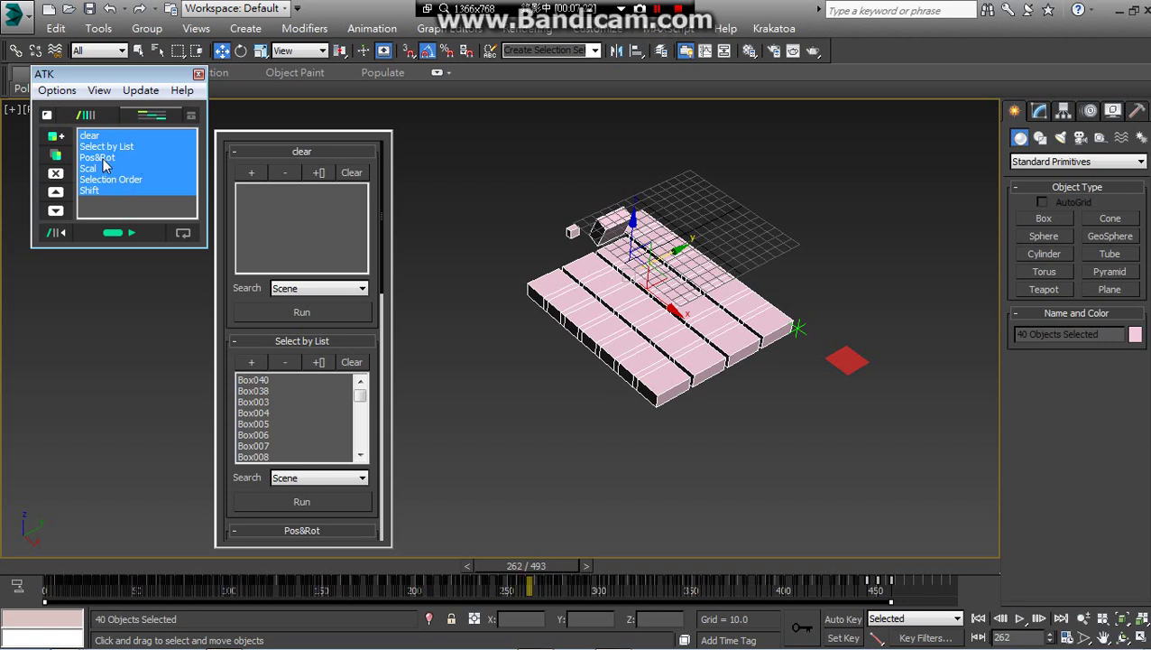
click(57, 90)
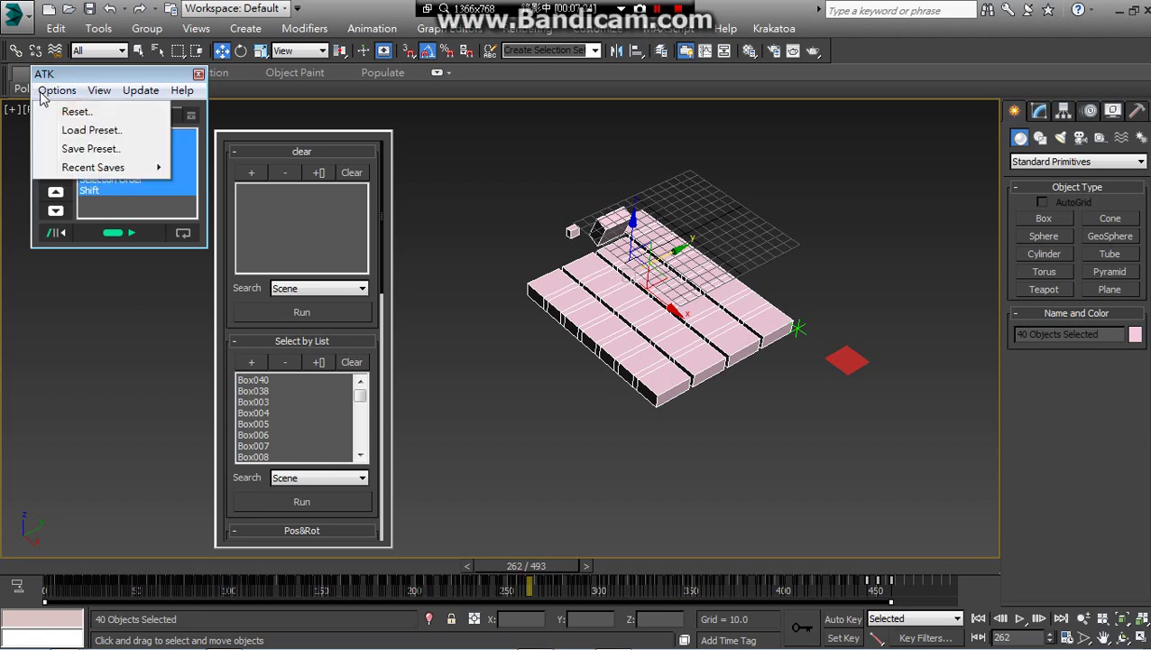
click(88, 149)
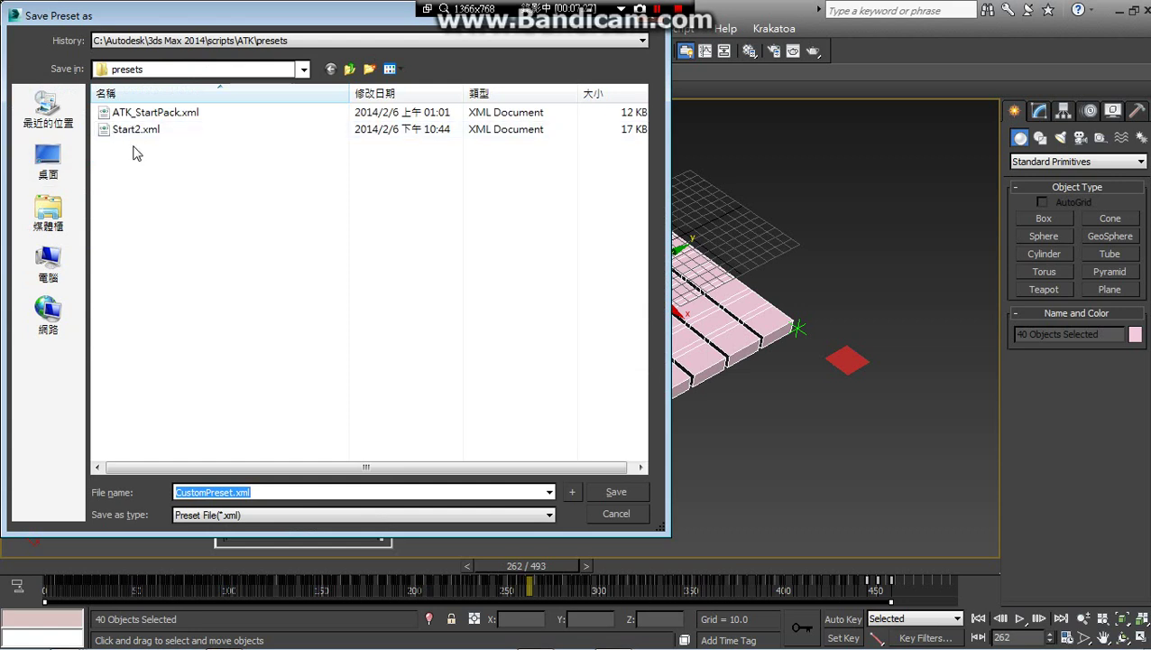
click(133, 129)
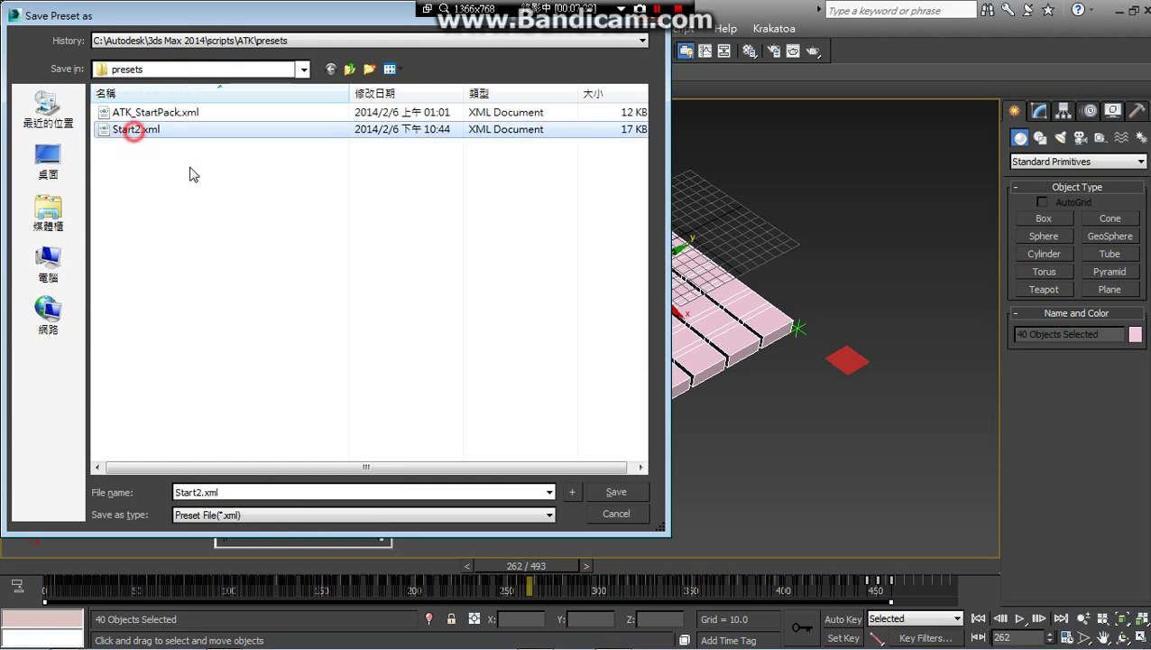
click(616, 492)
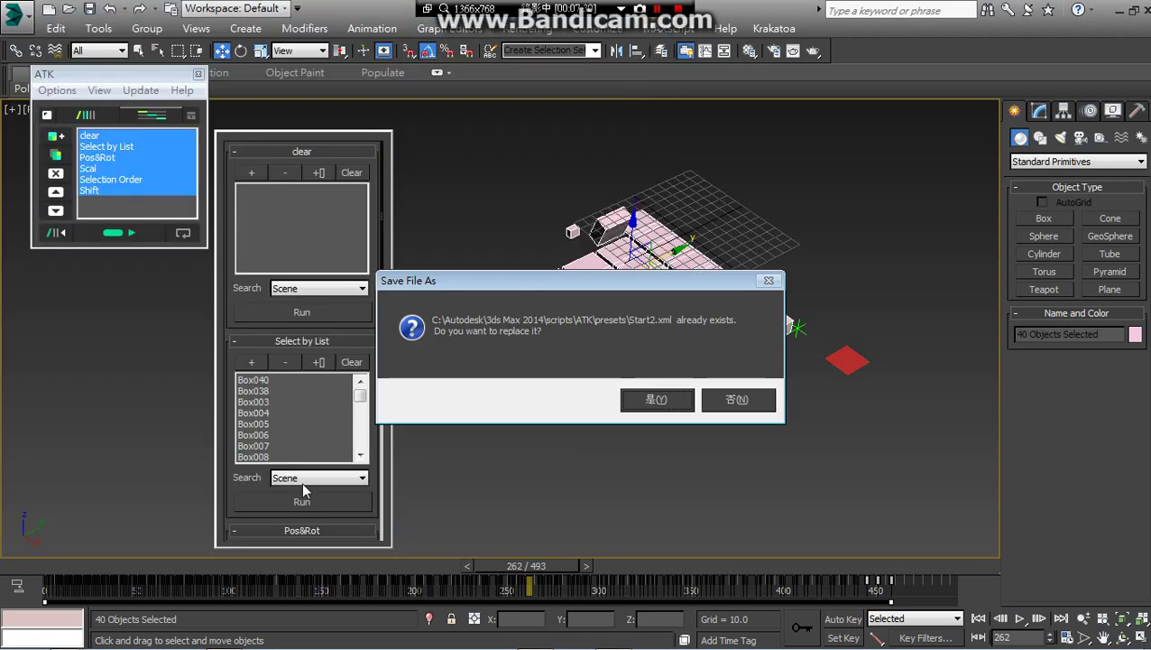
click(656, 400)
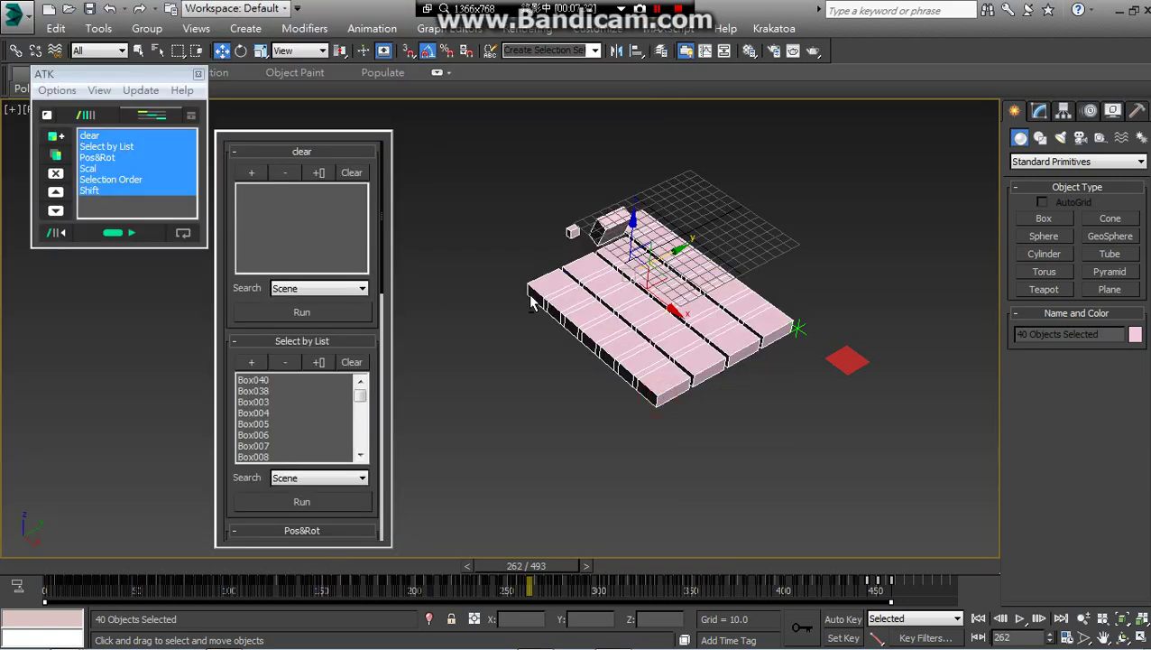
Reset ATK to an empty device sequence and delete the 40 selected boxes from the scene
alt+middle_drag(530, 296, 635, 297)
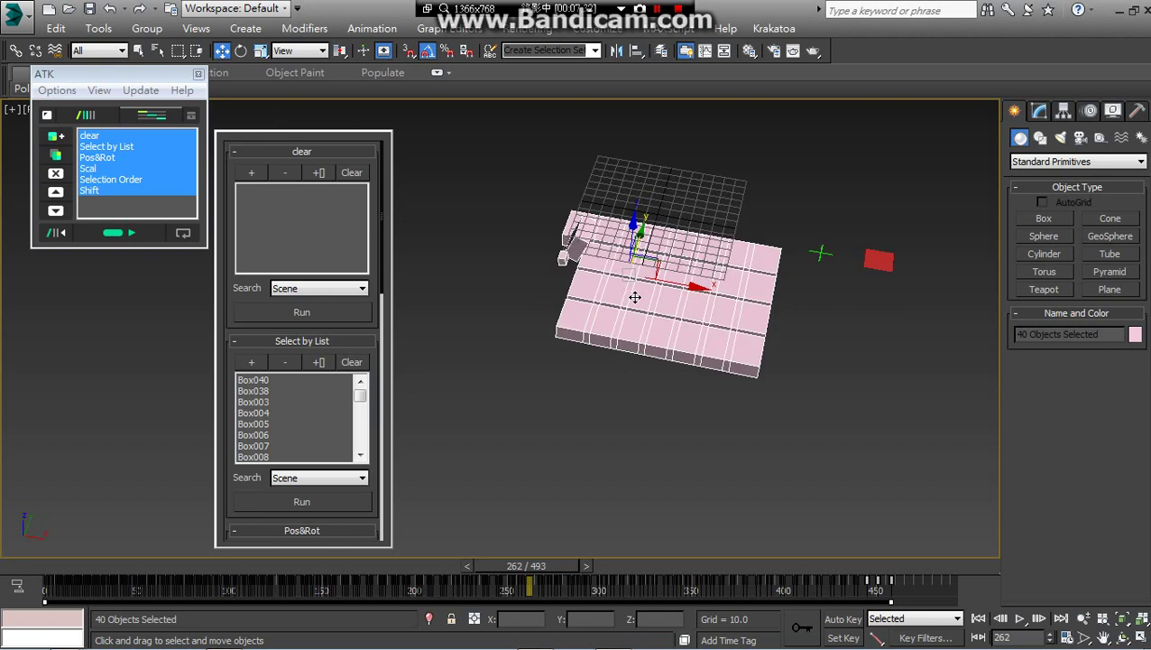
click(59, 91)
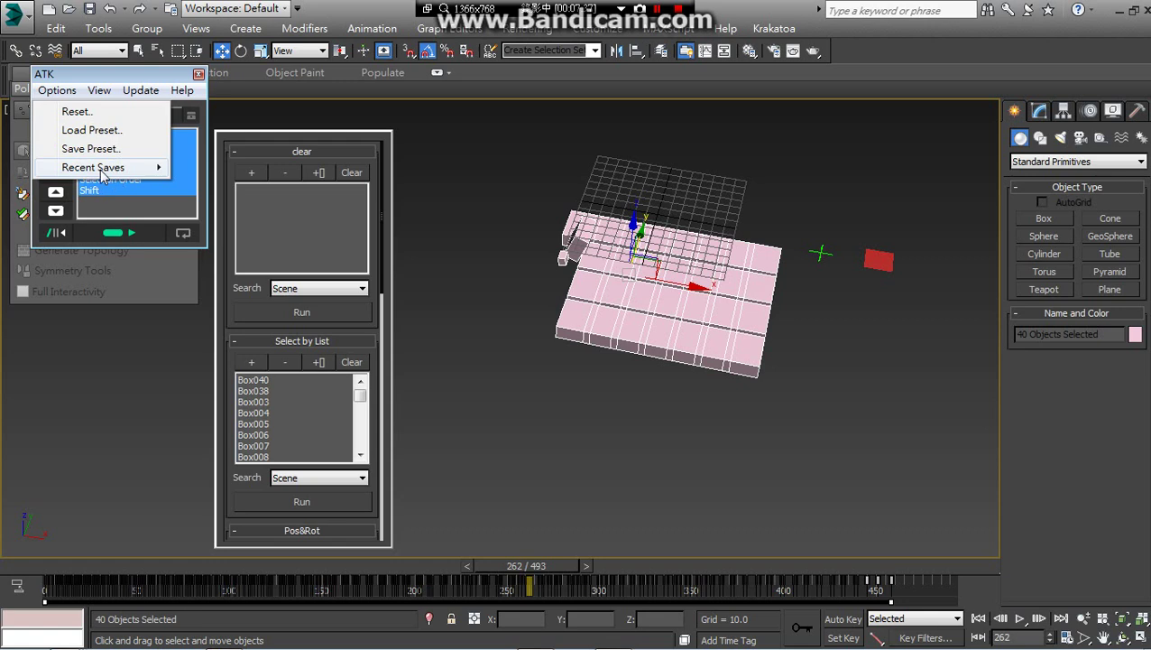
click(90, 112)
click(86, 157)
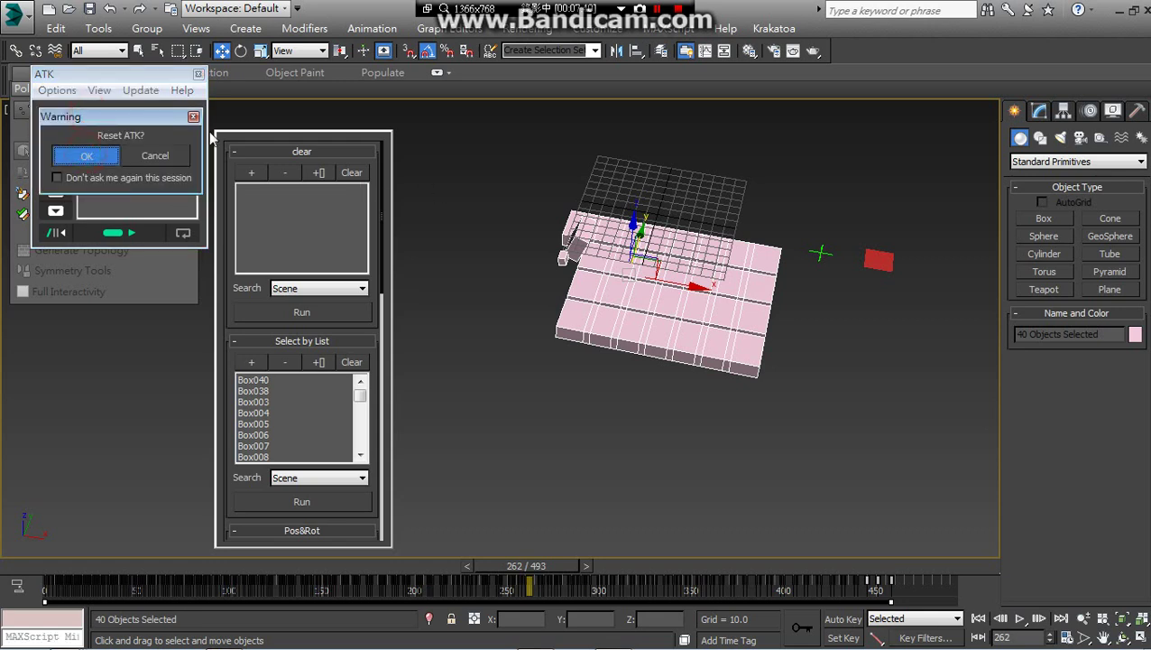
middle_drag(696, 308, 692, 342)
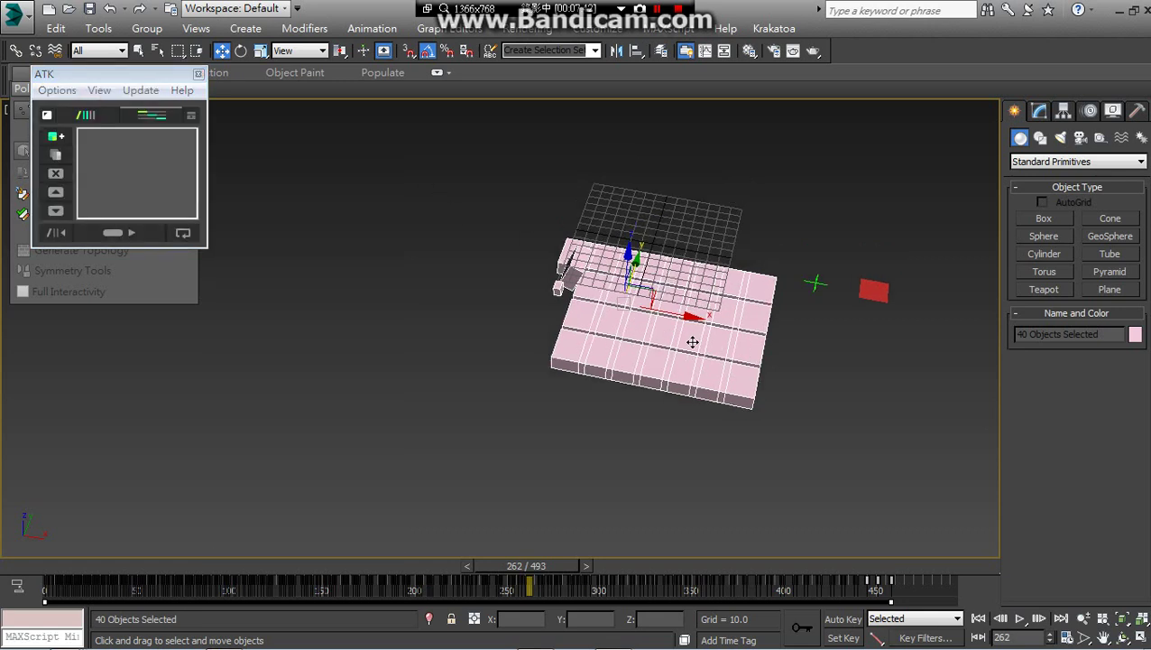
key(Delete)
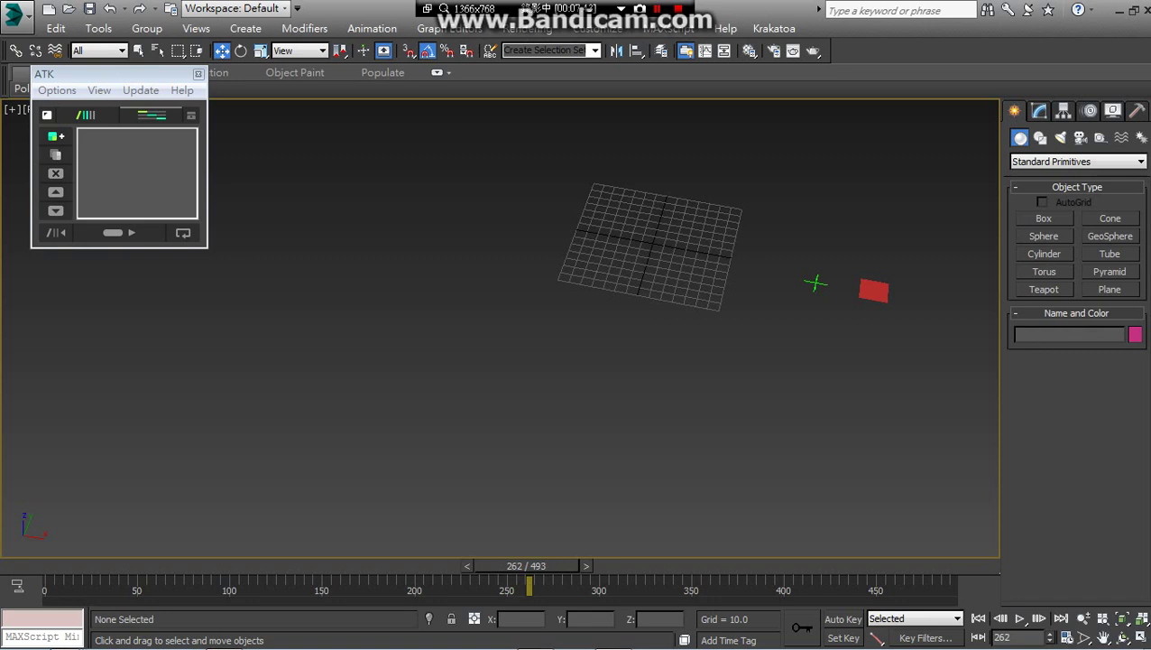
Load the recently saved preset Start2.xml into ATK and move its window clear of the viewport's center
click(55, 91)
mouse_move(80, 168)
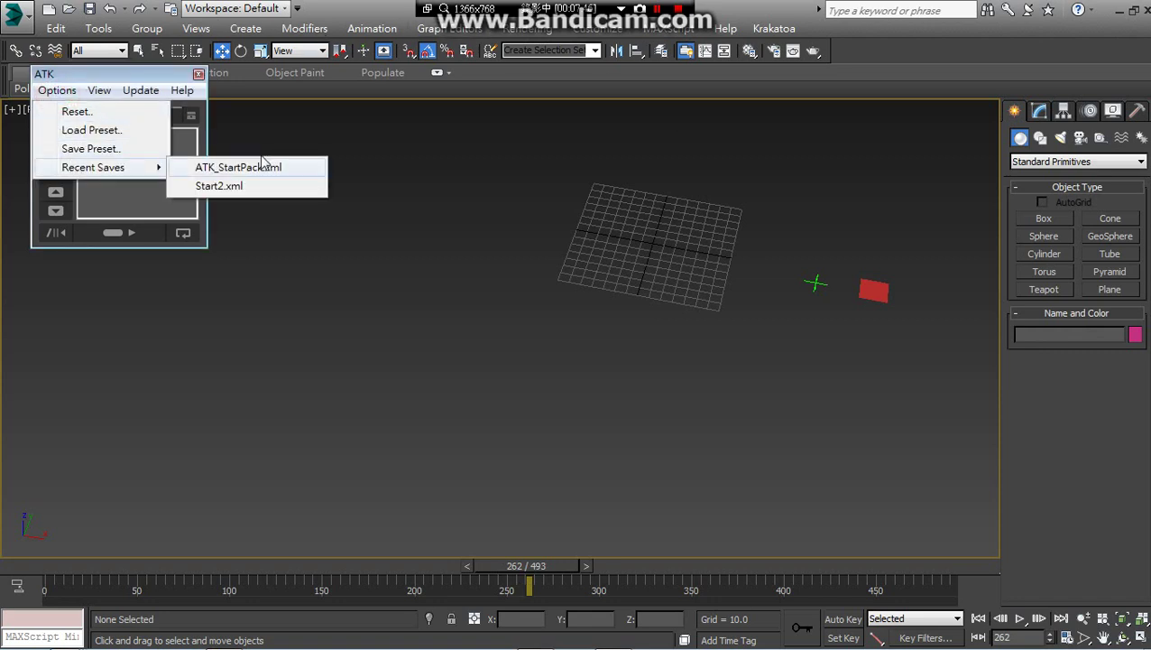
click(219, 187)
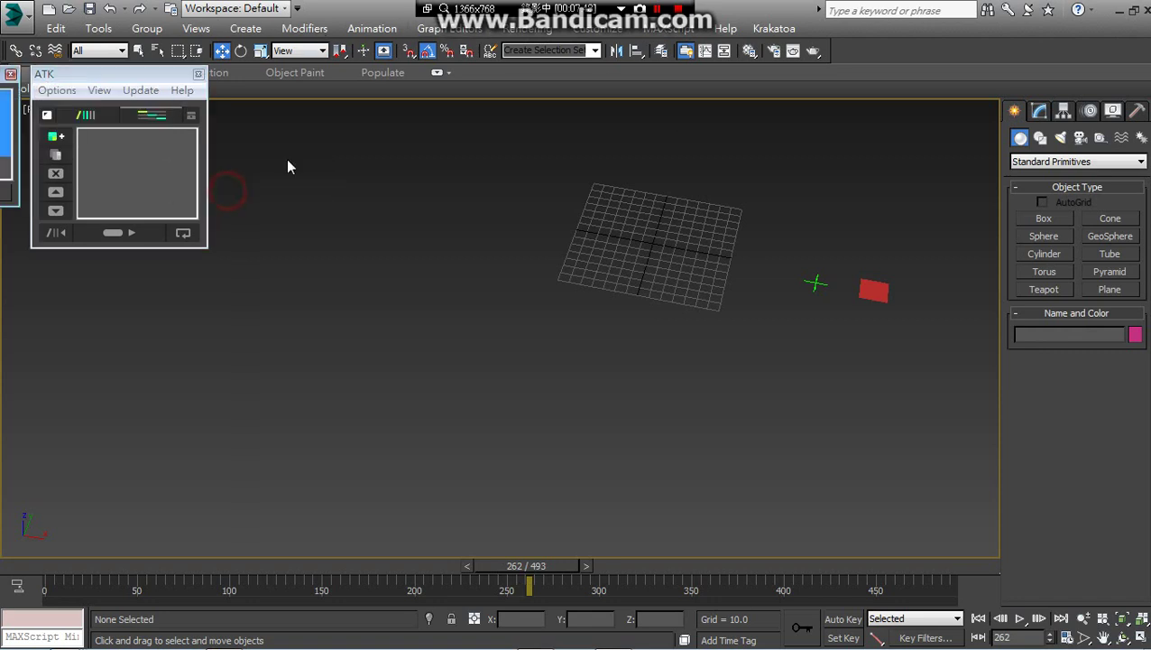
drag(115, 87, 90, 171)
click(184, 221)
Create a small box beside the grid and clone it along X as 10 copies to form a row
middle_drag(707, 321, 733, 338)
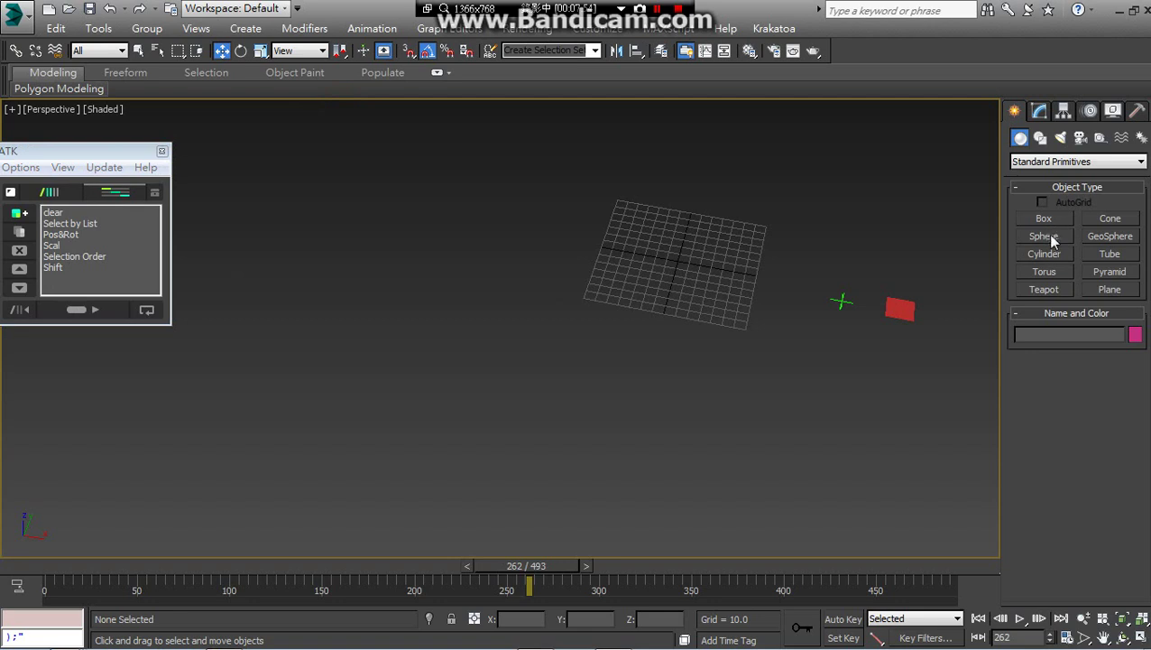
click(1042, 222)
drag(504, 223, 553, 213)
click(540, 203)
key(w)
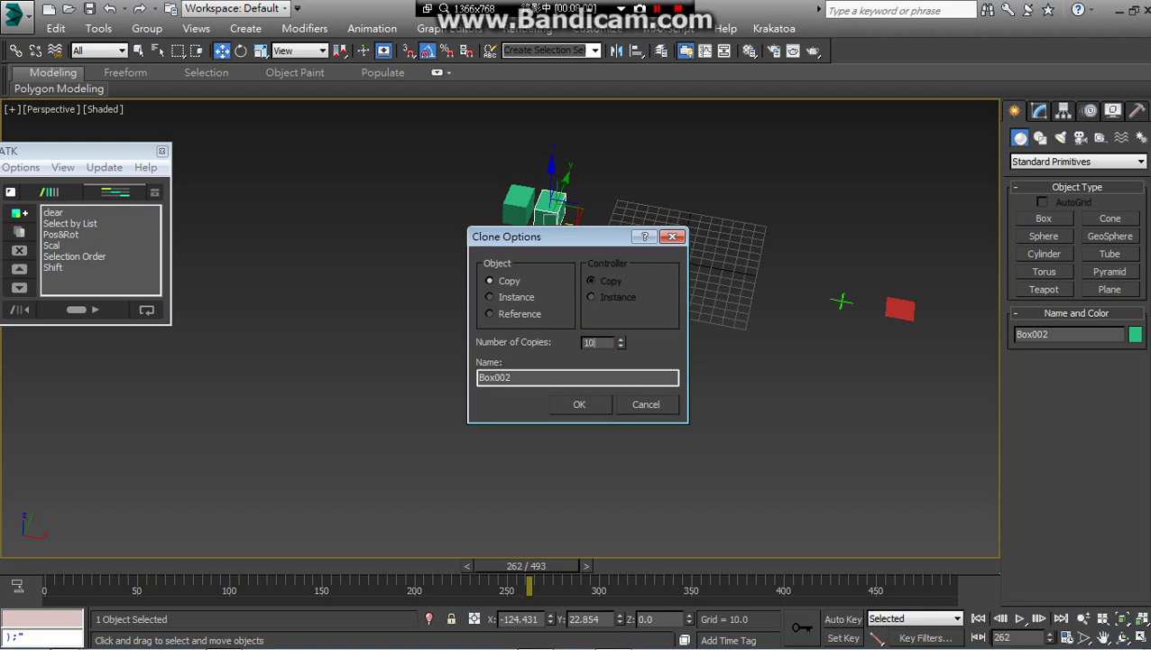
click(579, 404)
Select the row of 11 boxes and clone it once in the negative Y direction to make a second row
mouse_move(447, 167)
mouse_down()
mouse_move(681, 249)
mouse_move(877, 249)
mouse_up()
mouse_move(848, 271)
alt+middle_down()
mouse_move(722, 296)
mouse_move(738, 228)
alt+middle_up()
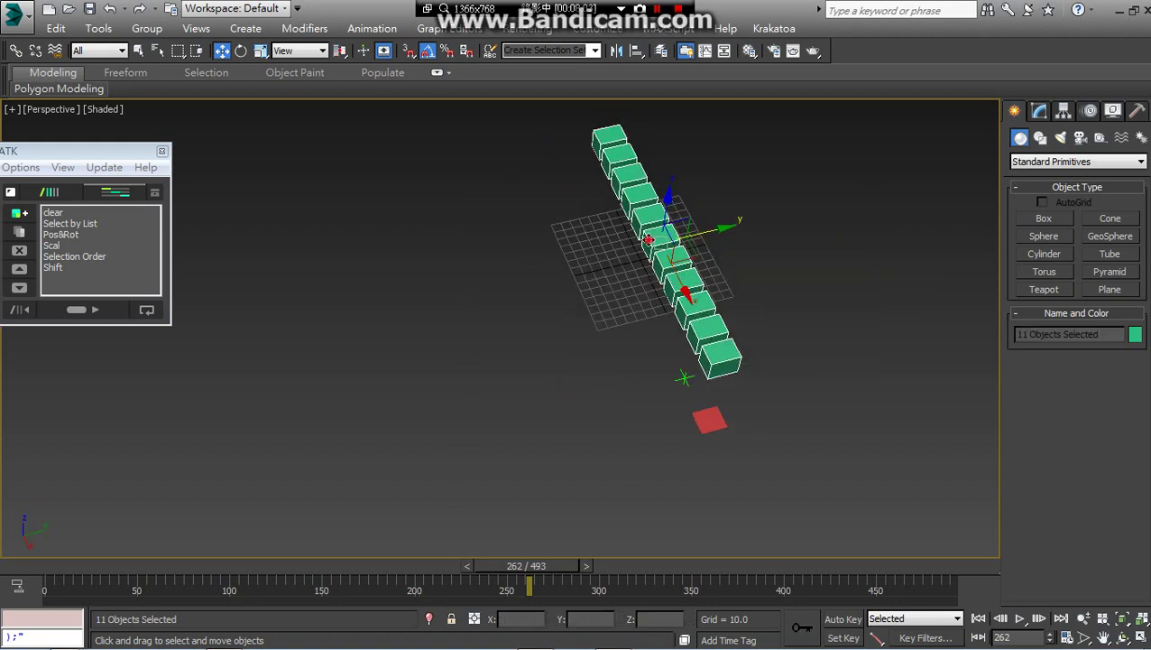
shift+drag(650, 236, 588, 260)
click(565, 407)
Select the 22 boxes of both rows, leaving the green helper out of the selection
mouse_move(560, 410)
alt+middle_down()
mouse_move(678, 397)
mouse_move(648, 398)
alt+middle_up()
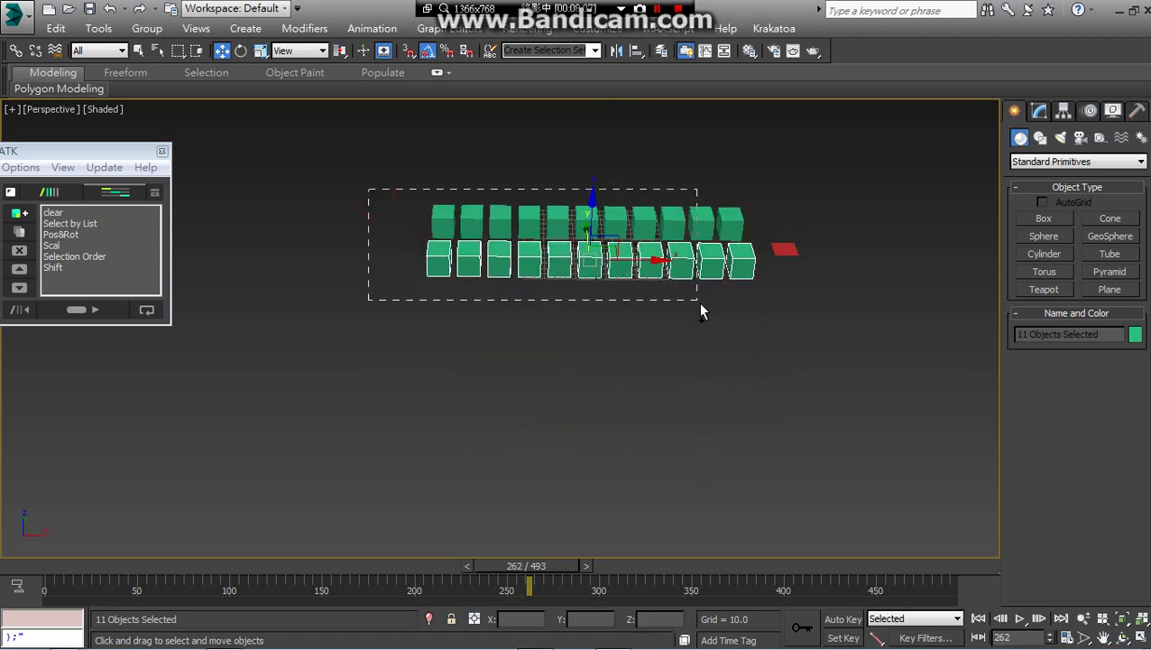
drag(701, 311, 731, 311)
alt+middle_drag(731, 312, 699, 363)
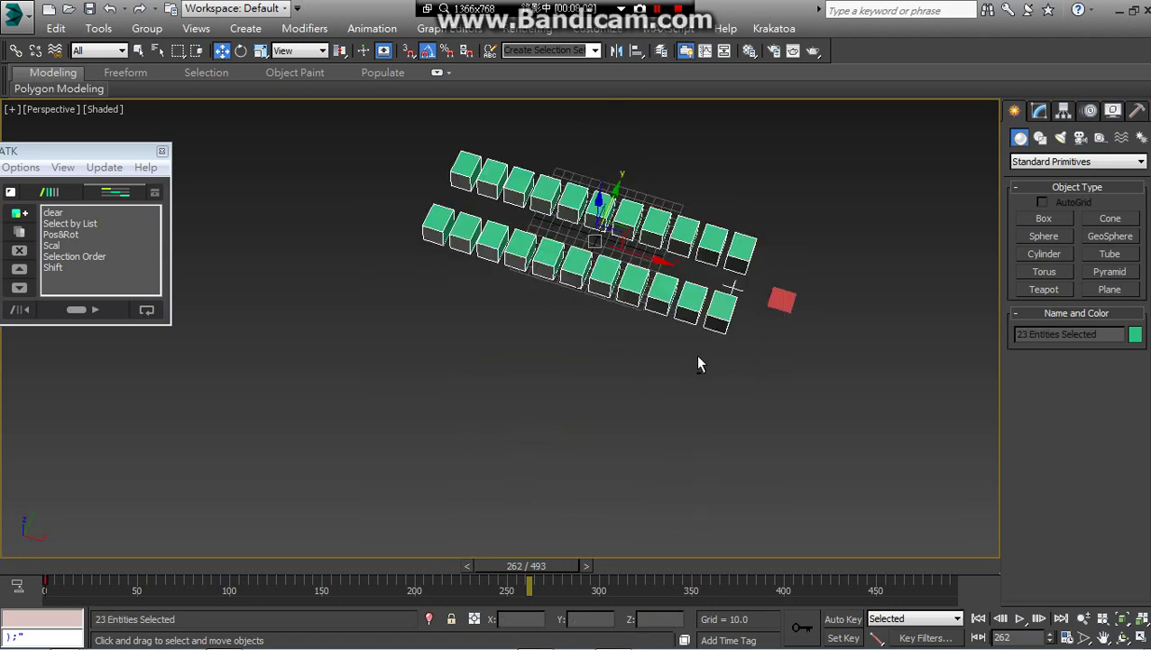
alt+click(736, 283)
Replace the contents of the Select by List device with the 22 selected boxes
drag(74, 151, 193, 141)
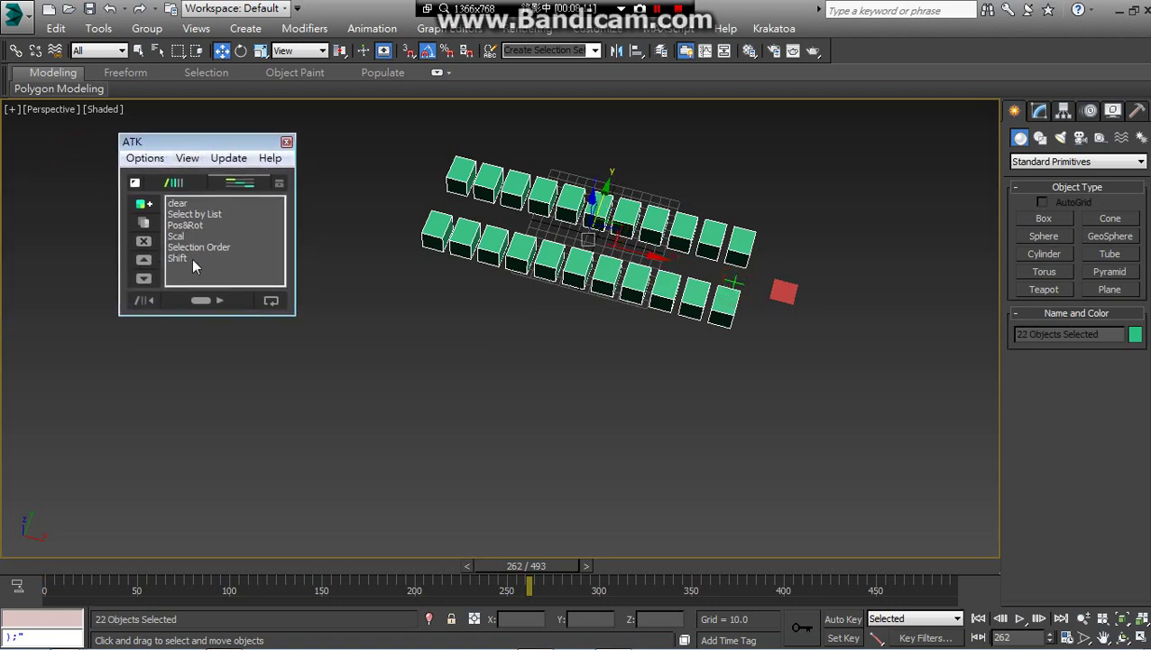
double_click(204, 215)
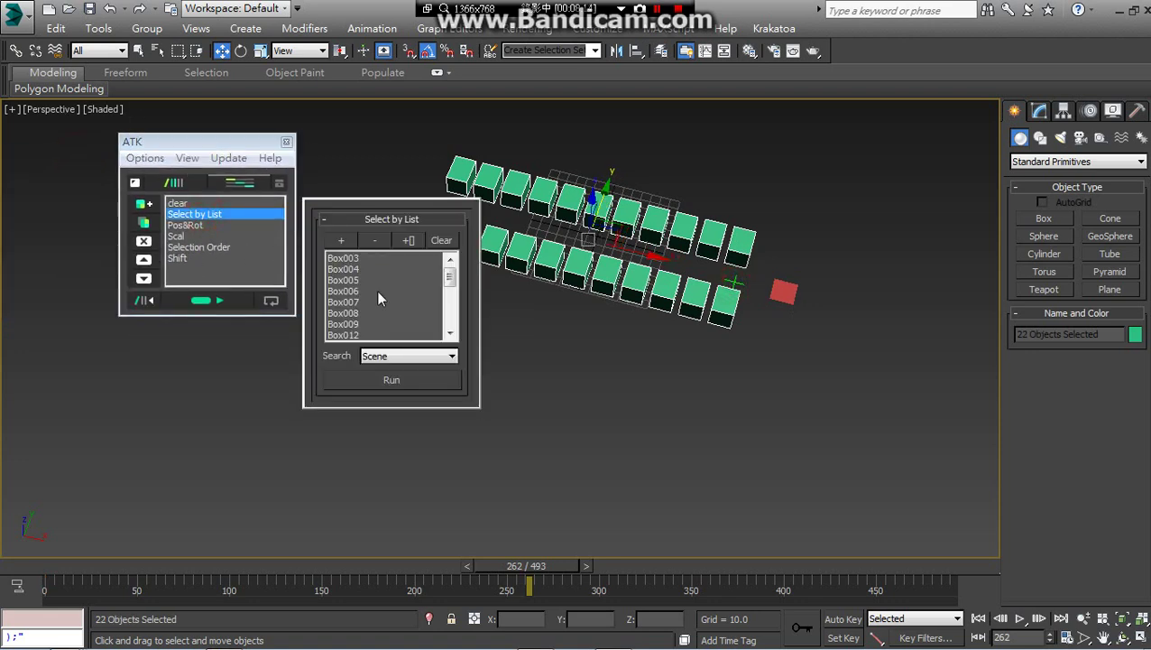
middle_drag(685, 299, 758, 312)
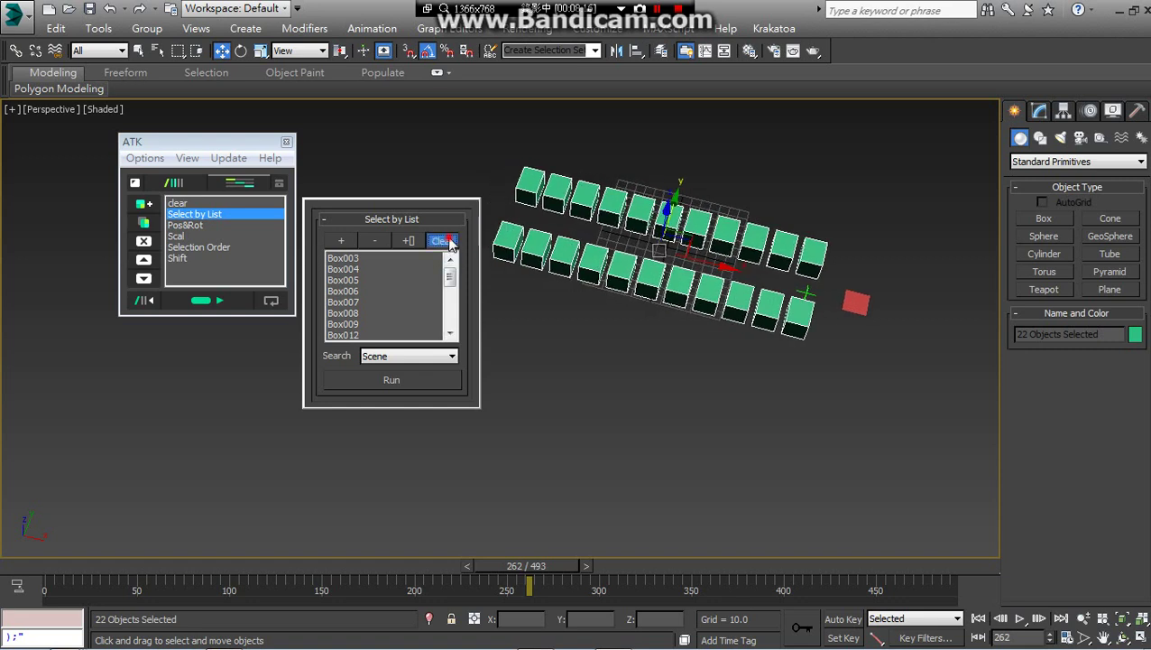
click(441, 240)
click(343, 242)
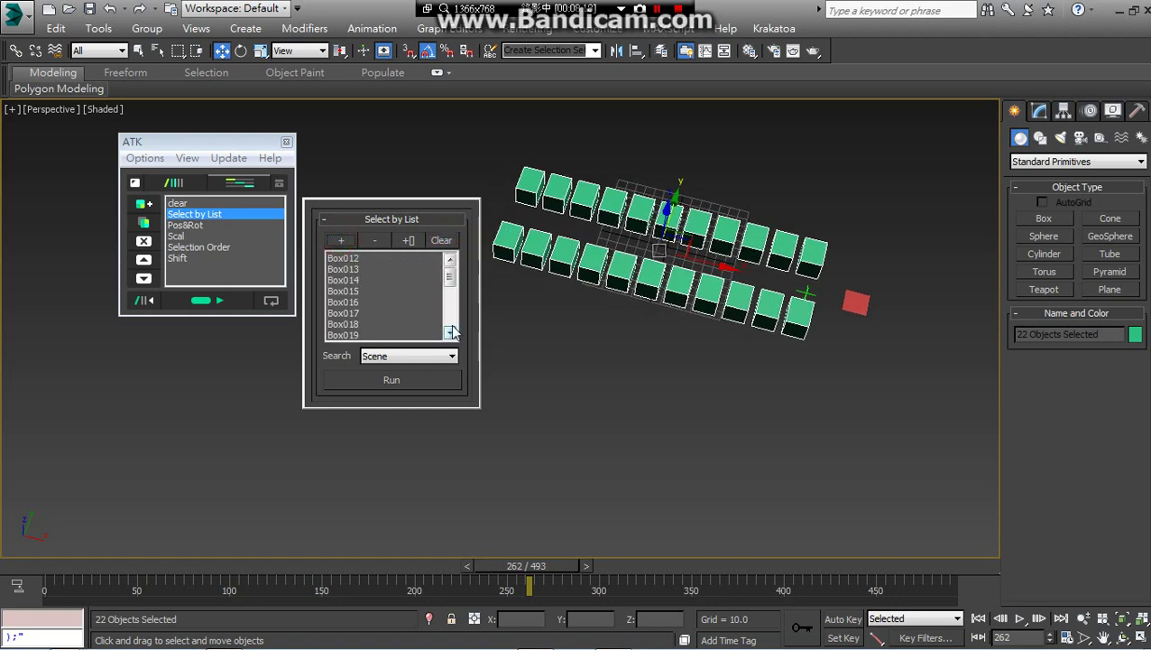
Run the full device sequence, from clear to Shift, on the 22 boxes and scrub the animation back to frame 1
click(209, 201)
key(ctrl+a)
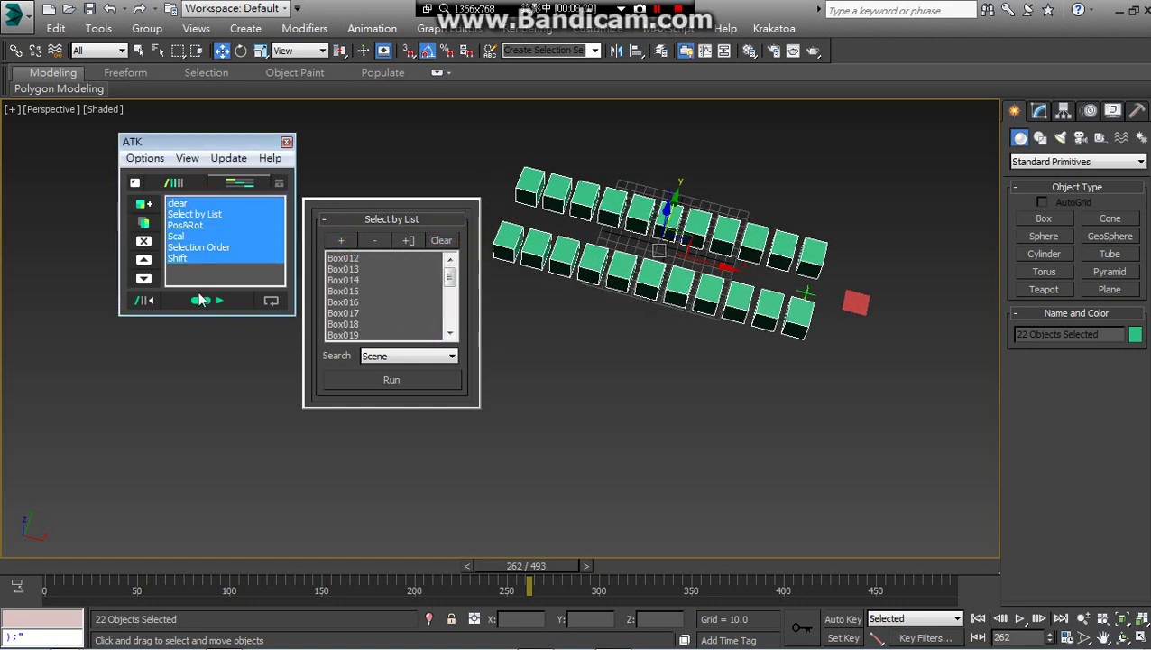
click(200, 297)
click(209, 143)
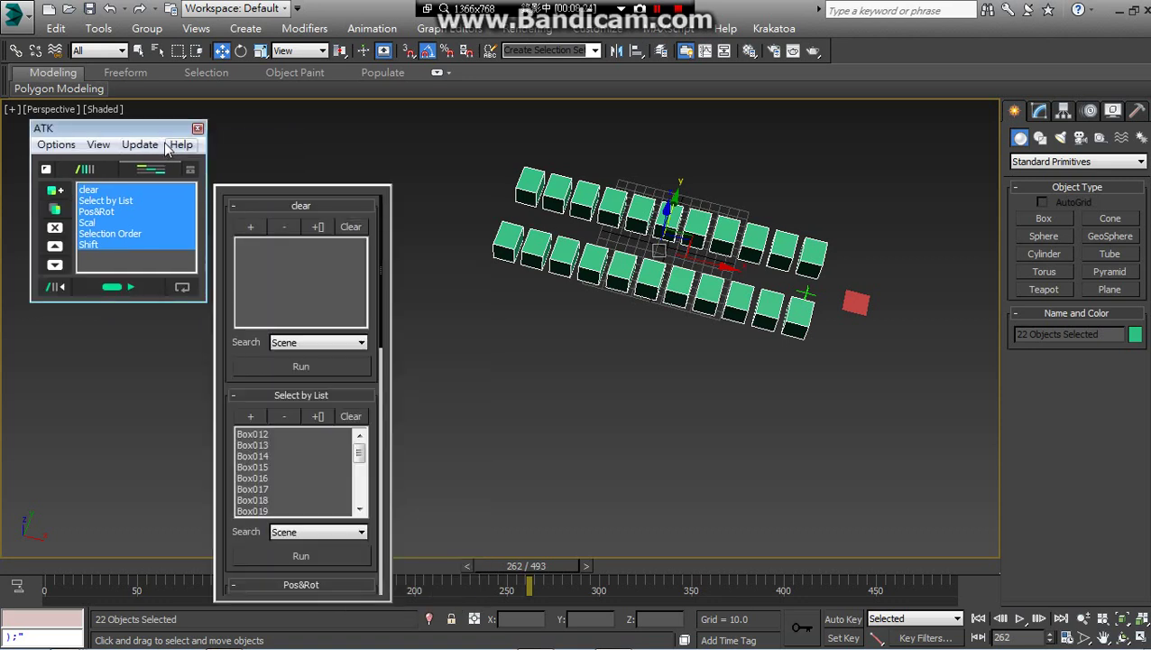
drag(132, 136, 125, 74)
click(109, 227)
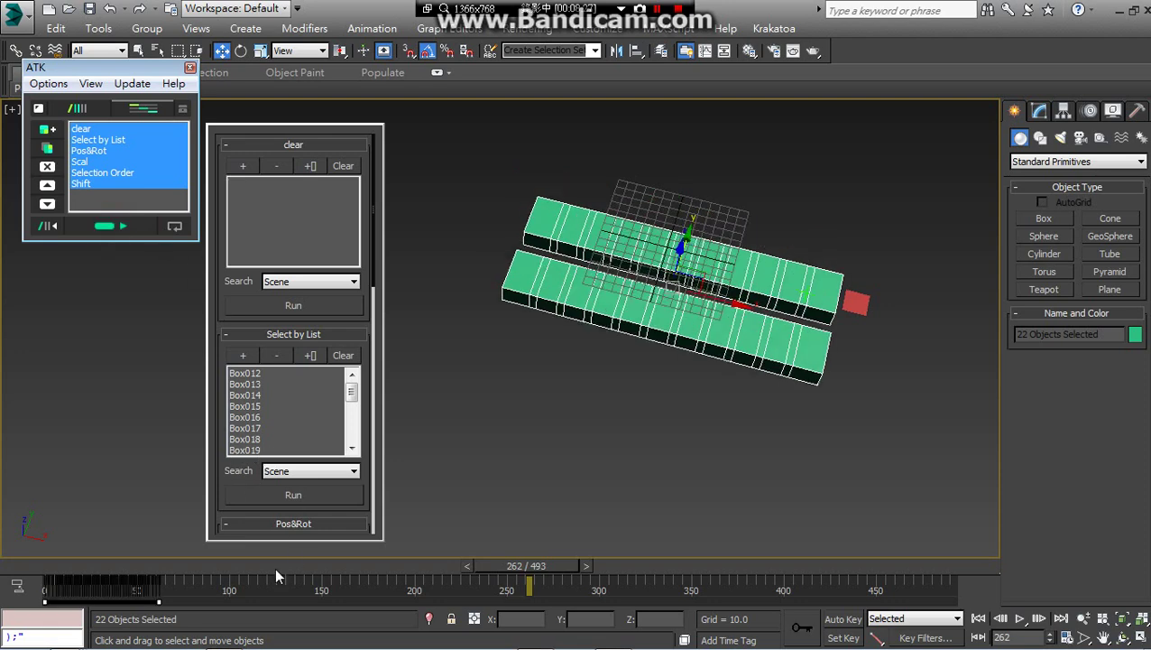
drag(99, 572, 70, 563)
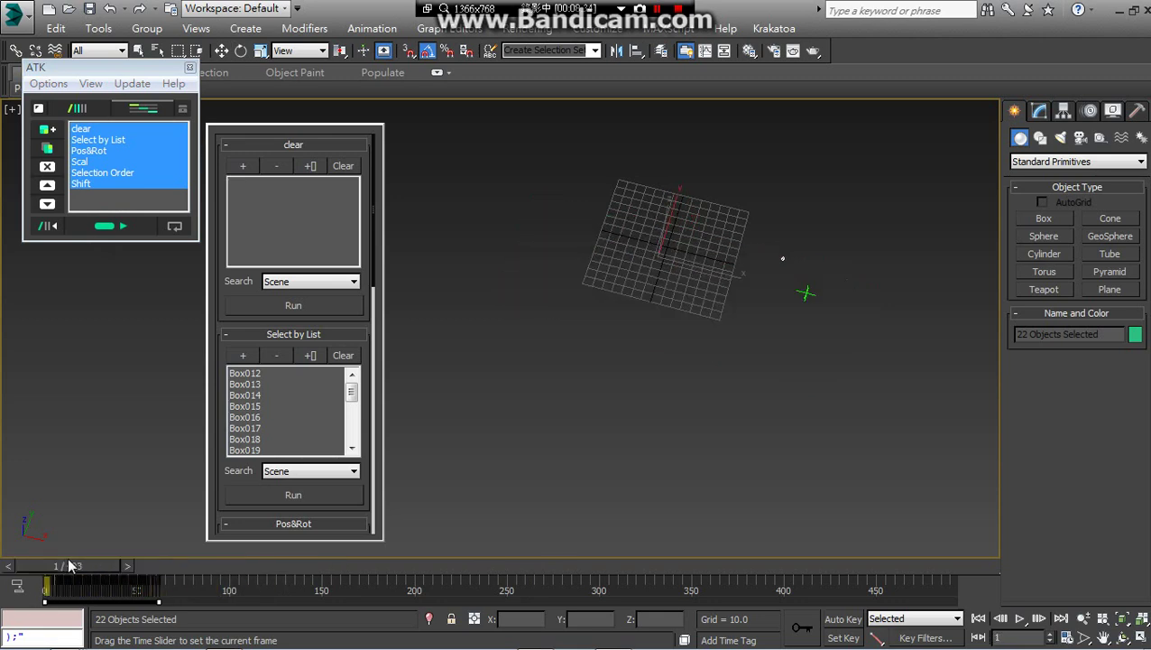
alt+middle_drag(704, 374, 672, 344)
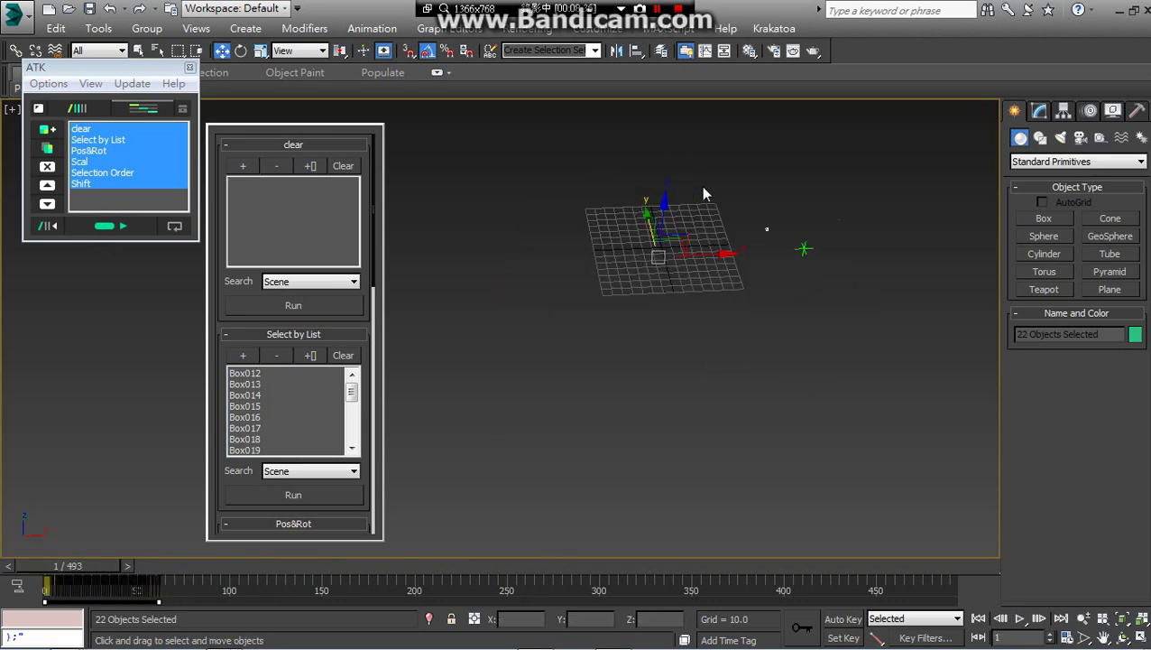
Switch to Opera and show the Animators Tool Kit website
key(alt+Tab)
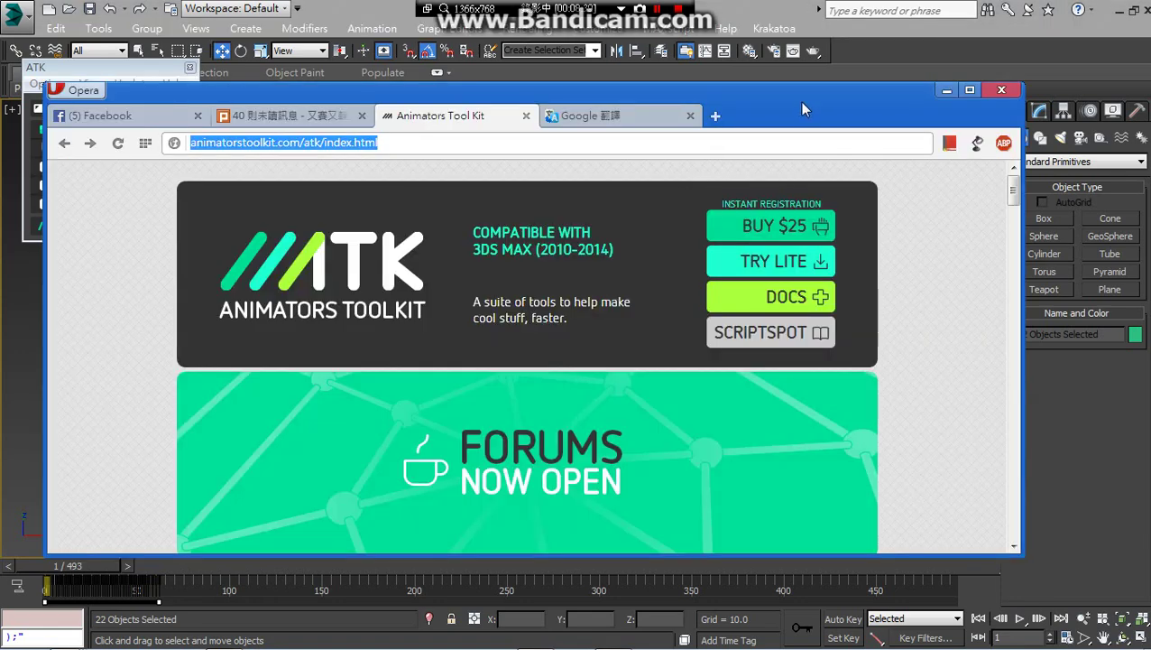
mouse_move(802, 107)
mouse_down()
mouse_move(842, 87)
mouse_move(814, 108)
mouse_up()
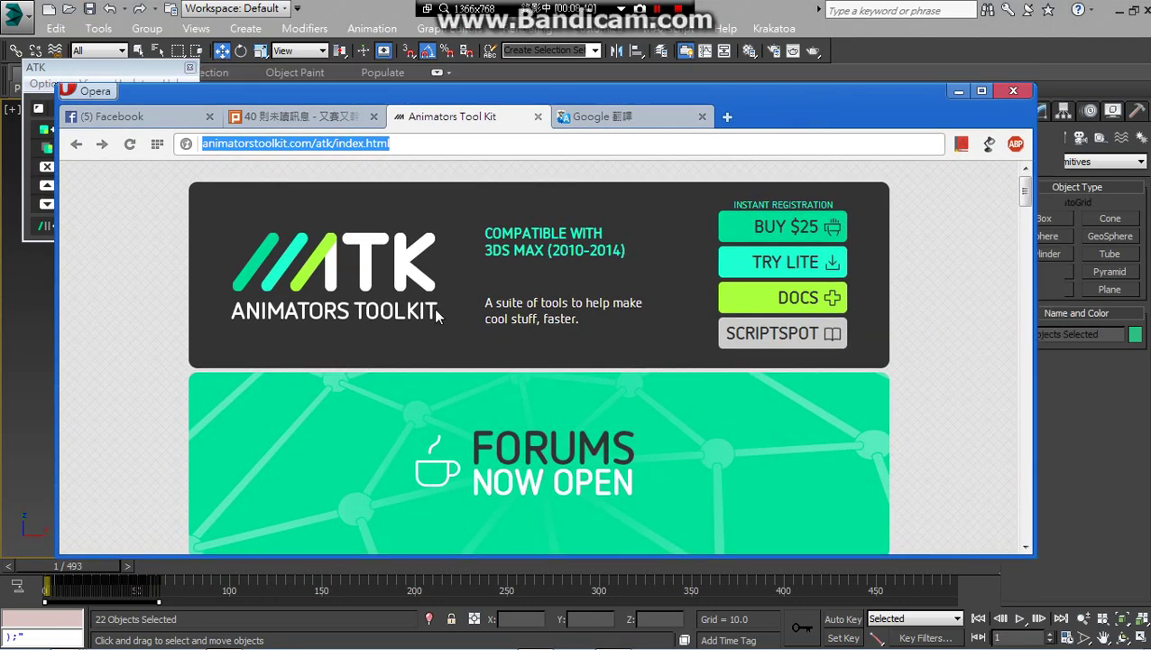